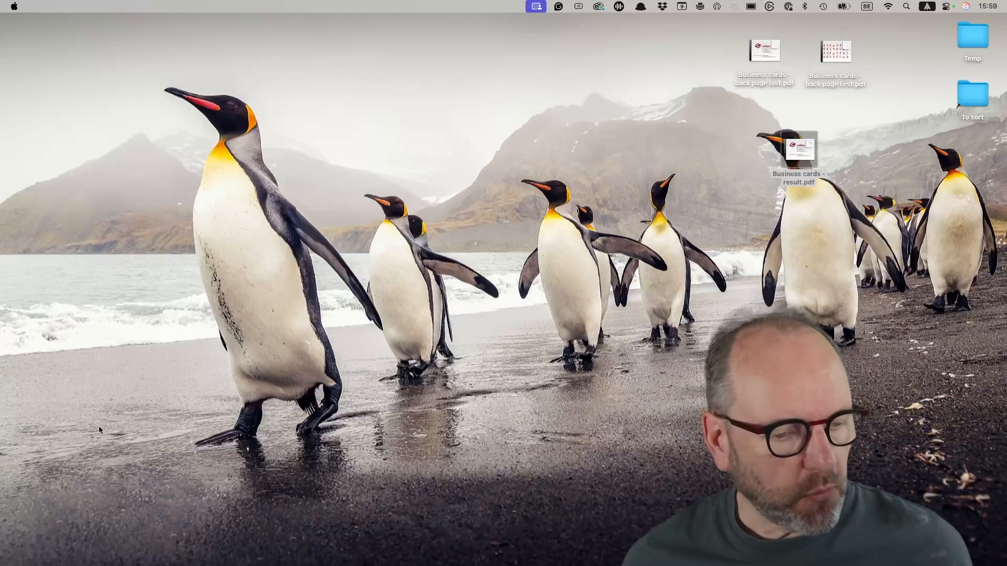
Step: Switch to callas pdfToolbox and examine each page of "Business cards - back page last.pdf" through page 4
mouse_move(2, 173)
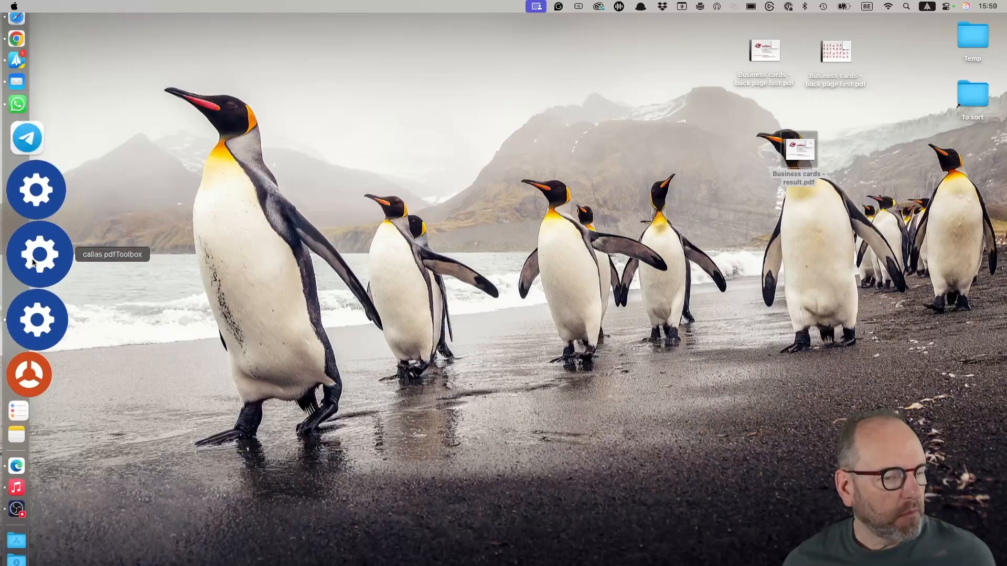
left_click(33, 276)
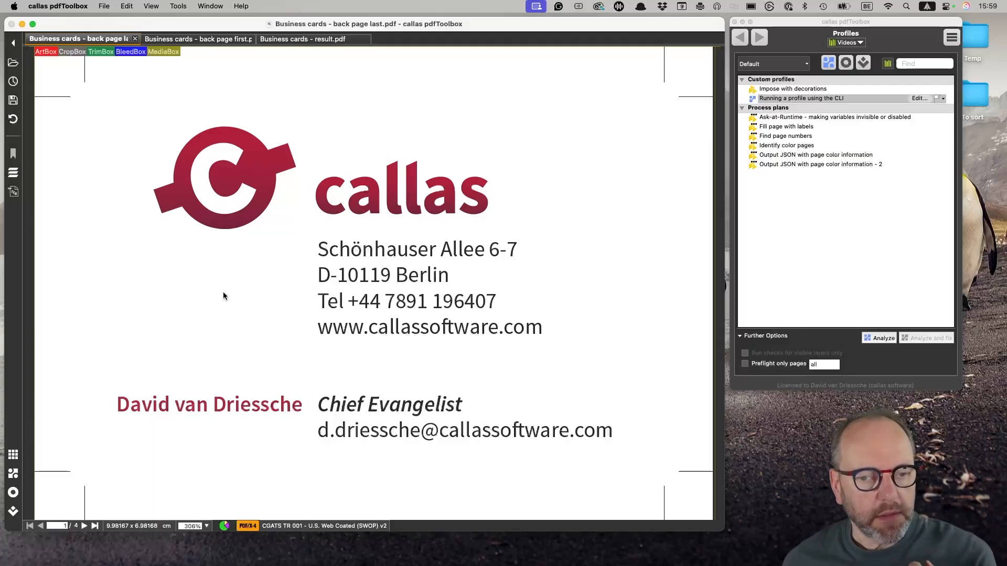
left_click(83, 526)
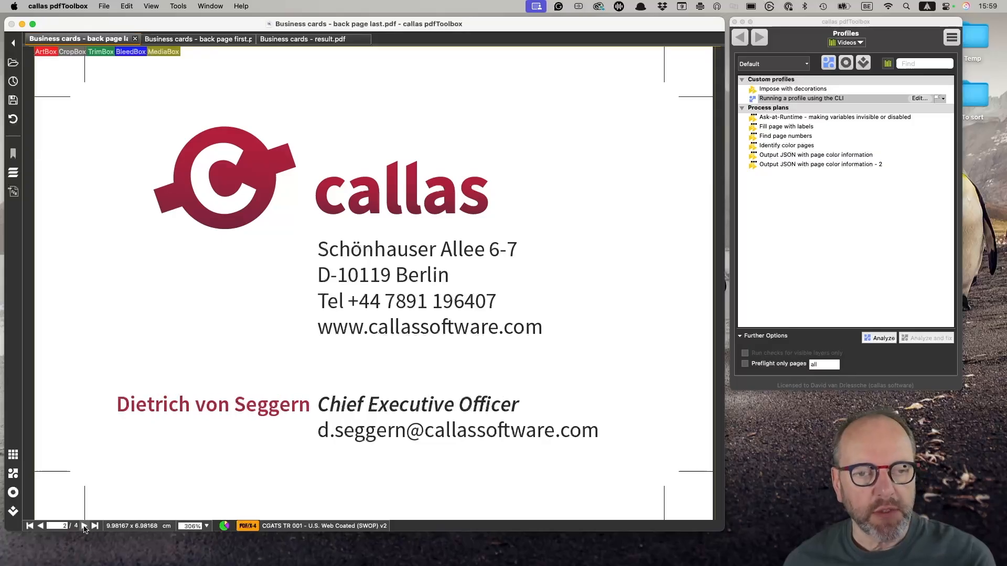
left_click(84, 526)
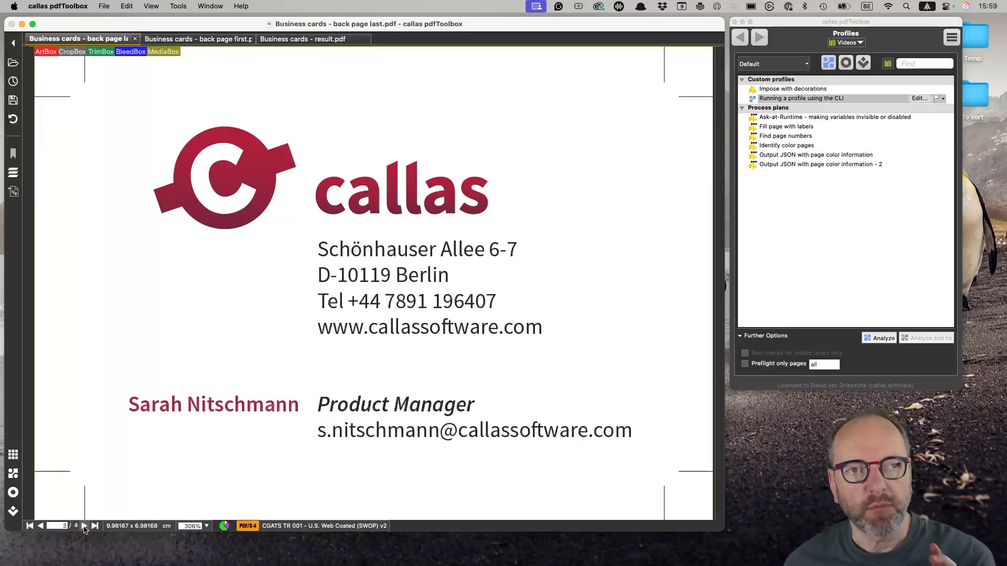
left_click(84, 526)
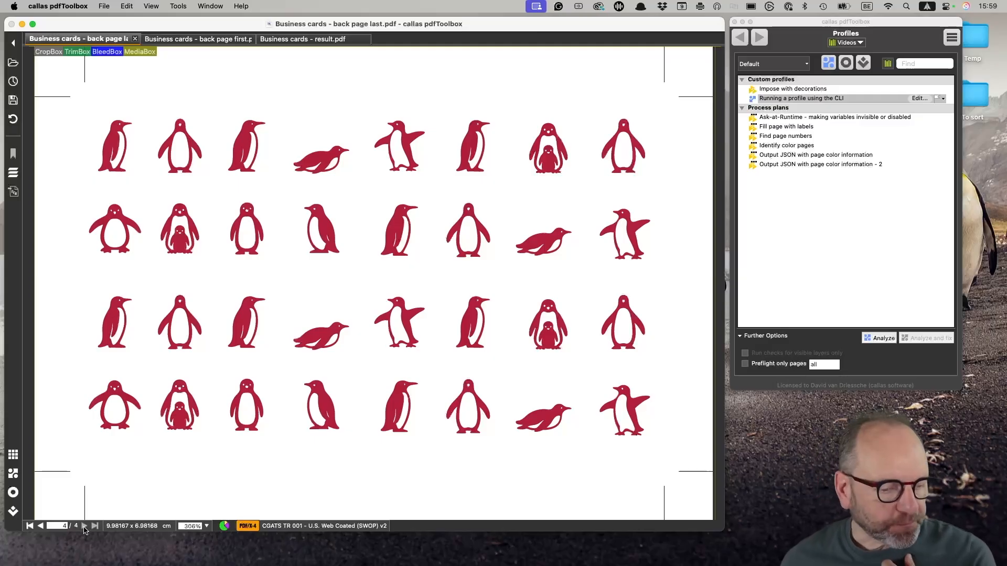
Step: Examine the page order of "Business cards - back page first.pdf" from its first page to page 4
left_click(169, 40)
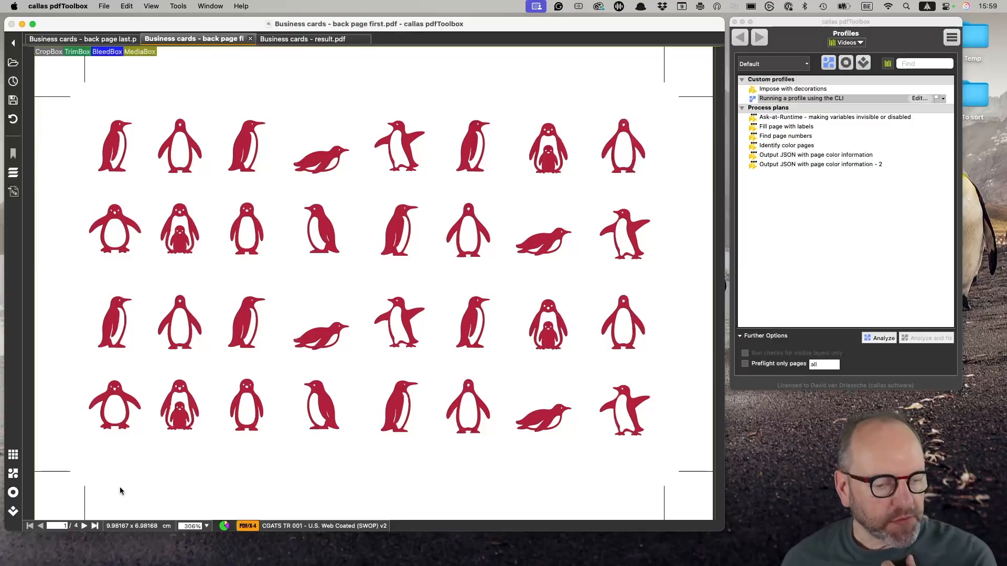
left_click(84, 526)
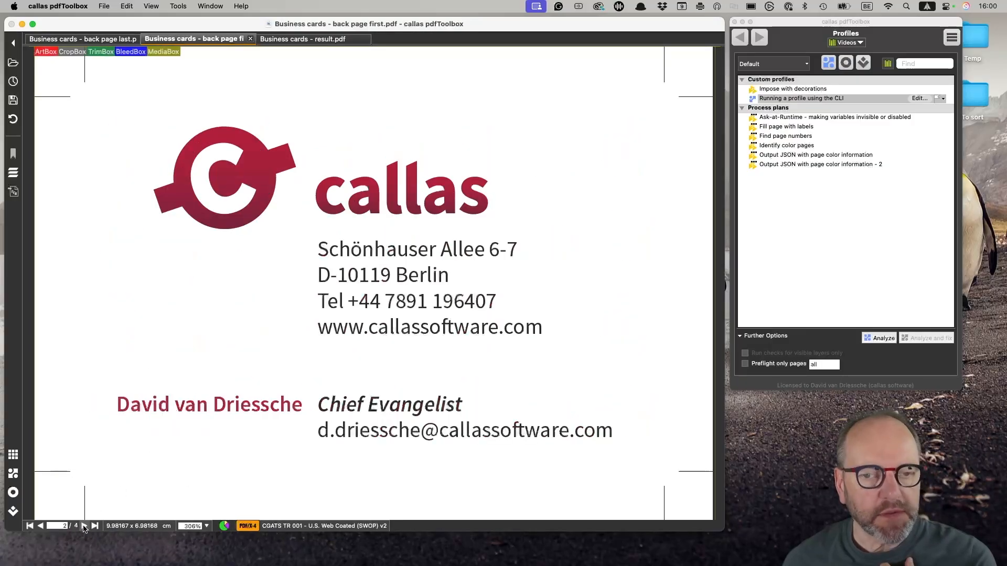
left_click(84, 526)
left_click(84, 526)
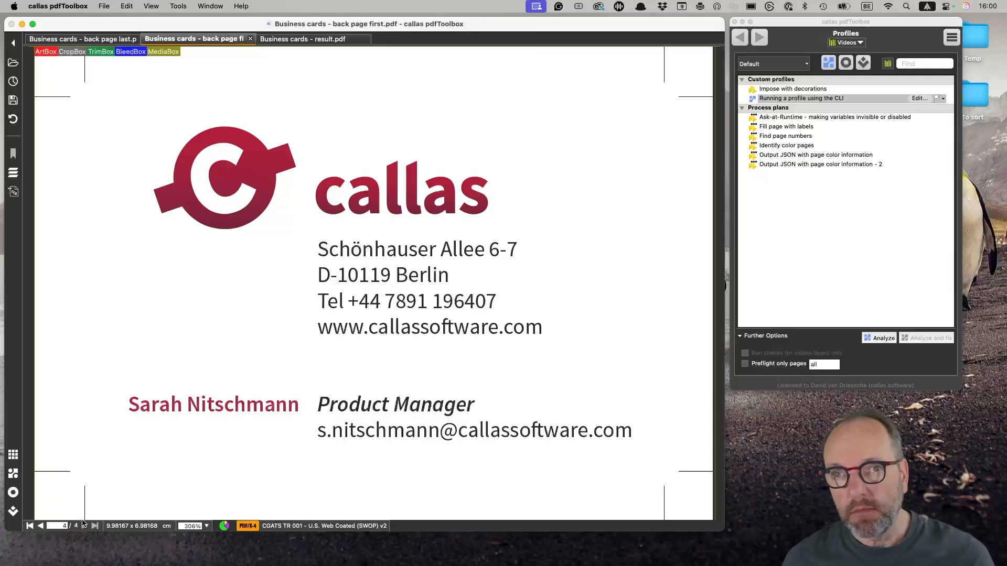
Step: Examine how front and back pages alternate in "Business cards - result.pdf", through to page 6
left_click(307, 39)
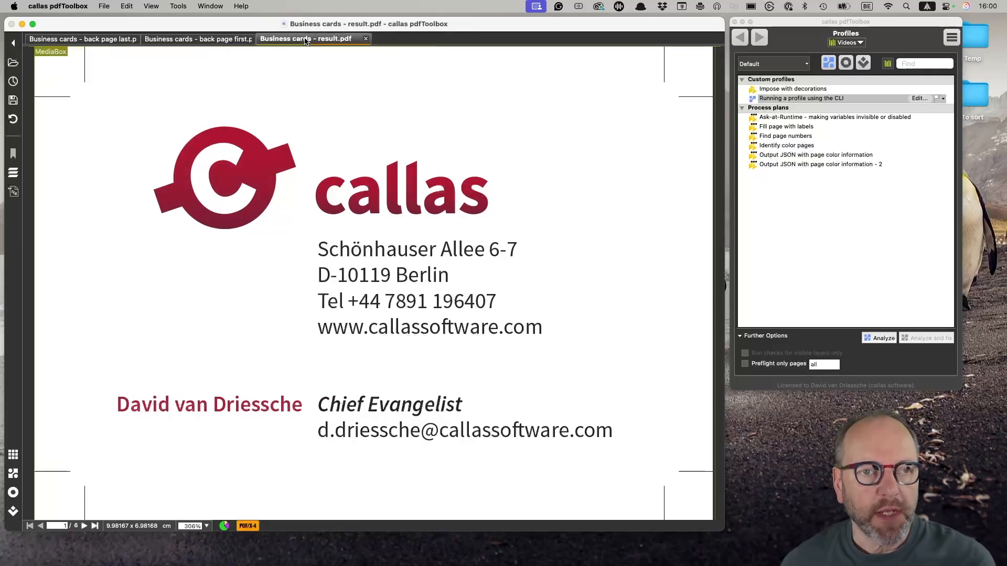
left_click(85, 526)
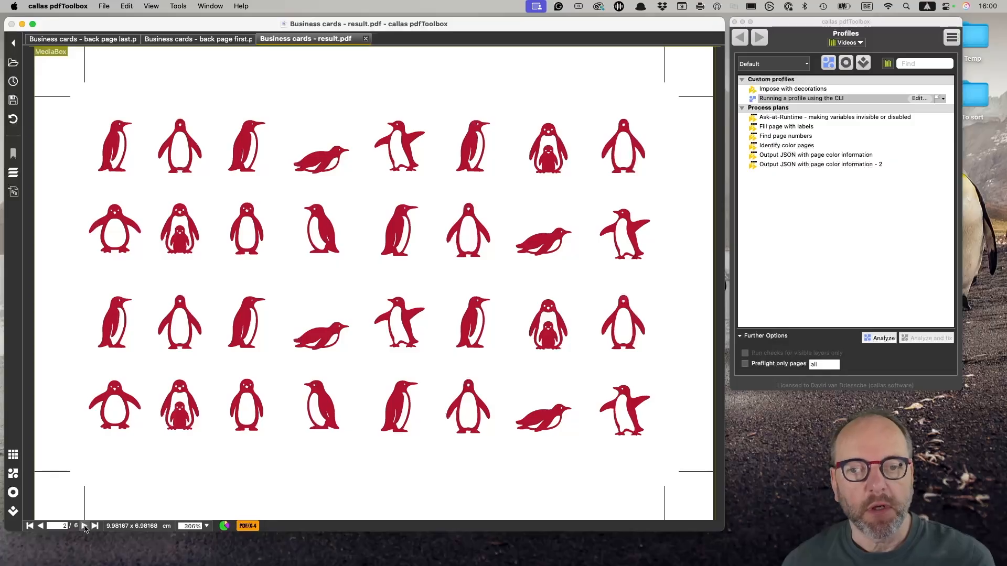
left_click(84, 526)
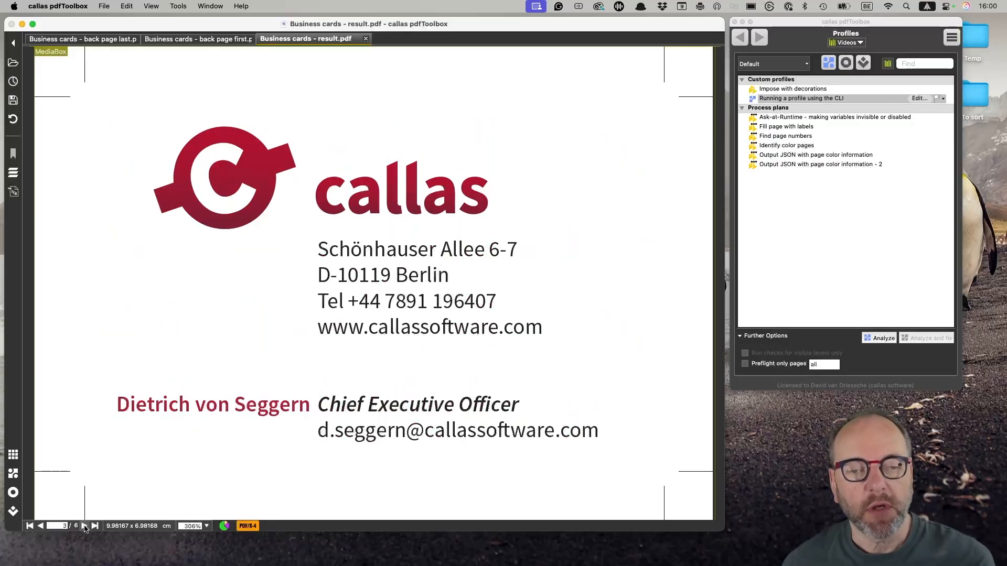
left_click(84, 526)
left_click(84, 526)
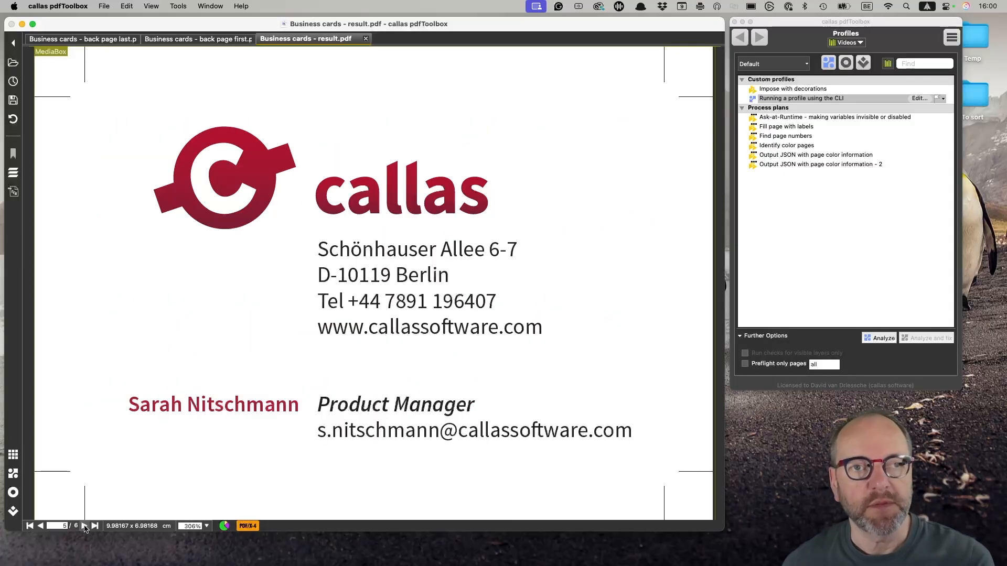
left_click(85, 526)
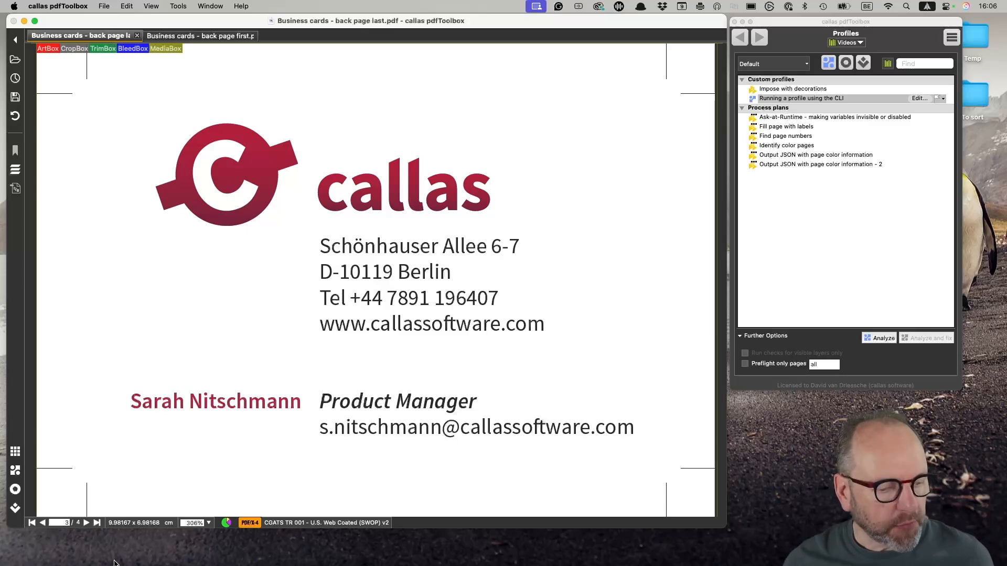
Step: Review the card fronts and the back page in "Business cards - back page last.pdf", and return to page 1
left_click(86, 524)
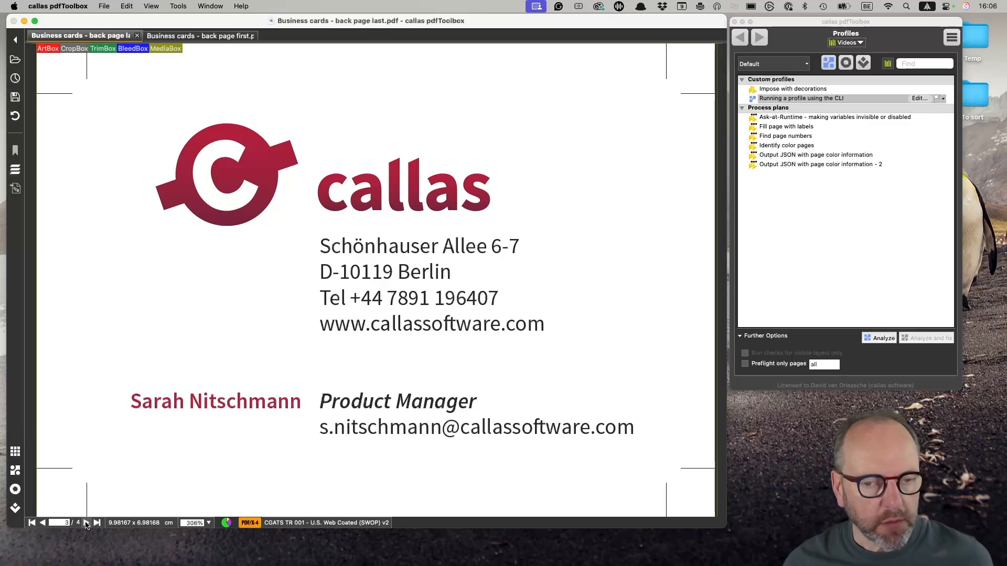
left_click(43, 524)
left_click(43, 524)
left_click(43, 523)
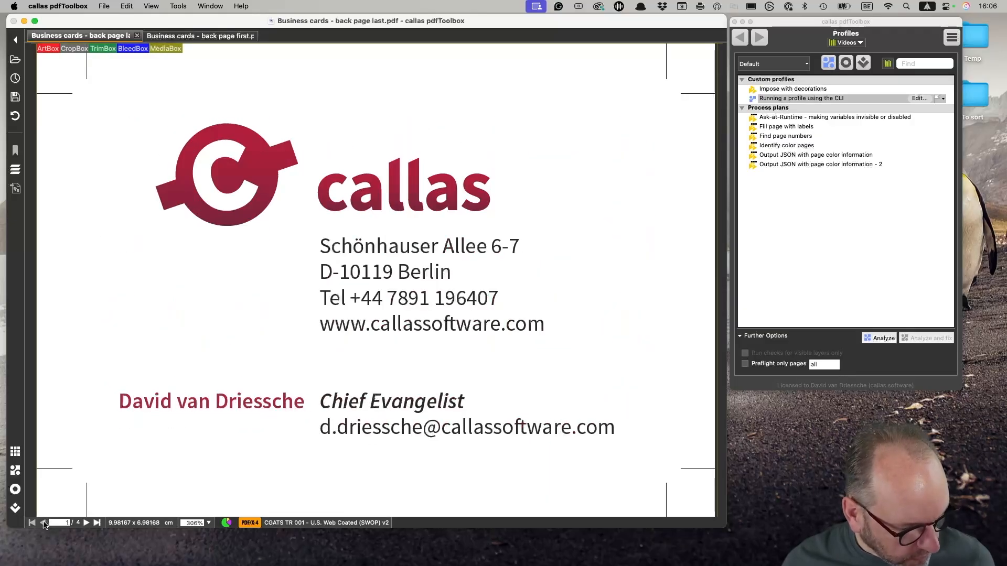
left_click(86, 523)
left_click(87, 524)
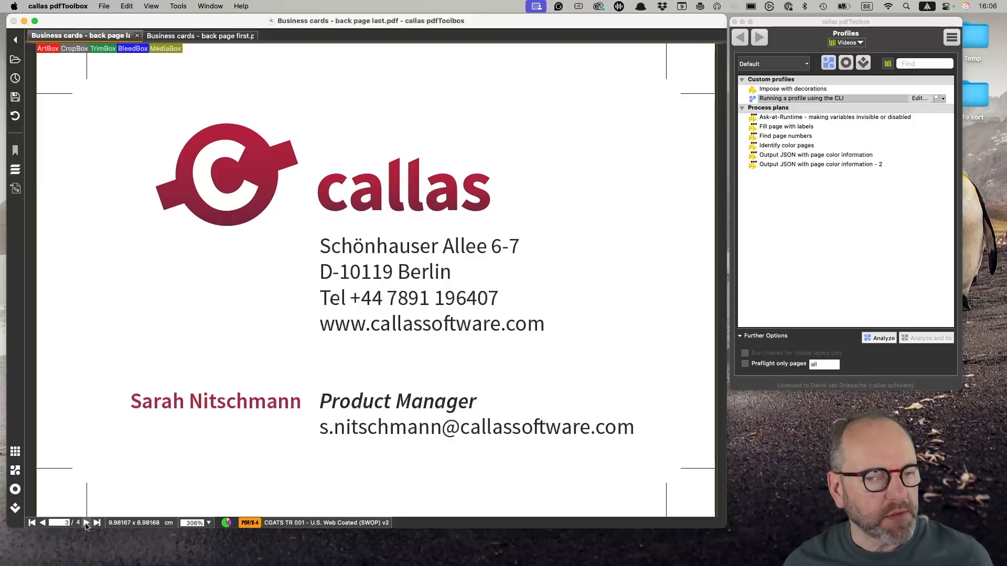
left_click(86, 523)
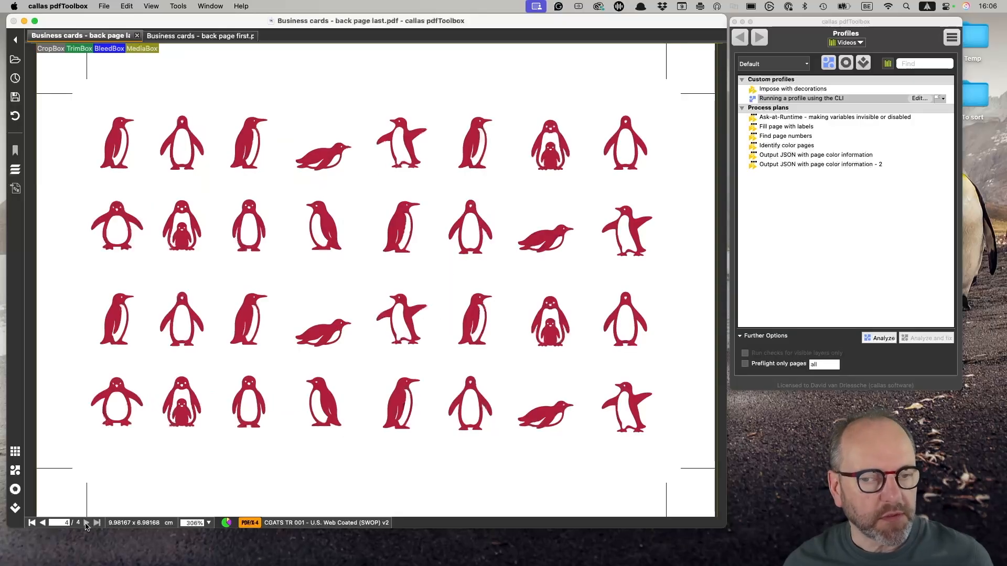
left_click(33, 523)
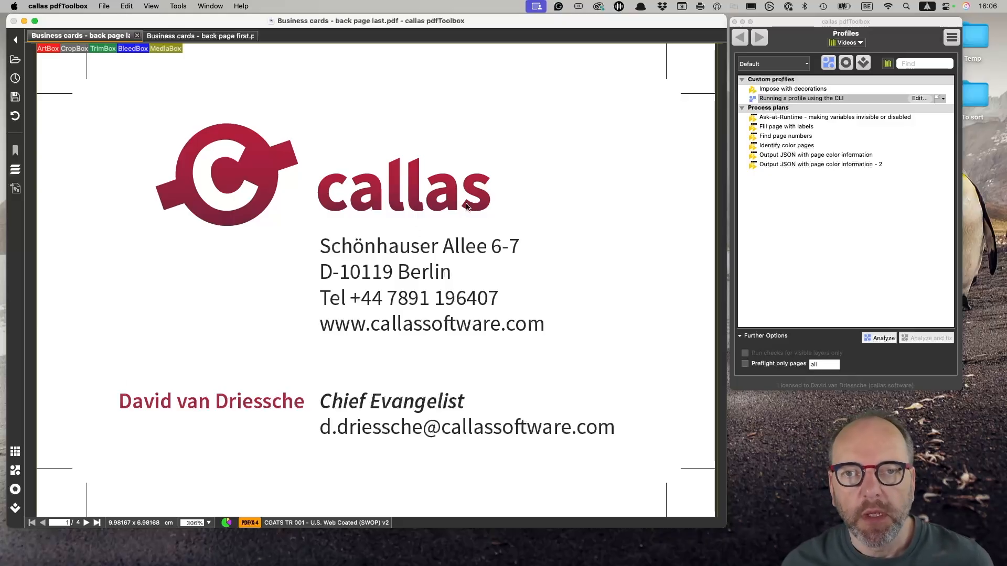
Step: Switch from profiles to fixups and create a new action in the Videos library
left_click(862, 63)
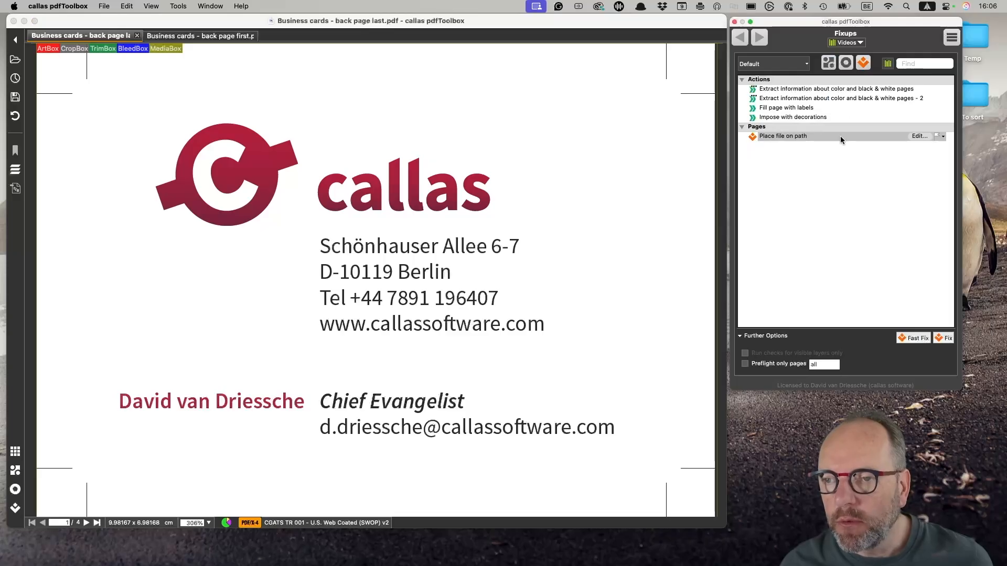
left_click(951, 39)
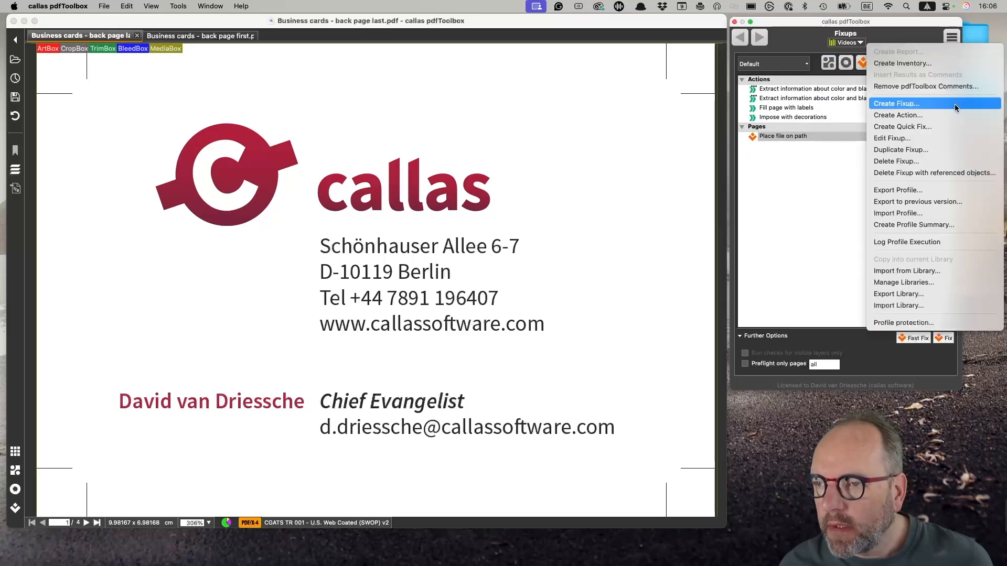
left_click(954, 104)
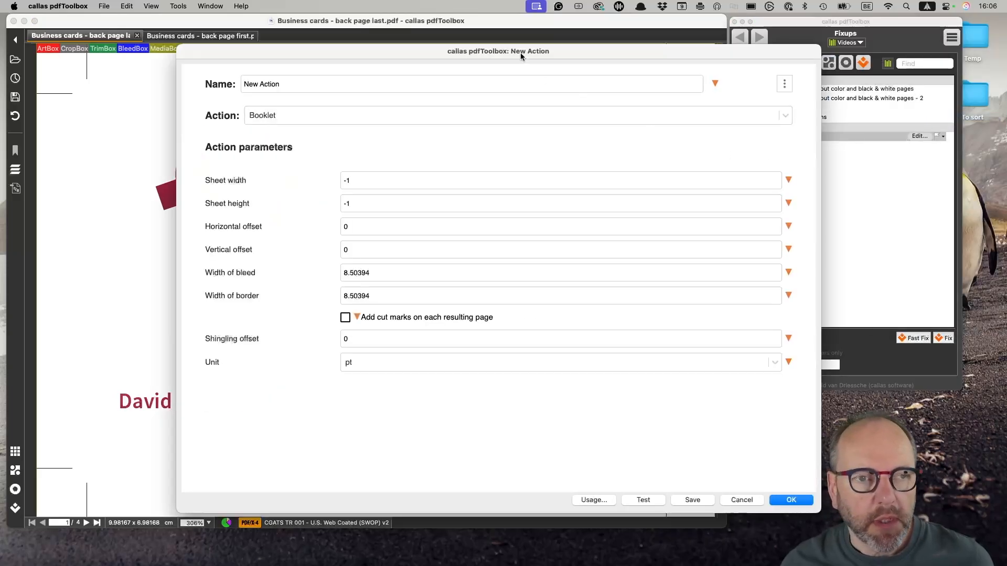
left_click_drag(520, 52, 474, 42)
Step: Set the new action's type to Split or reorder
left_click(237, 105)
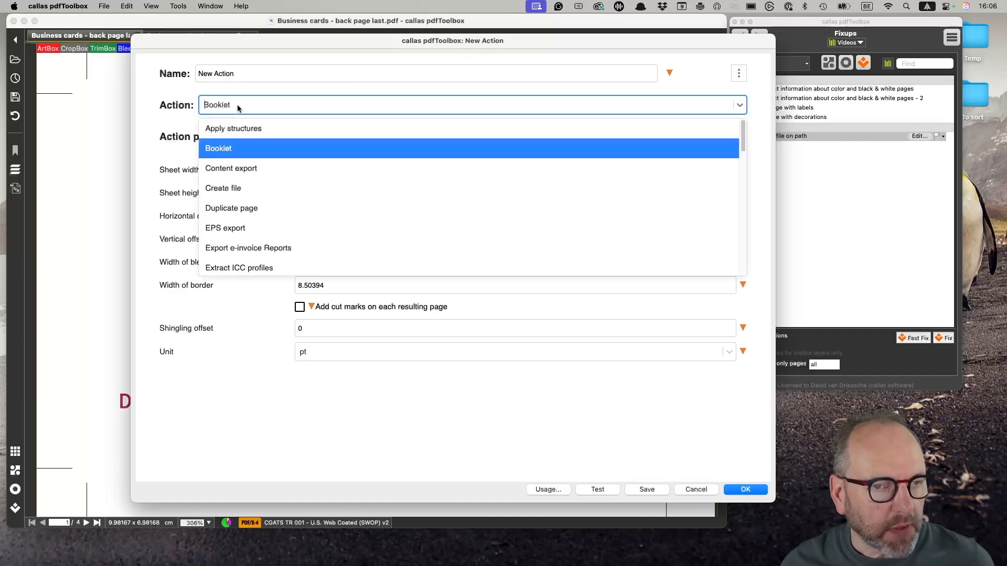
scroll(281, 189, "down", 3)
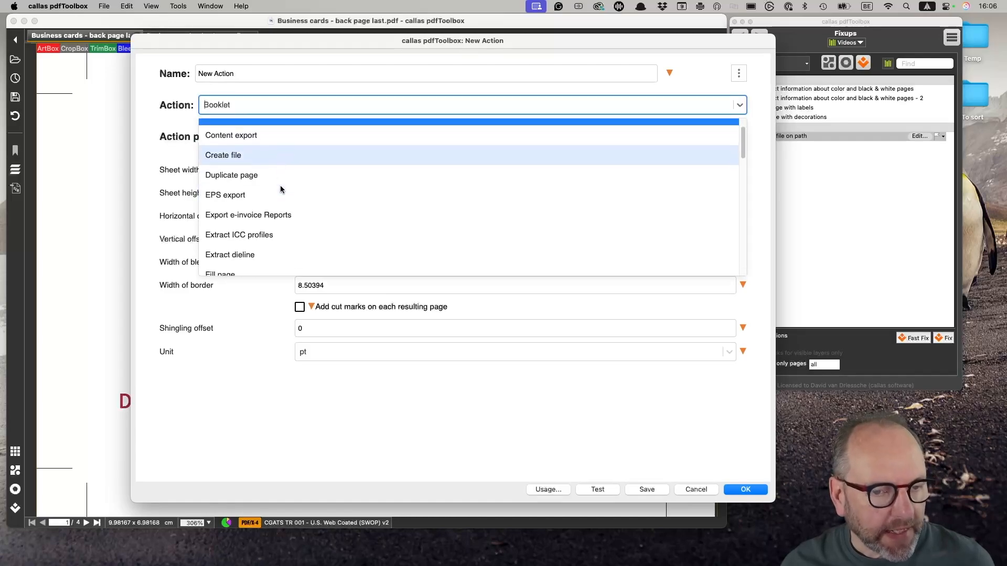
scroll(280, 189, "down", 6)
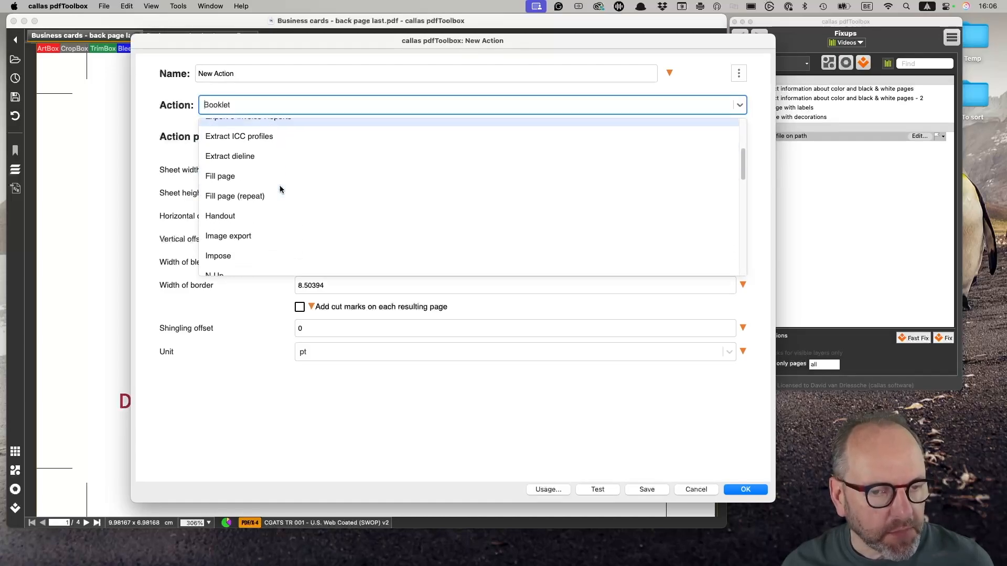
scroll(281, 190, "down", 9)
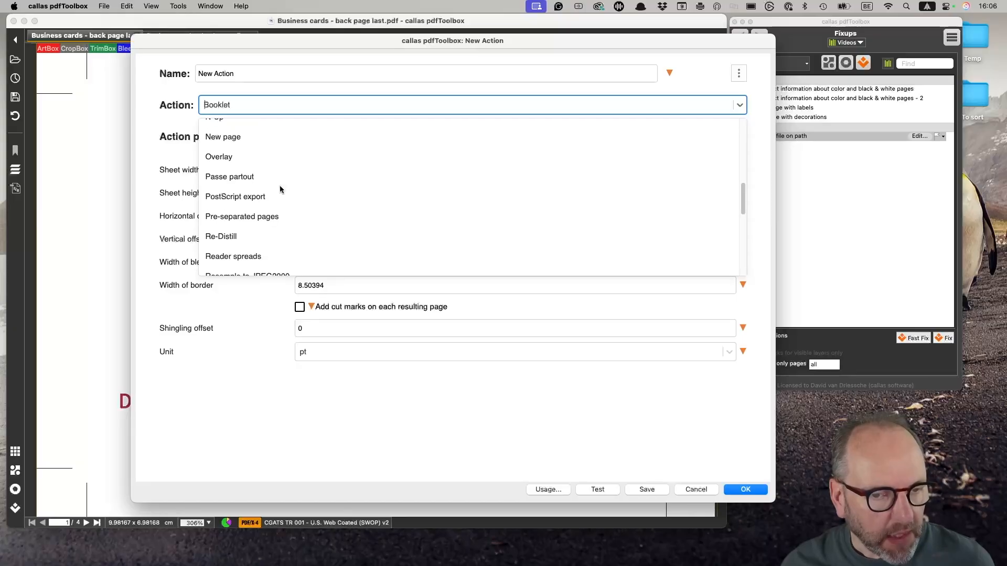
scroll(281, 190, "down", 2)
scroll(281, 189, "down", 1)
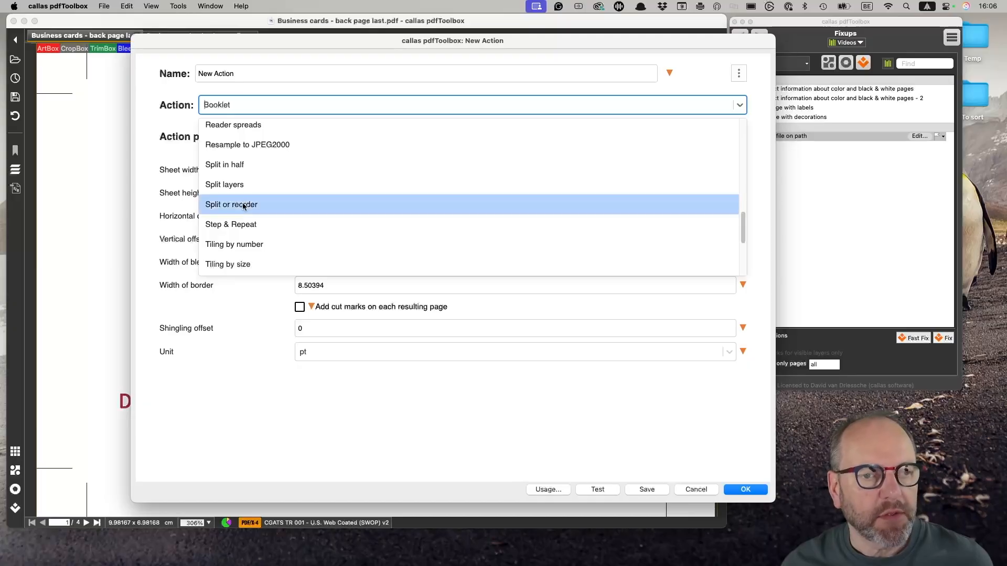
left_click(243, 205)
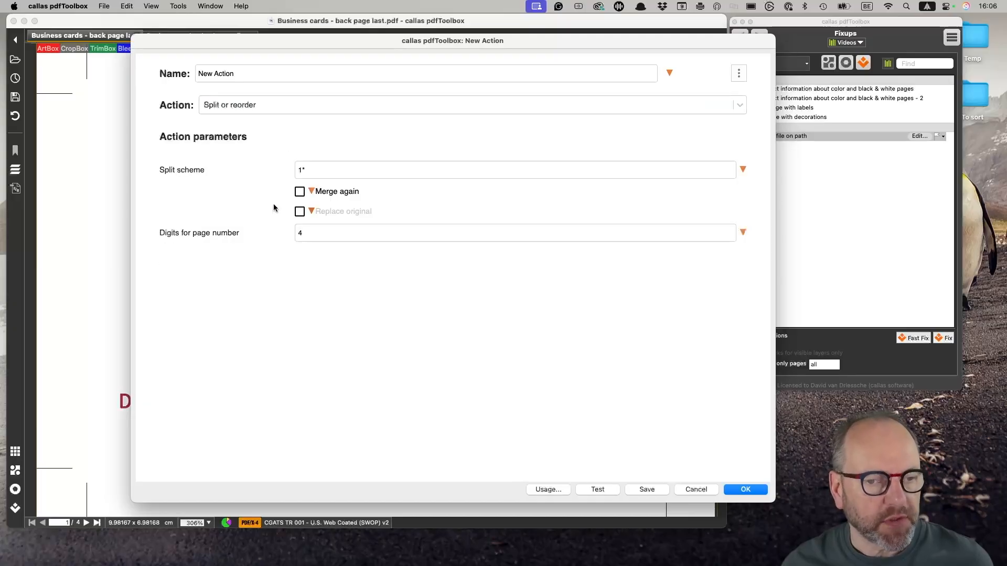
Step: Name the new action "Shuffle pages - quick and dirty"
triple_click(260, 77)
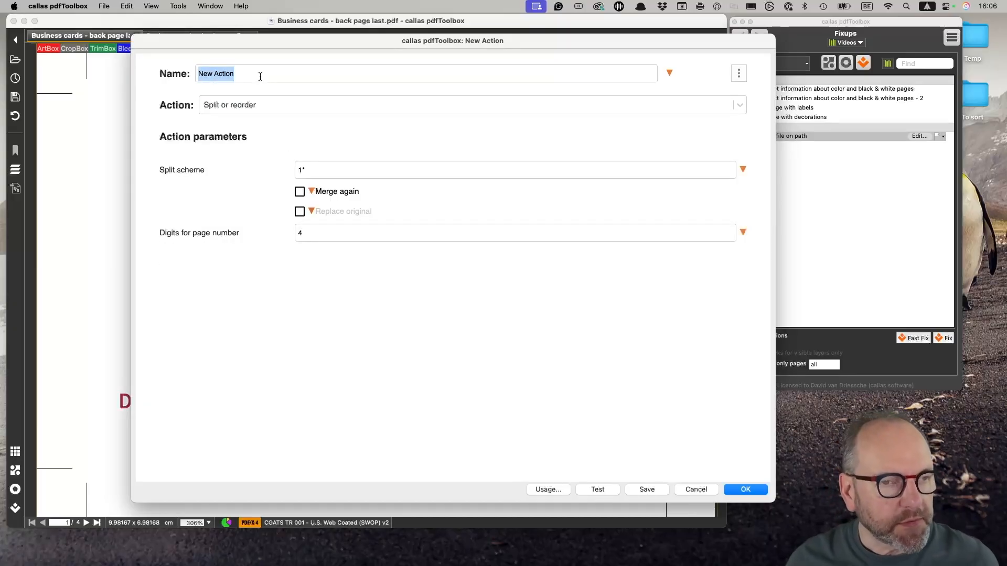
type("Shuffle")
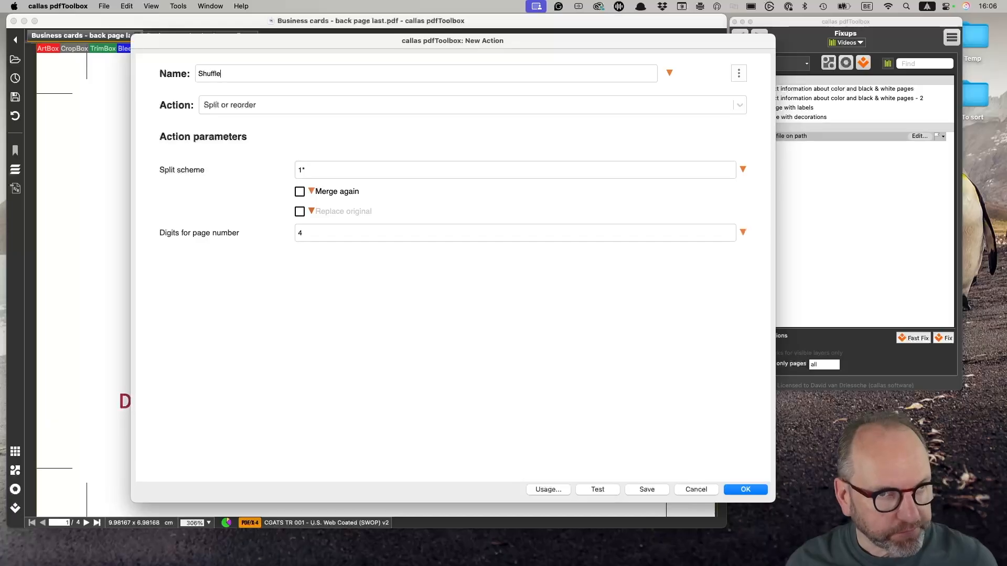
type(" page")
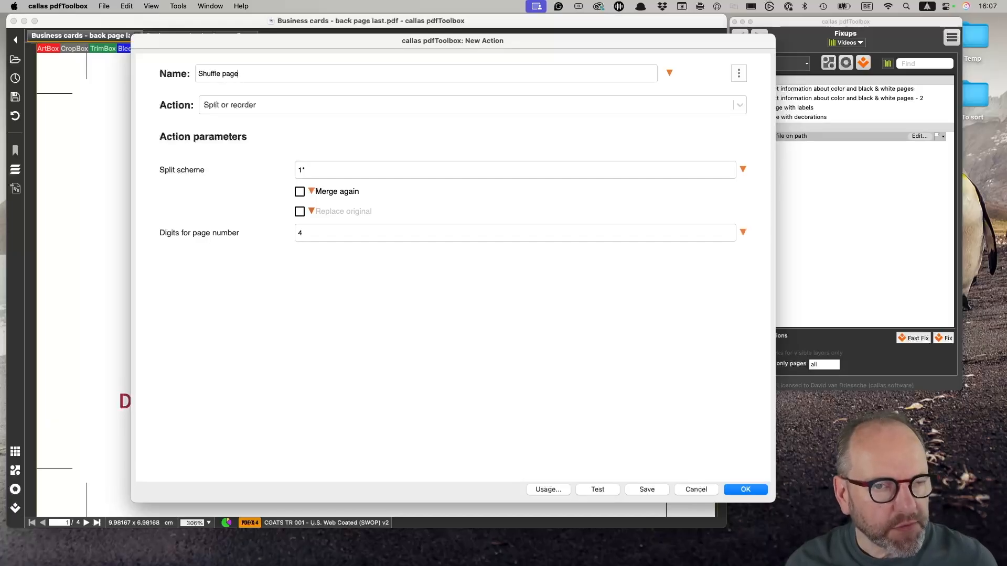
type("s - quick an")
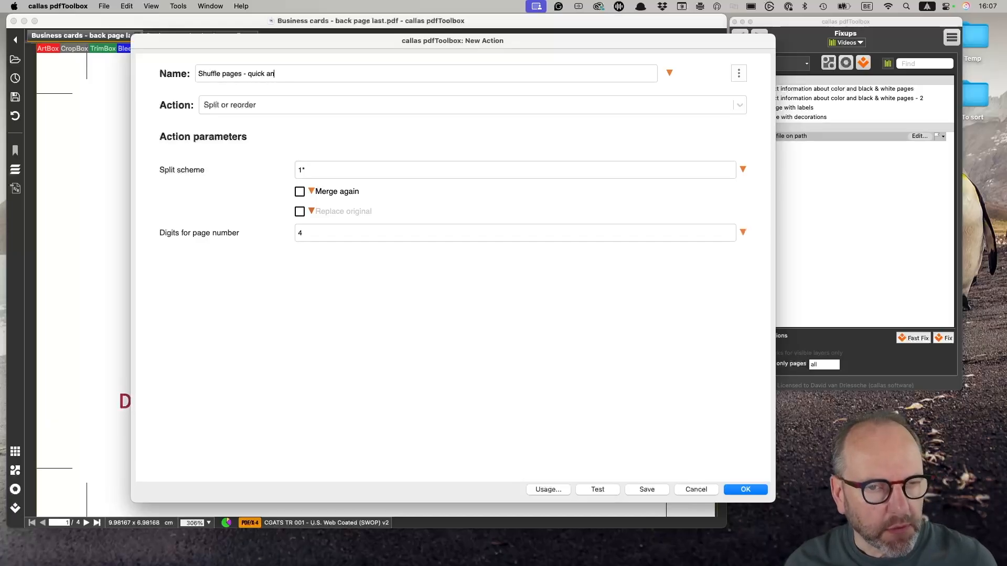
type("d dirty")
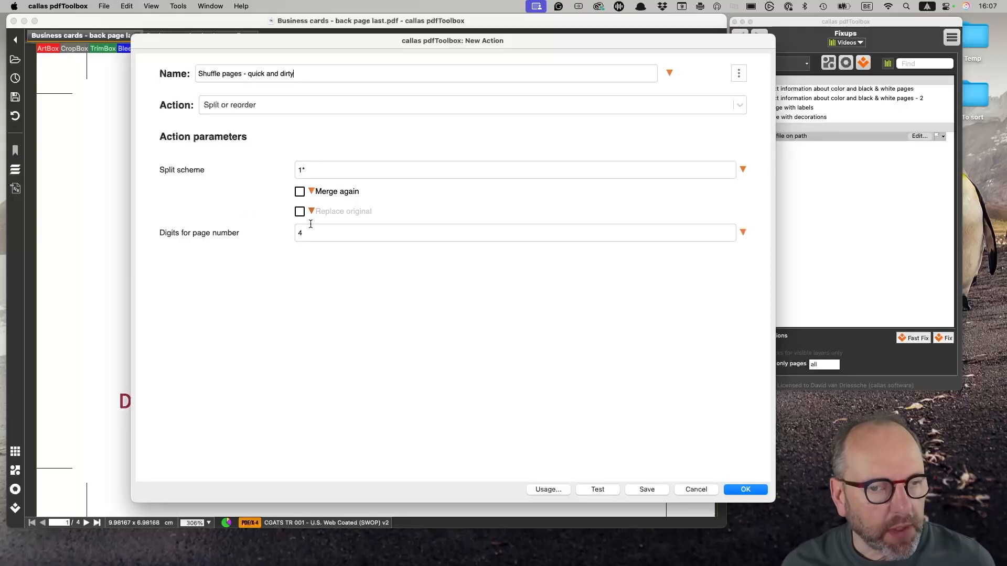
Step: Enable Merge again and Replace original, and set the split scheme to 1,-1,2,-1,3,-1
left_click(300, 193)
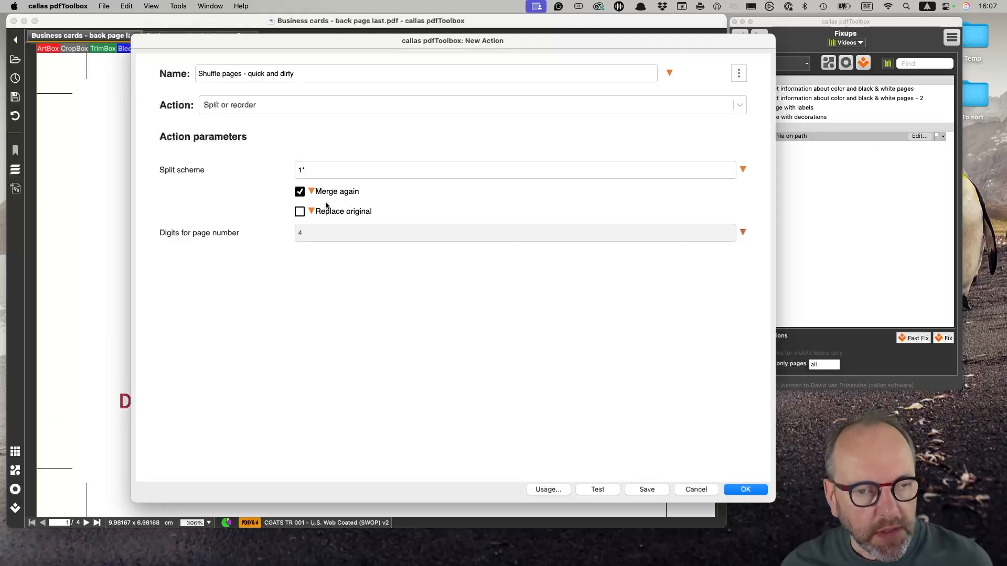
left_click(299, 212)
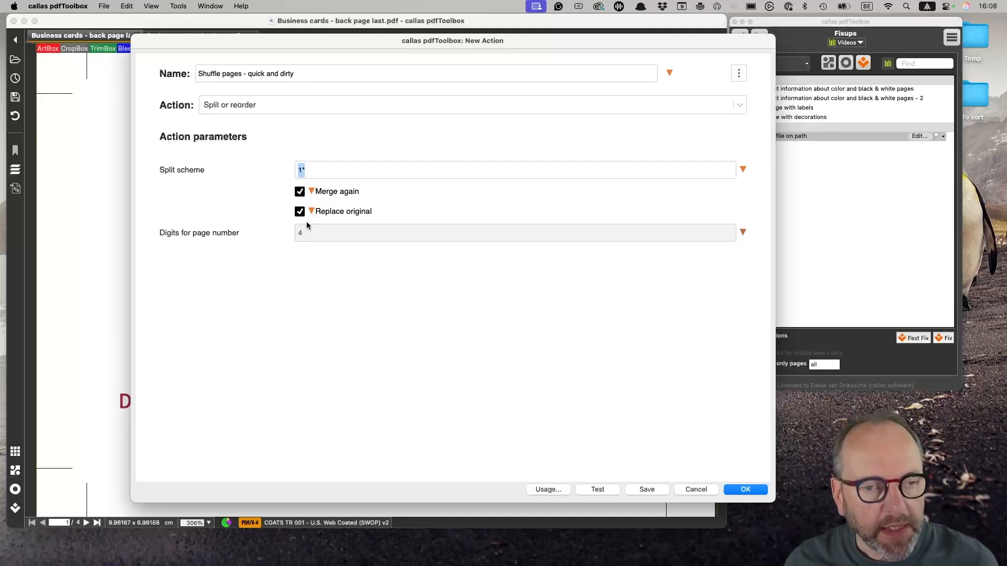
type("1")
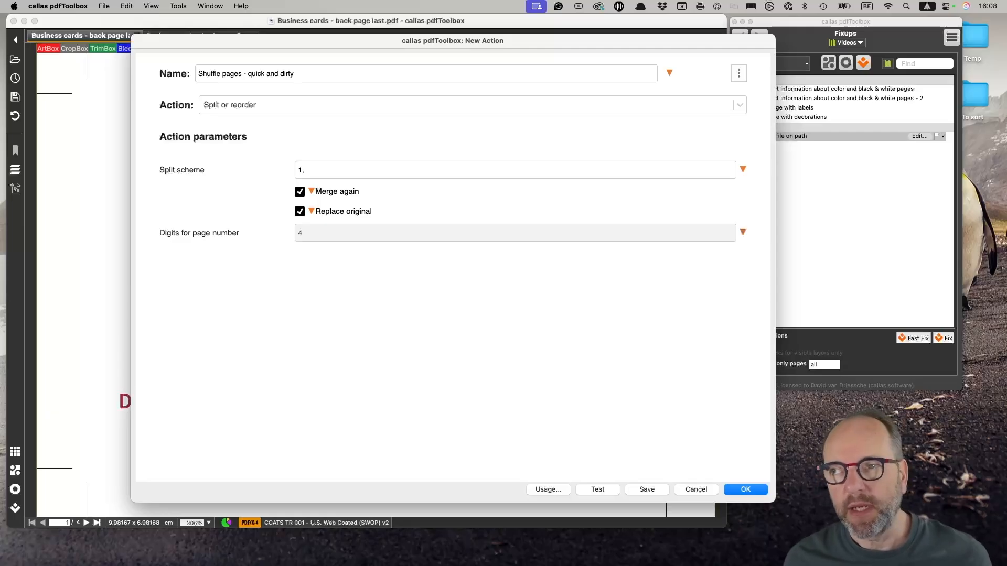
type("4")
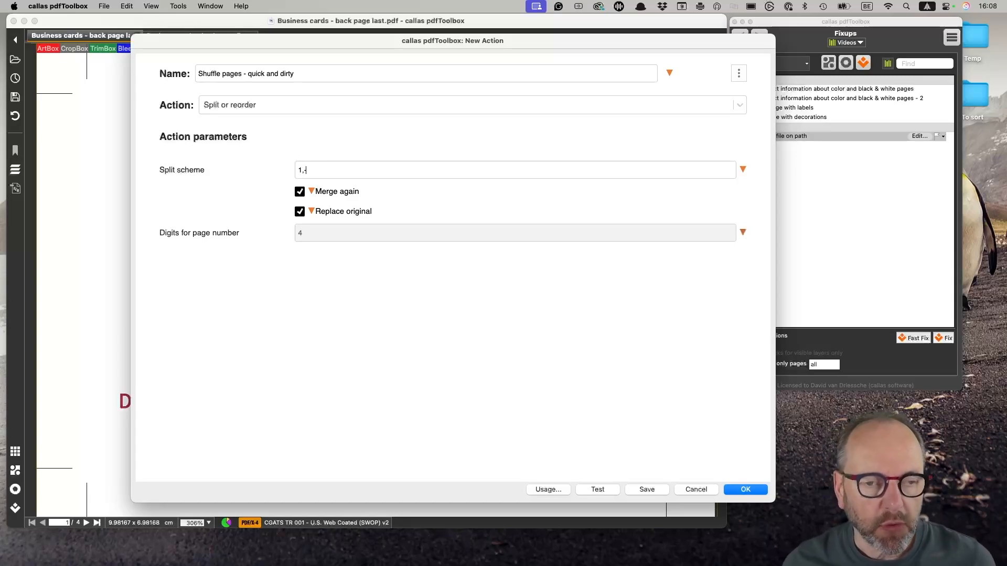
type("1")
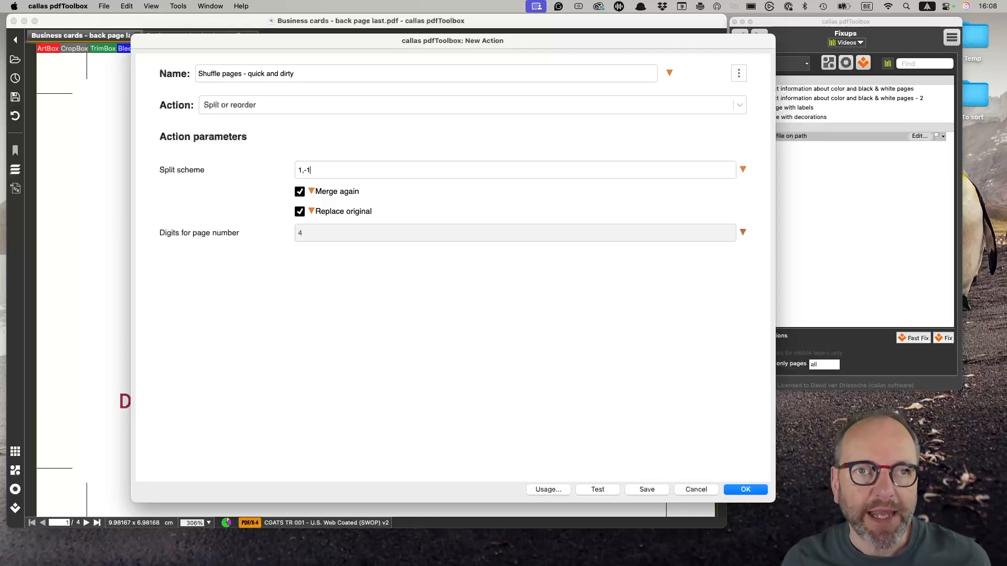
type(",")
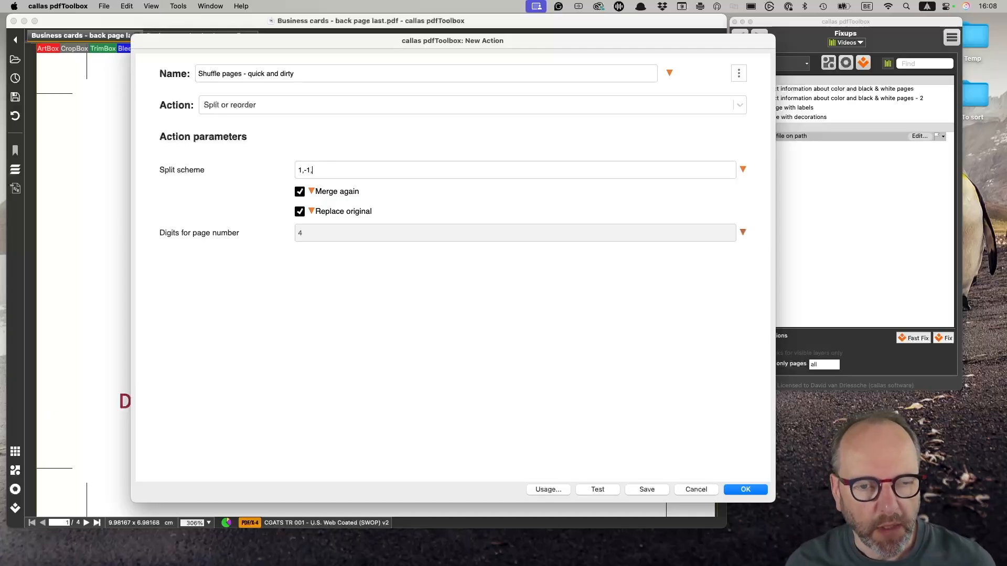
type("2,-1")
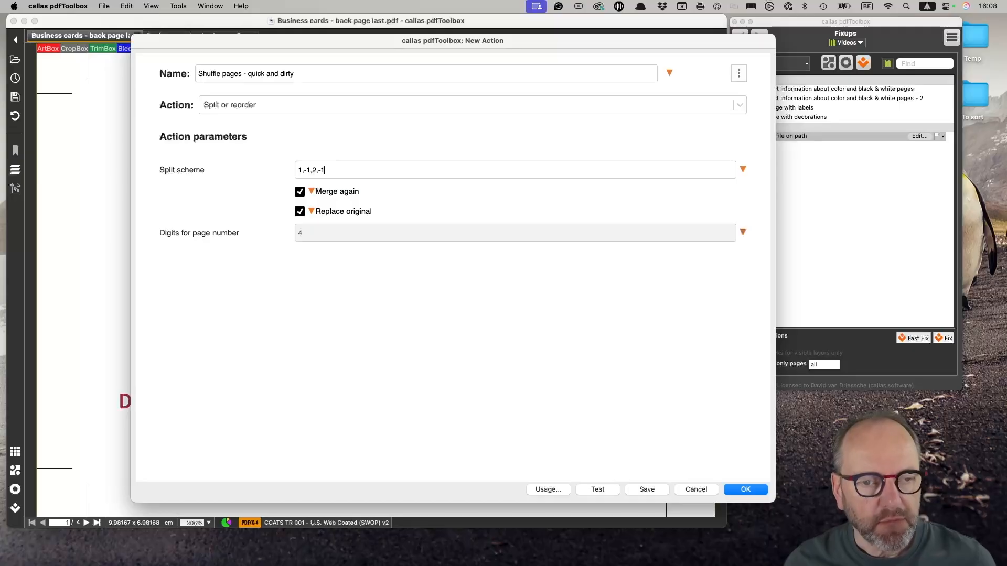
type(",")
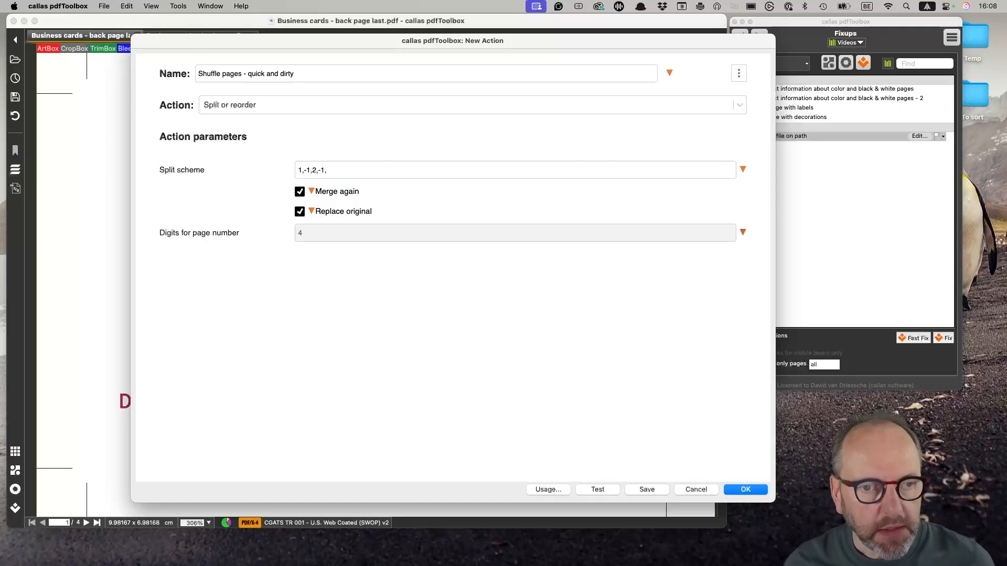
type("2")
type("3")
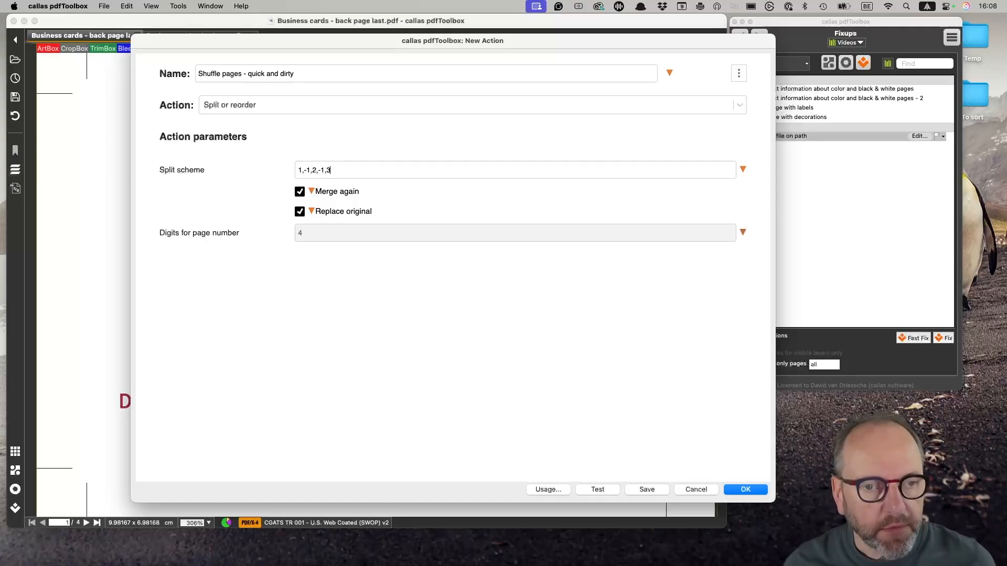
type(",-1")
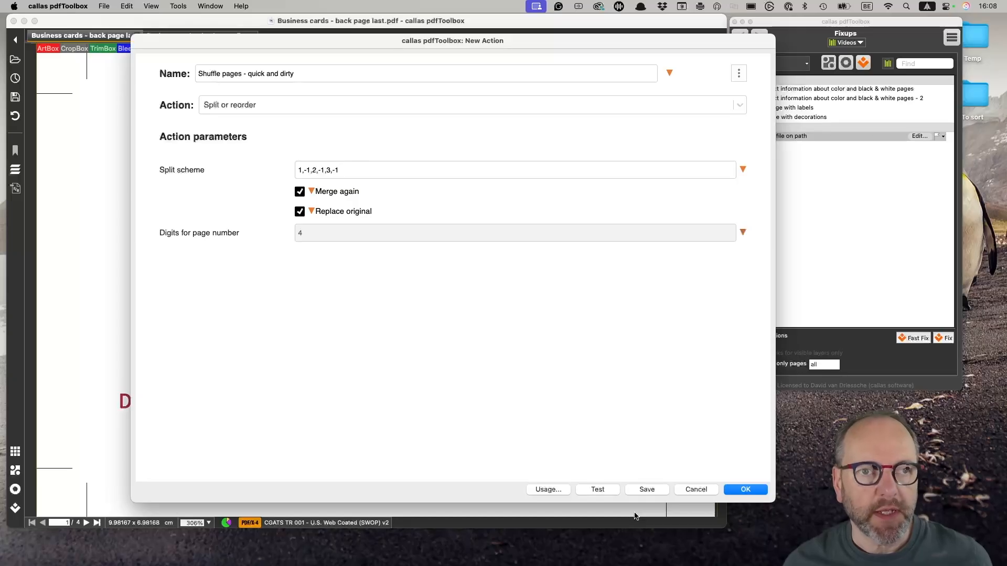
Step: Test the action on "Business cards - back page last.pdf" and review the reordered pages through to the last one
left_click(601, 490)
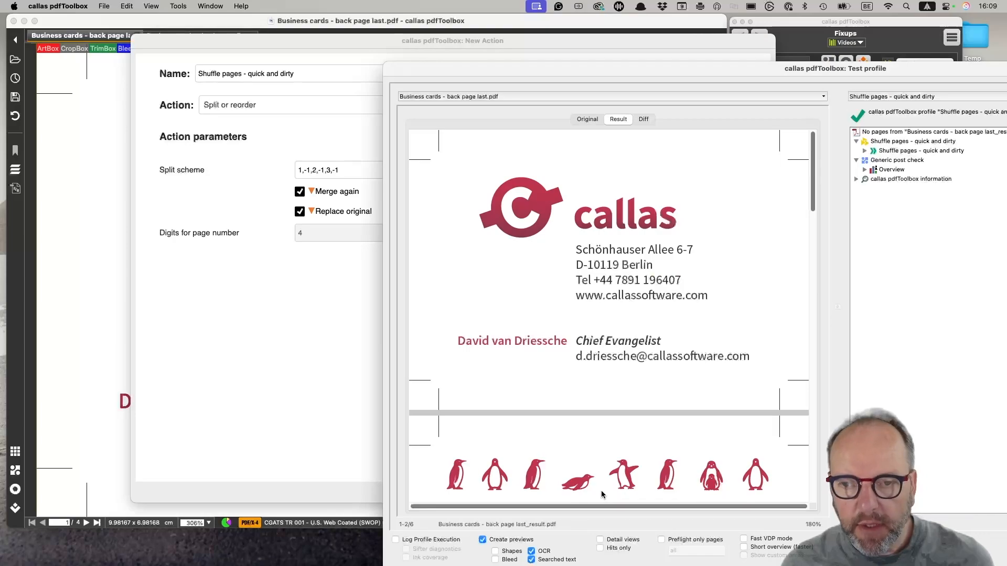
left_click_drag(663, 72, 343, 23)
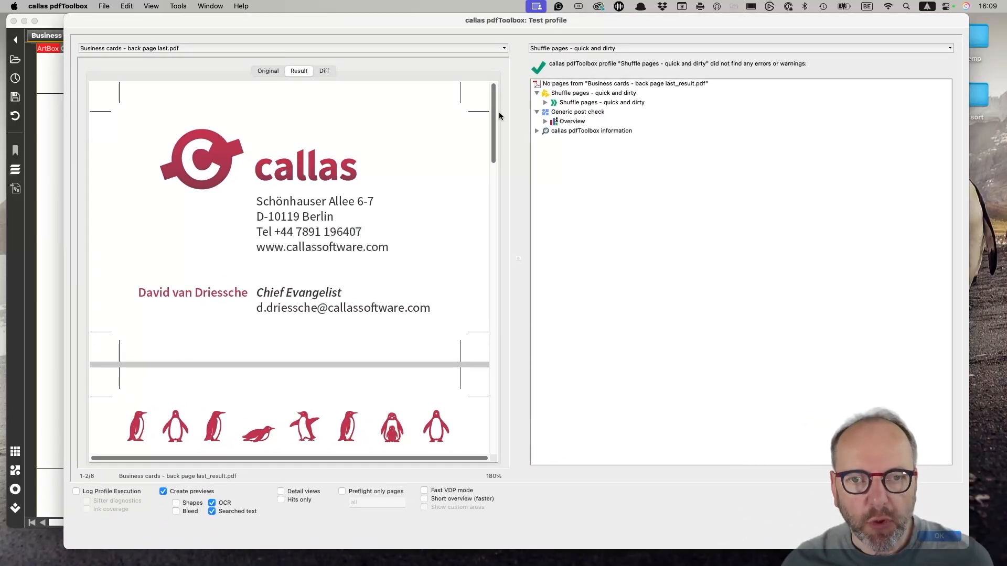
left_click_drag(493, 111, 481, 404)
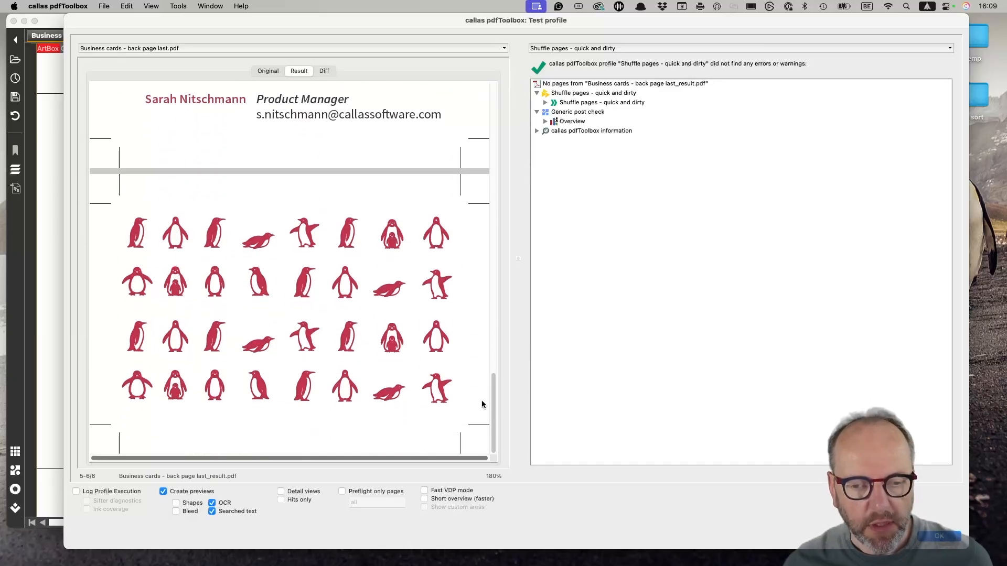
left_click(940, 537)
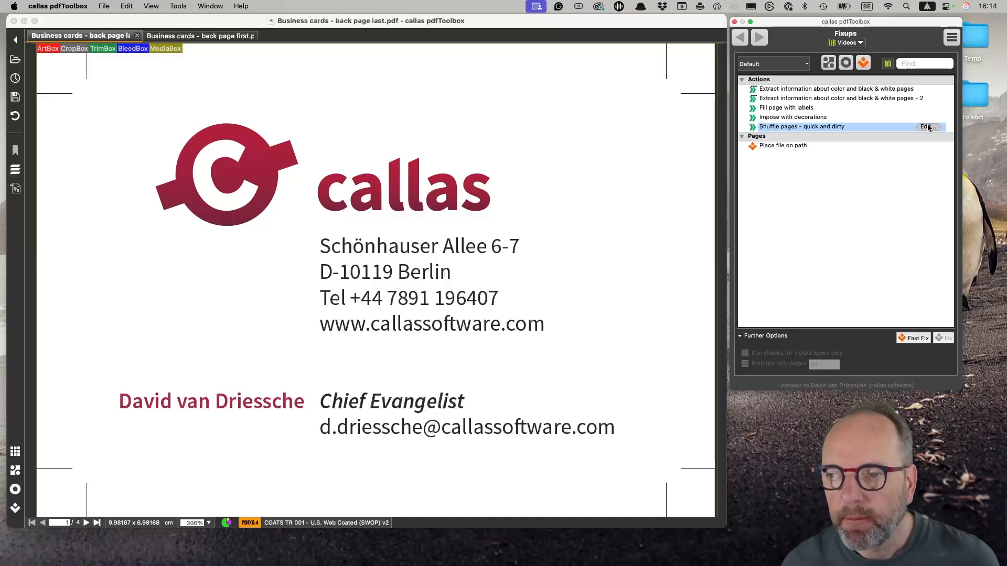
Step: Reopen the action "Shuffle pages - quick and dirty", test it again to inspect the page order, and leave its settings unsaved
left_click(928, 128)
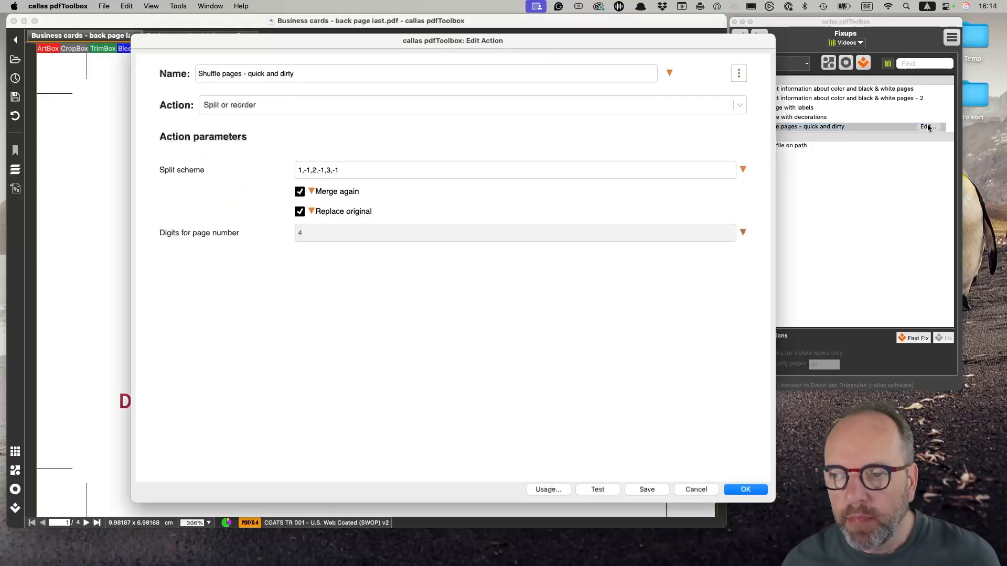
left_click(605, 489)
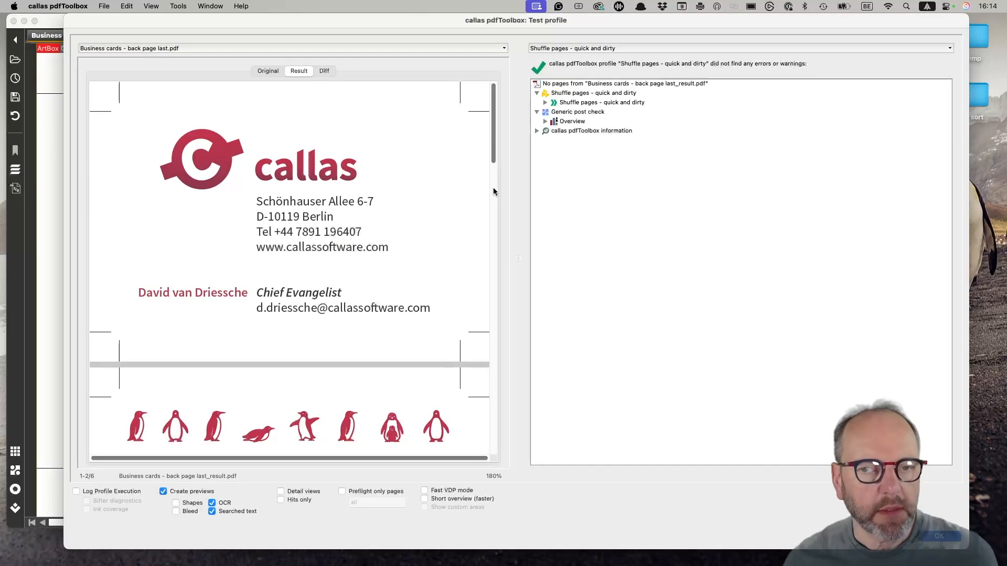
scroll(494, 130, "down", 5)
mouse_move(494, 131)
left_mouse_down()
mouse_move(508, 385)
mouse_move(512, 122)
left_mouse_up()
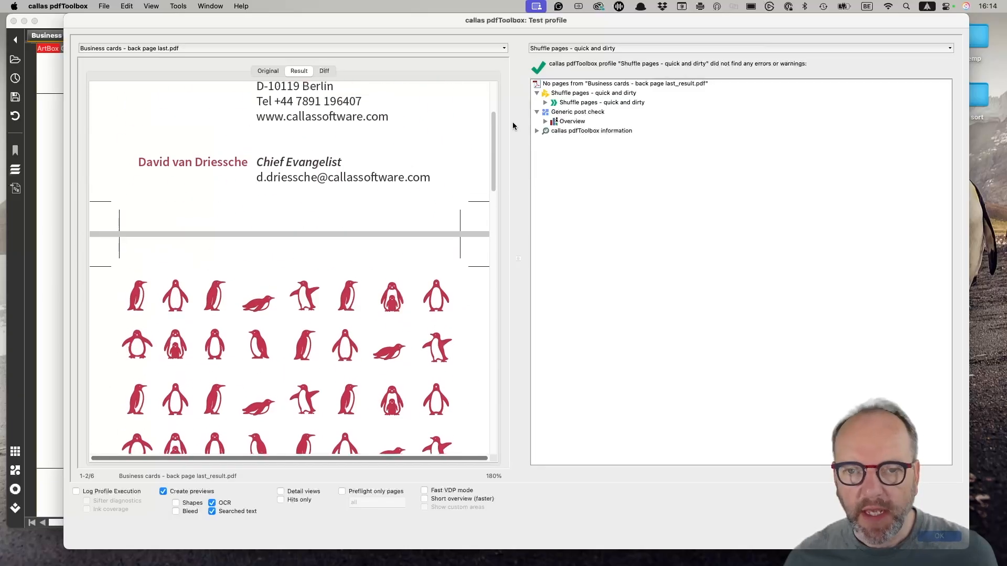
key("Escape")
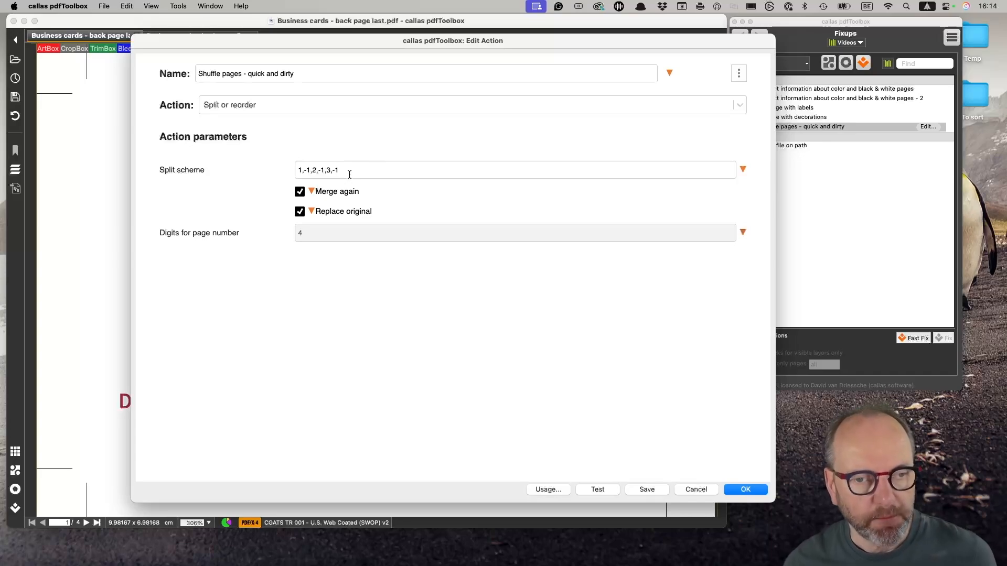
left_click_drag(348, 171, 250, 172)
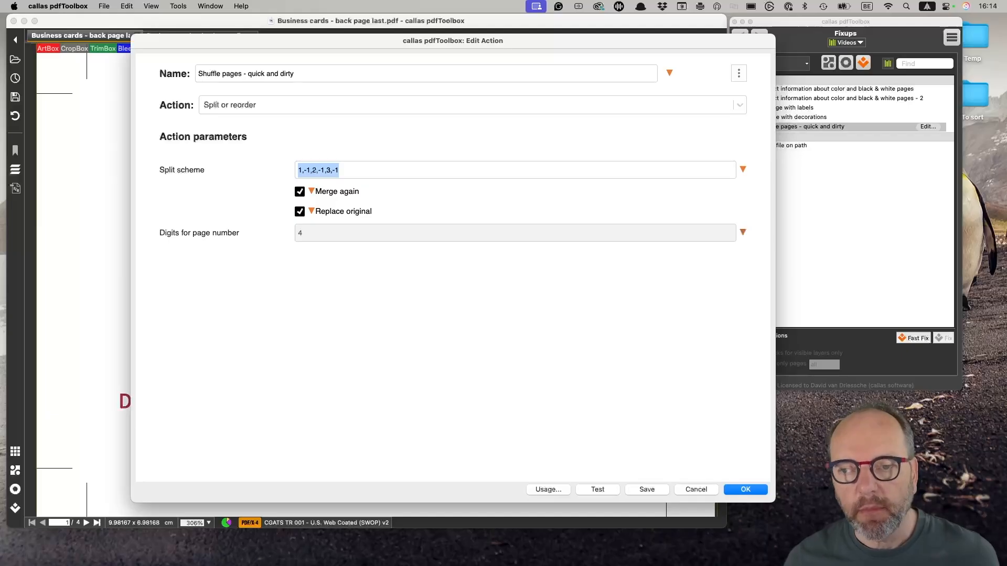
left_click(703, 490)
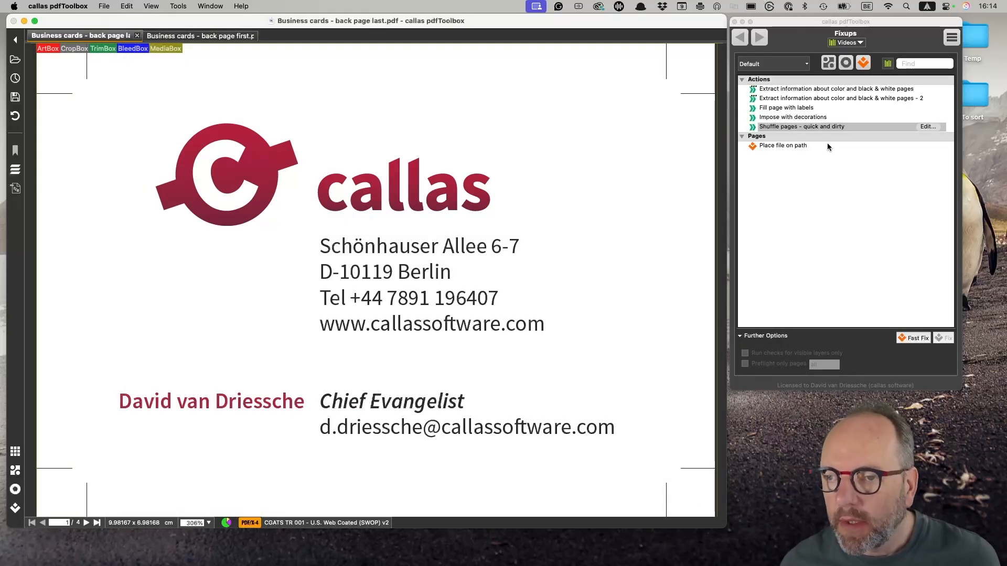
Step: Duplicate the action "Shuffle pages - quick and dirty" and name the copy "Shuffle pages"
left_click(952, 36)
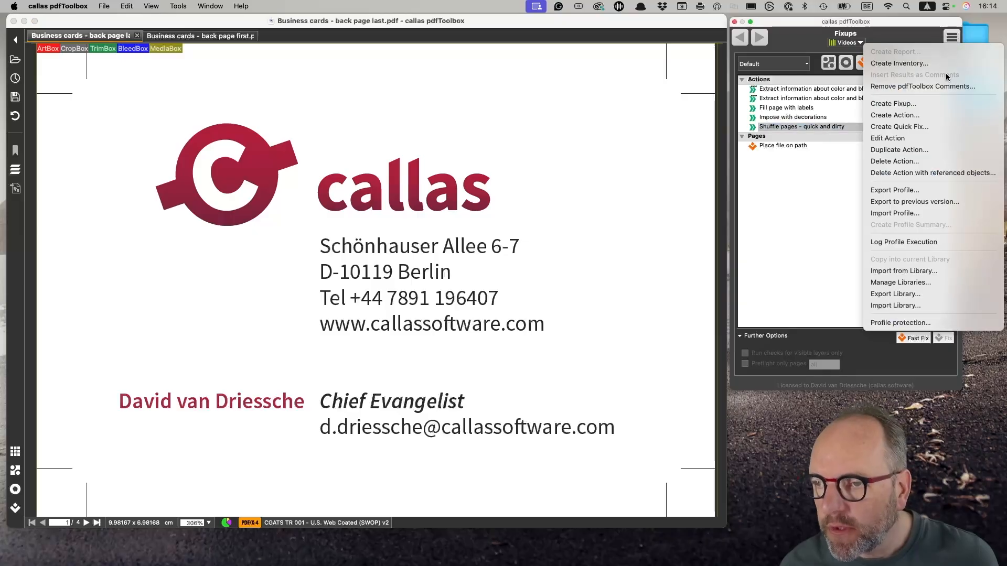
left_click(937, 150)
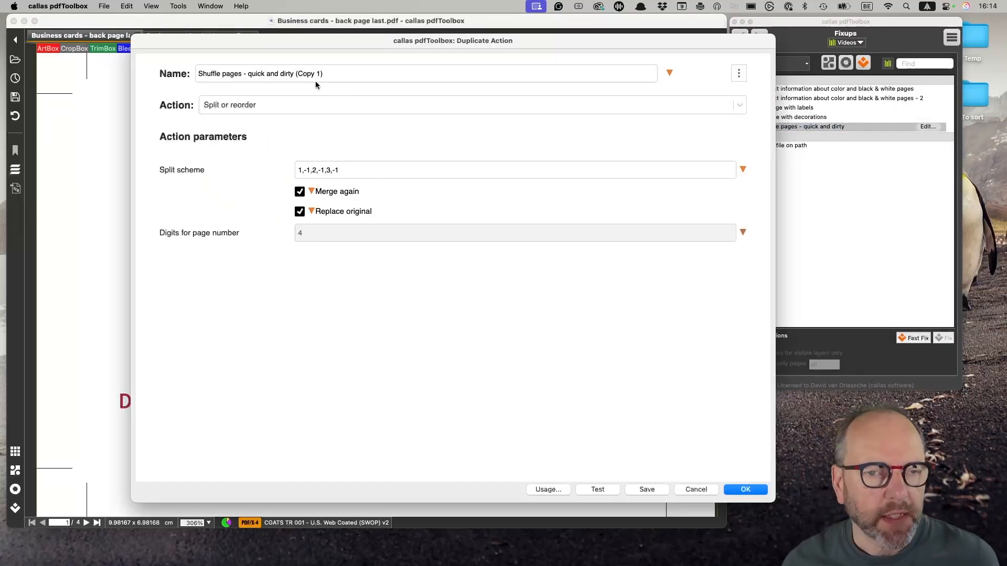
left_click_drag(325, 74, 241, 72)
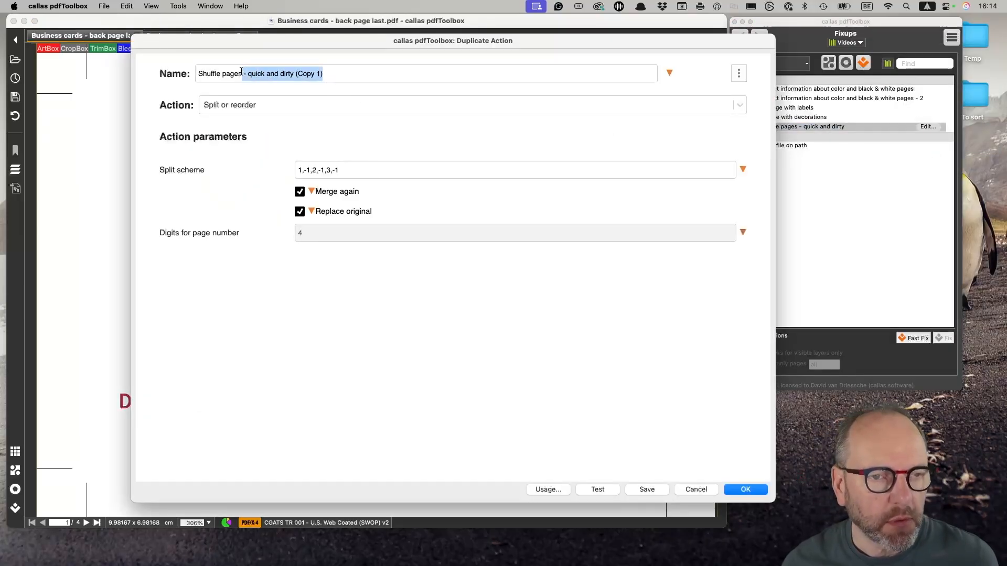
key("BackSpace")
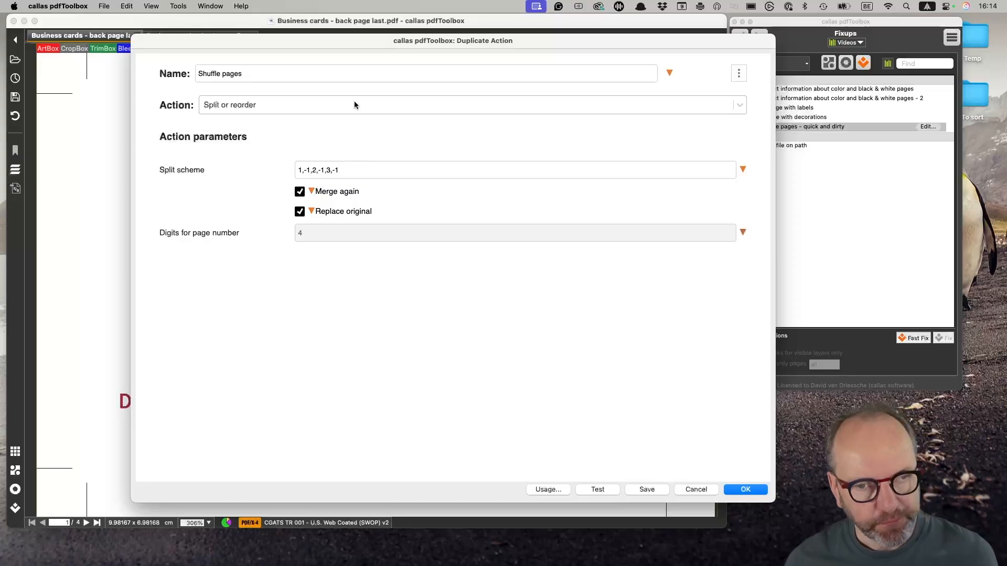
Step: Start a new variable for the duplicated action's split scheme and fit its dialog on the screen
left_click(373, 168)
triple_click(369, 168)
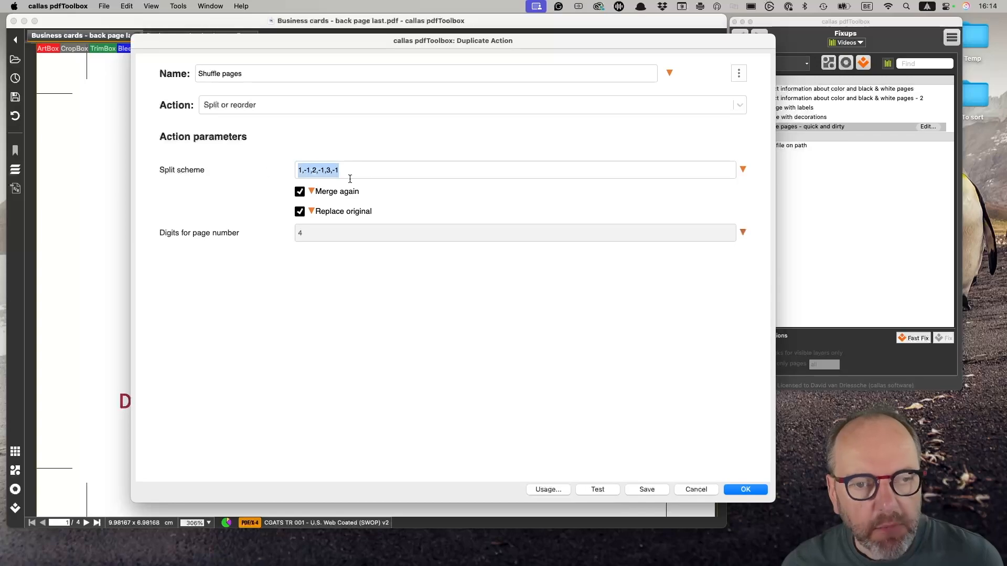
left_click(743, 170)
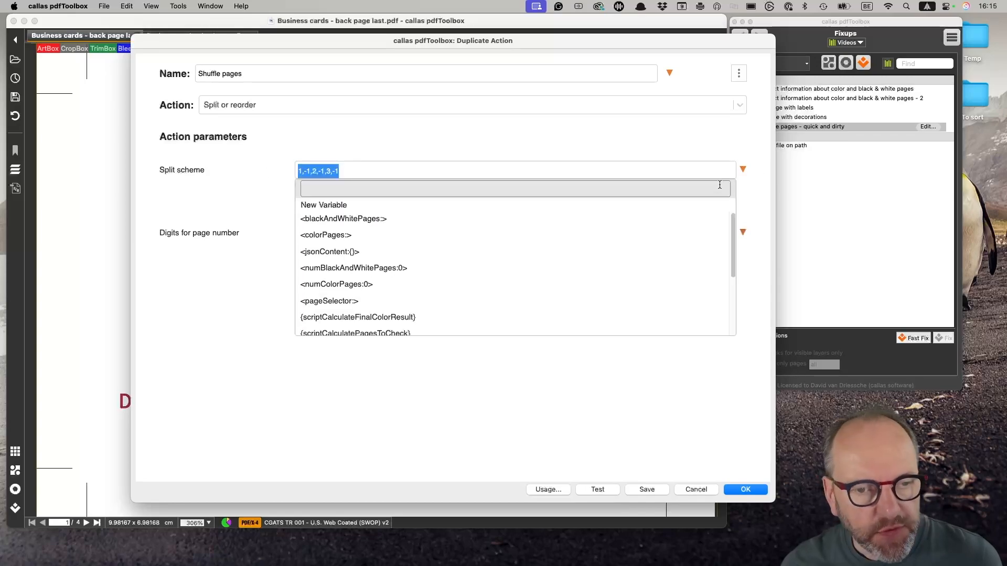
left_click(331, 205)
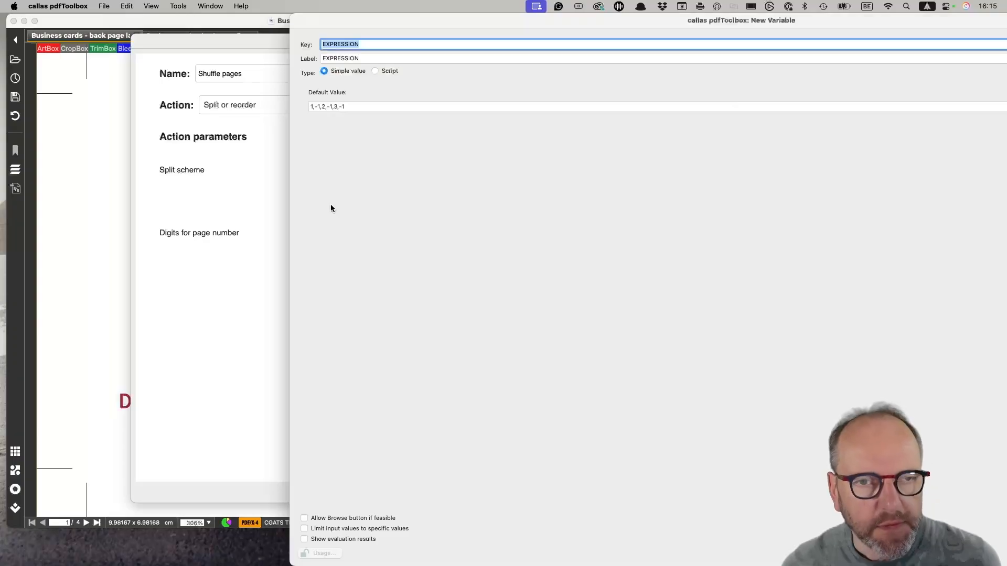
left_click_drag(358, 18, 168, 14)
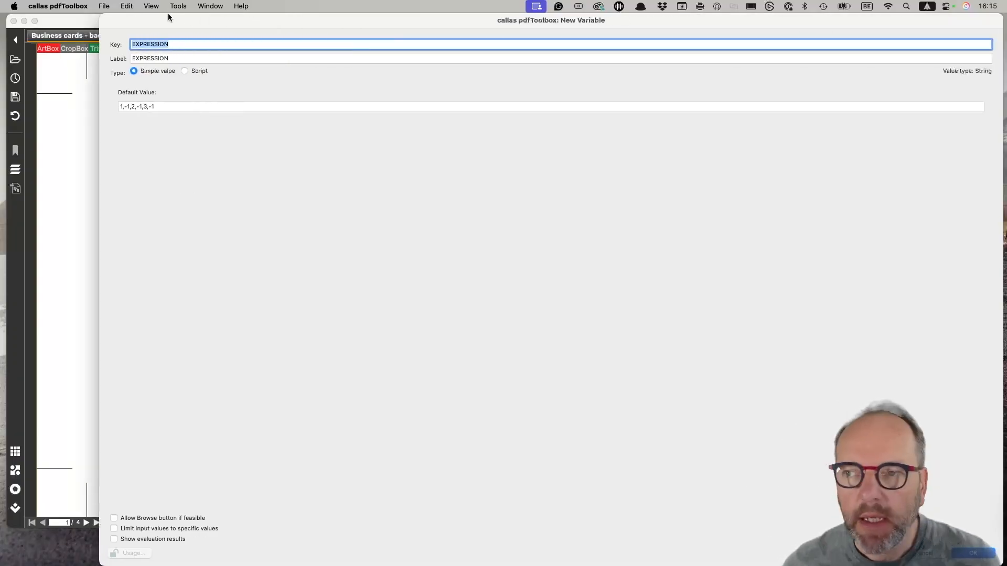
left_click_drag(1000, 15, 612, 74)
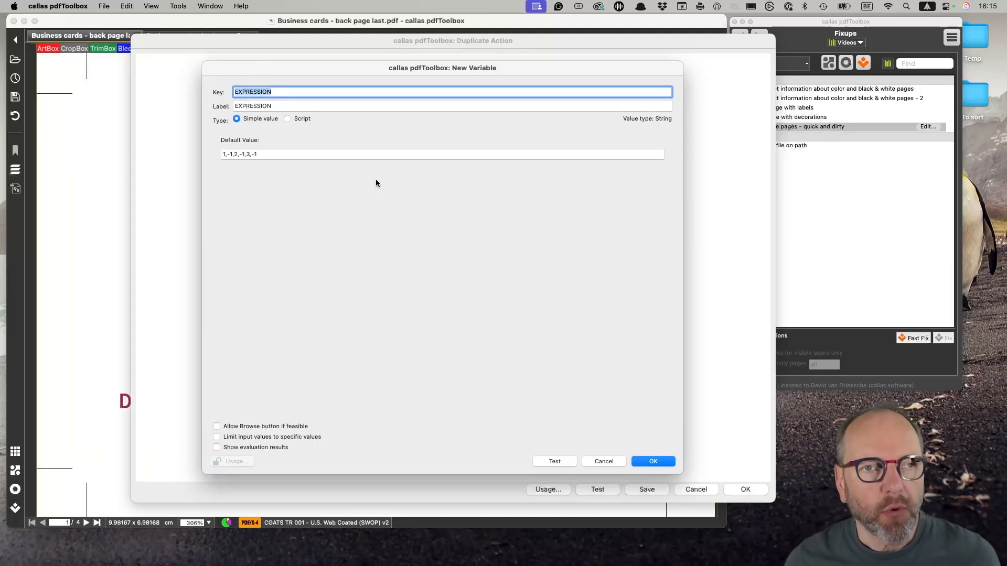
Step: Set the new variable's key to varSplitScheme
type("scri")
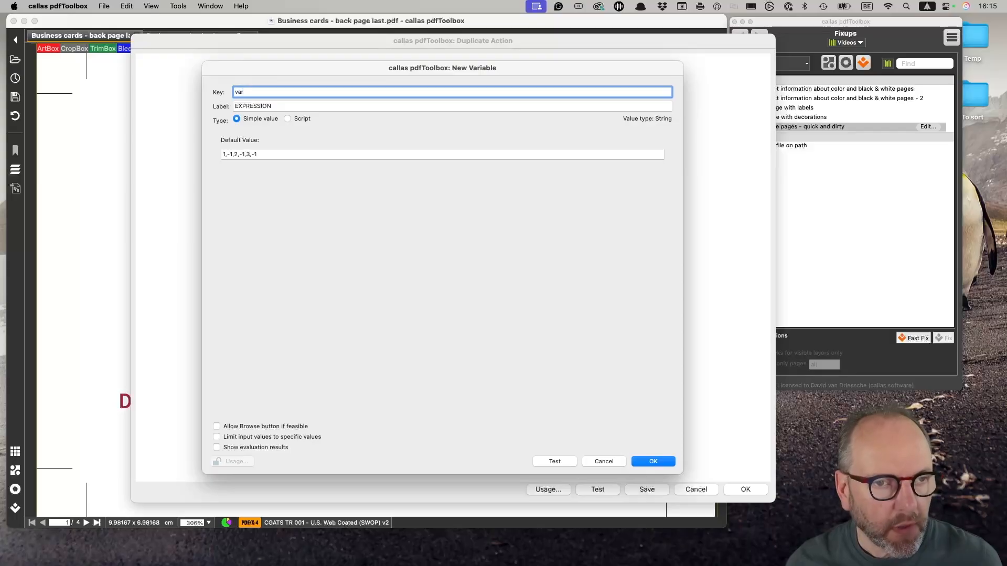
type("varScript")
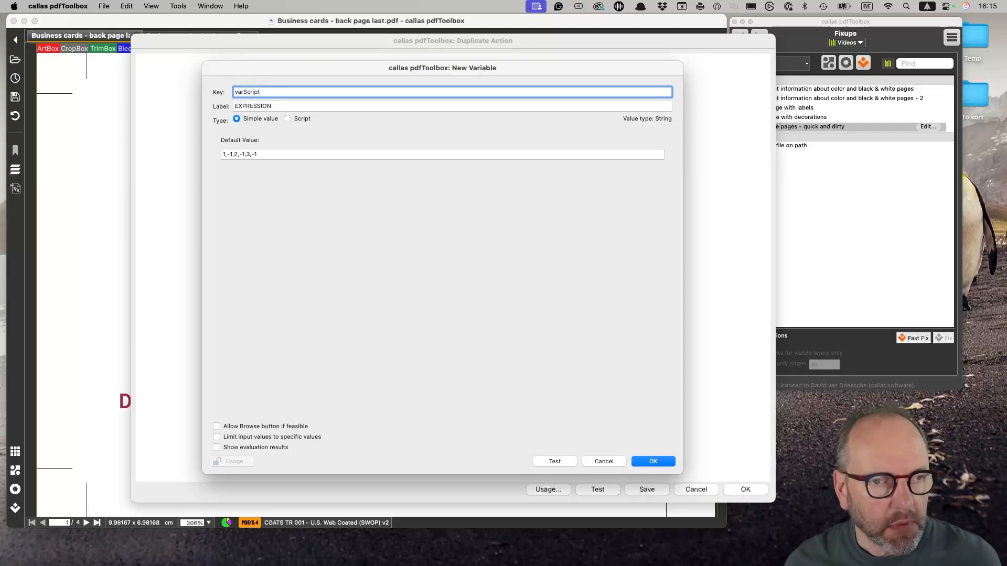
key("BackSpace")
key("BackSpace")
key("BackSpace")
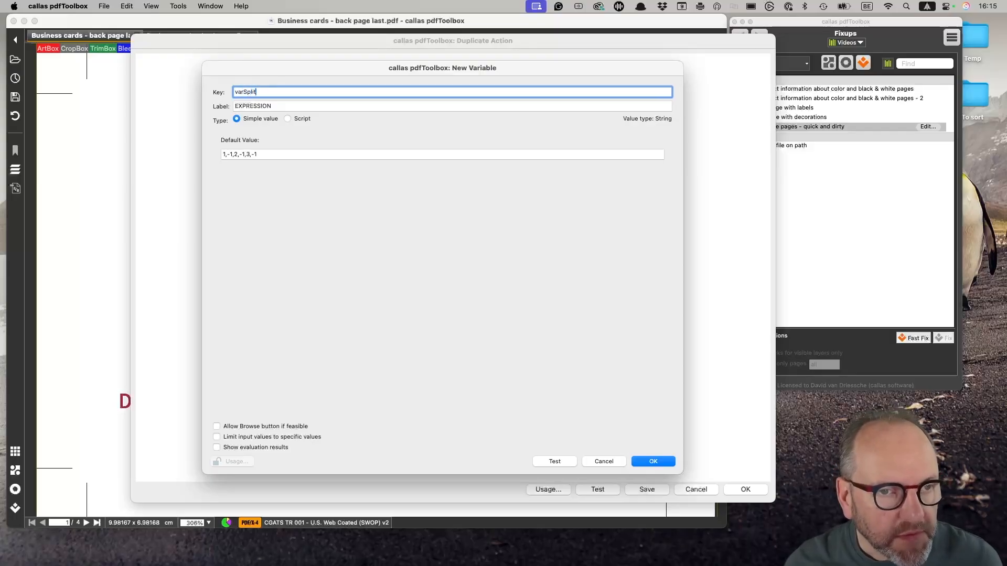
type("Scheme")
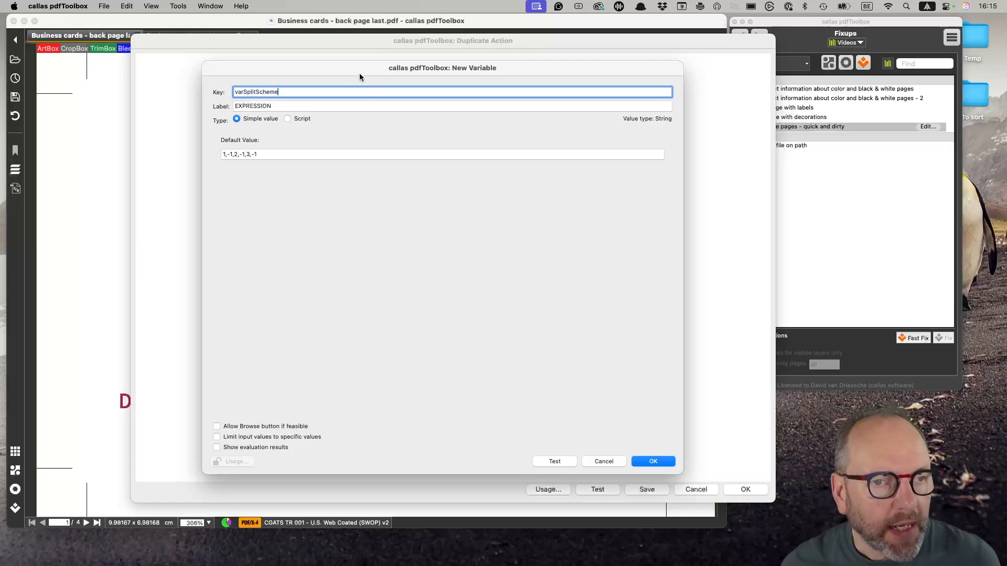
Step: Label the new variable "Split scheme", accept it with its existing default value, and save the duplicated action
double_click(268, 91)
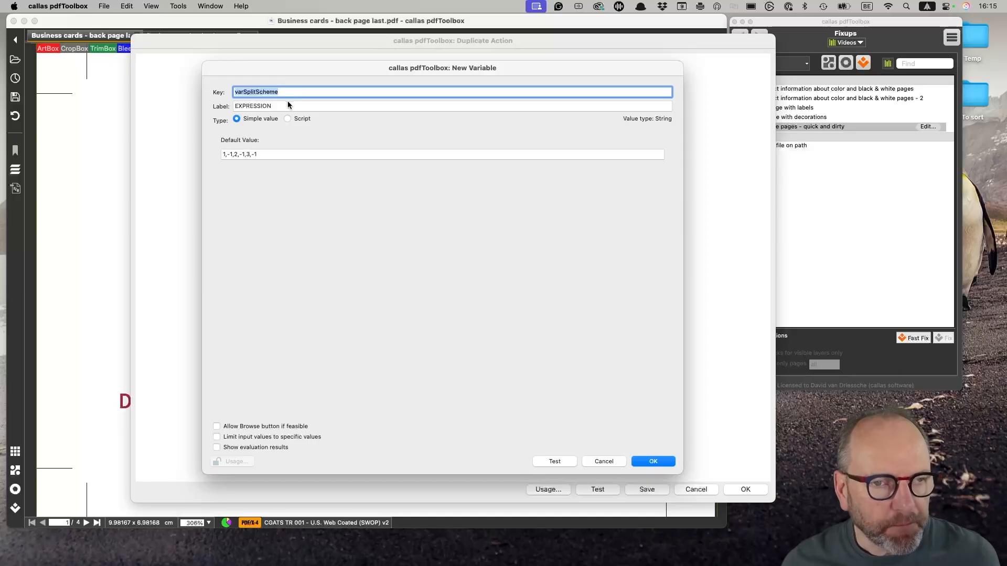
key("Tab")
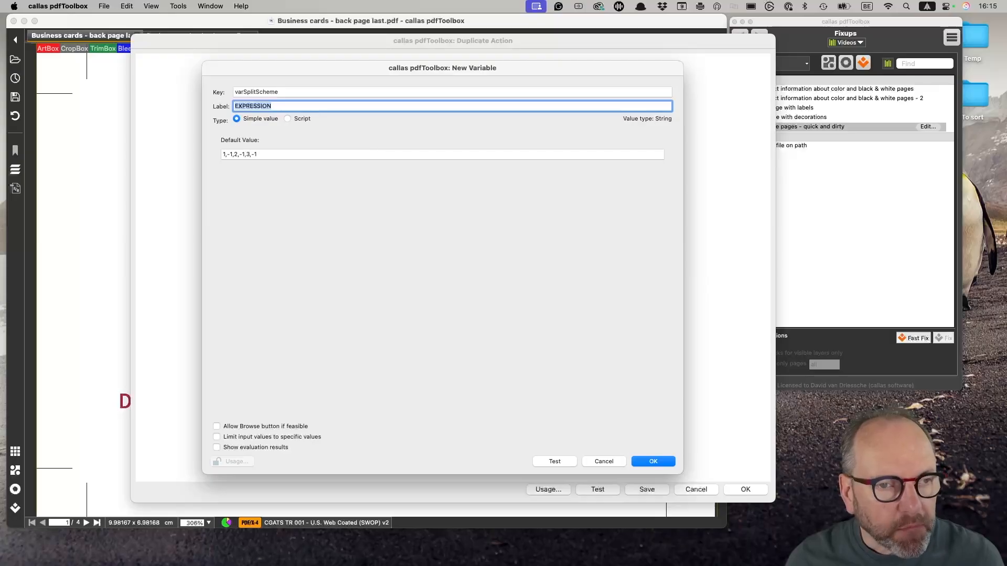
type("Split sh")
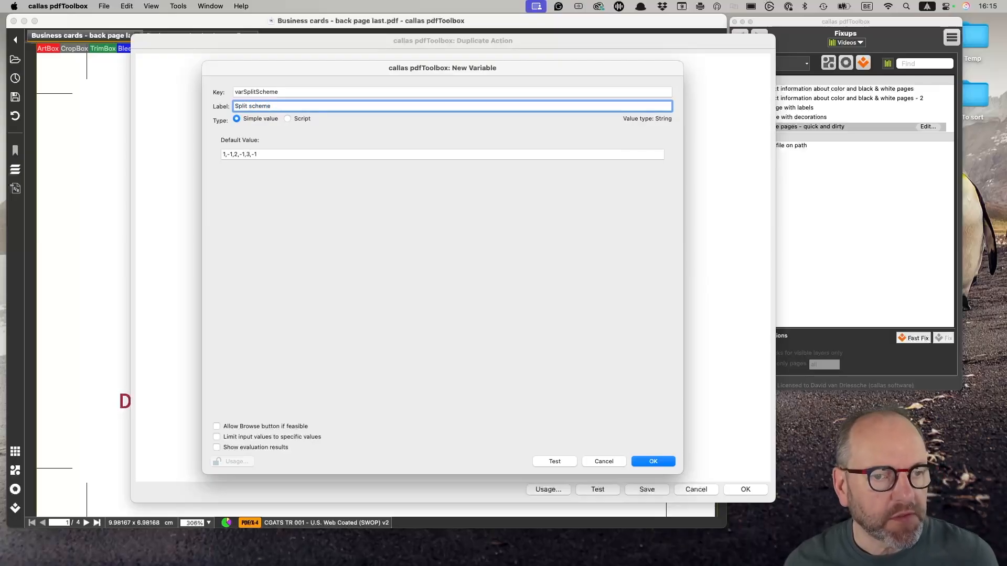
left_click(229, 157)
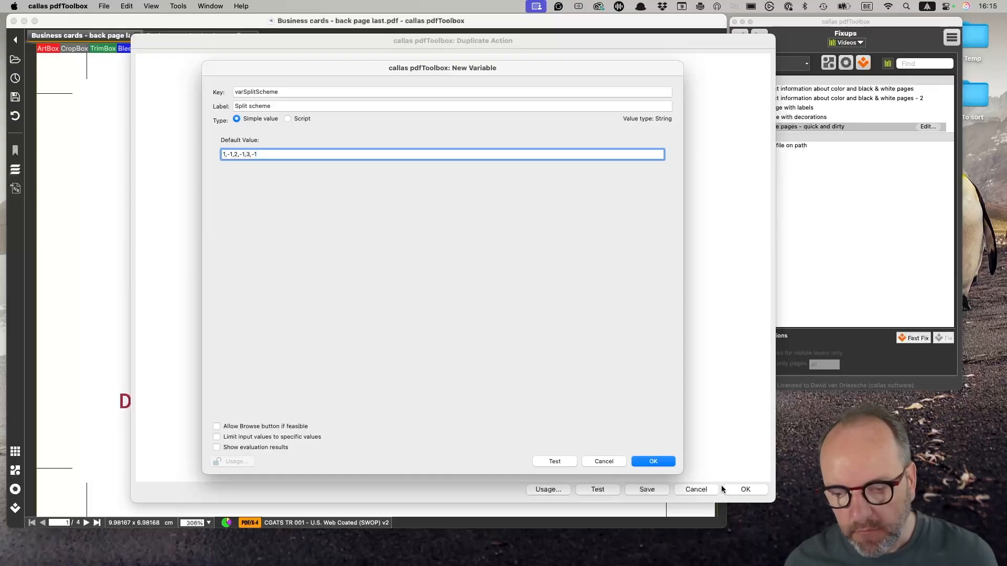
left_click(658, 462)
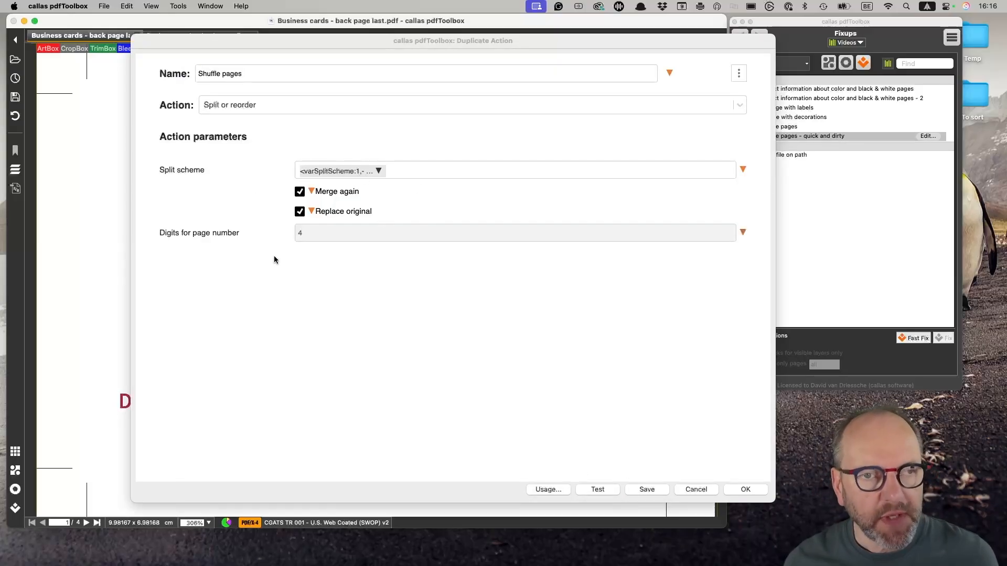
left_click(758, 490)
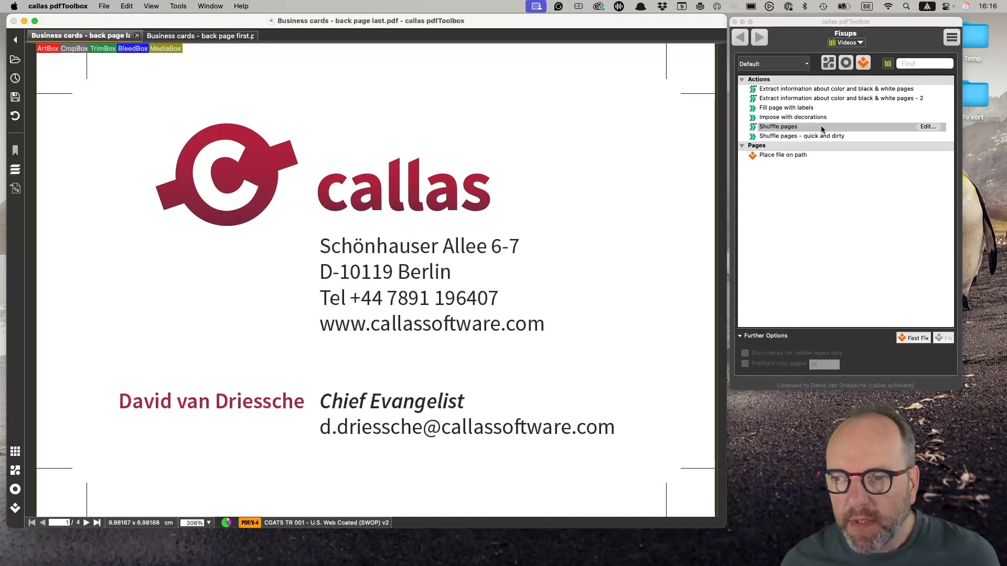
Step: Reopen the action "Shuffle pages" and test it on the back-page-last file using the default split scheme
left_click(928, 126)
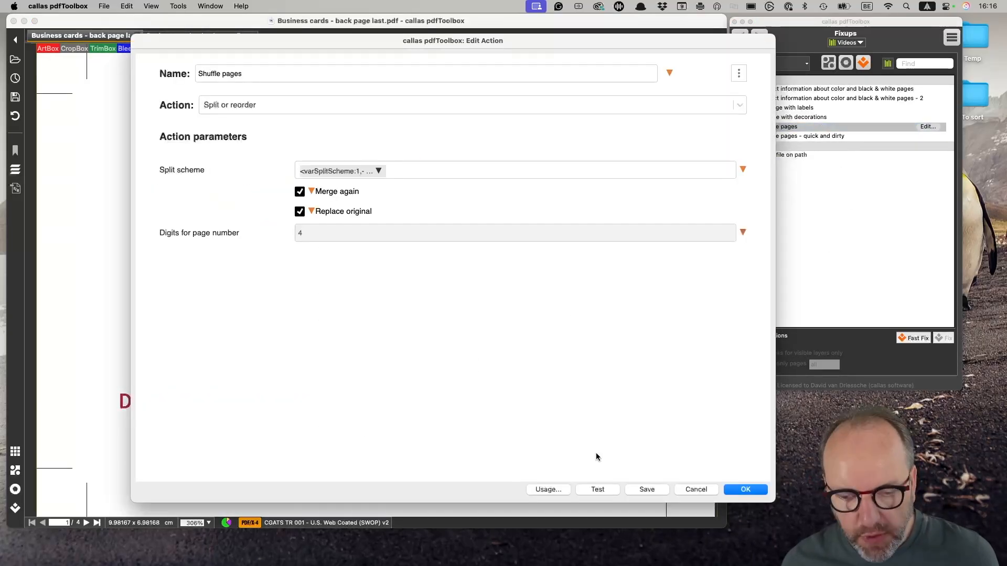
left_click(597, 490)
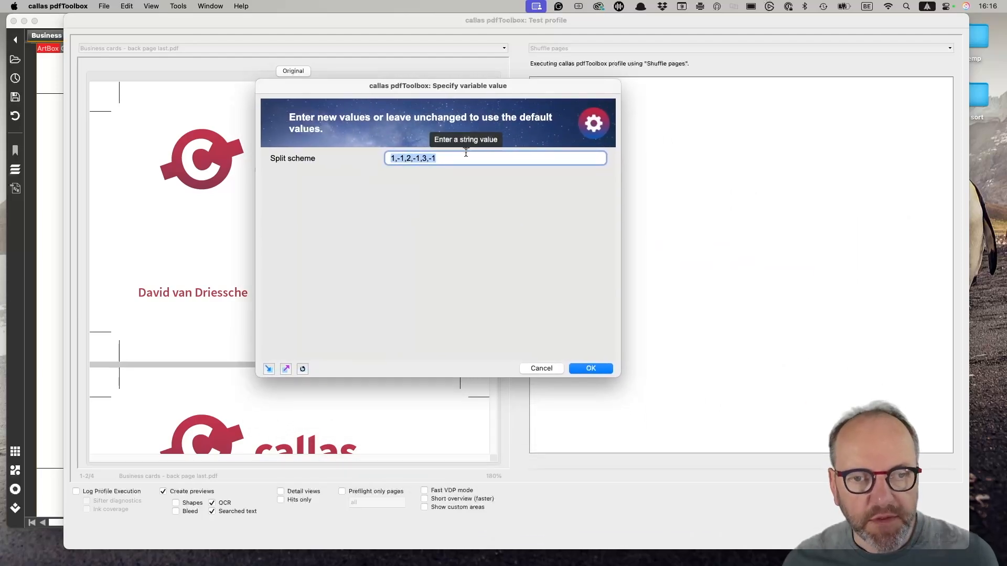
left_click(587, 369)
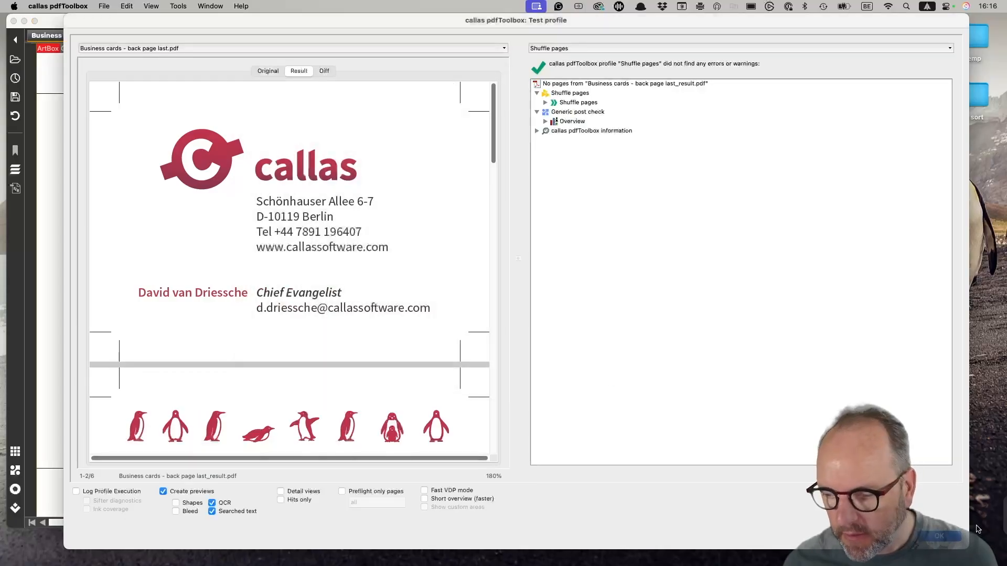
left_click(938, 536)
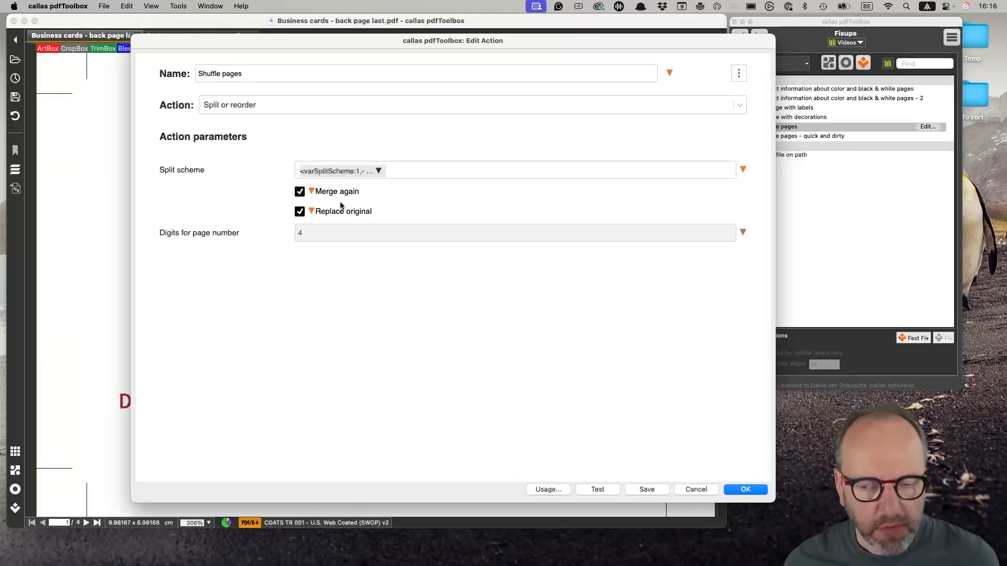
Step: Start another test of the action and switch the test document to "Business cards - back page first.pdf"
left_click(602, 490)
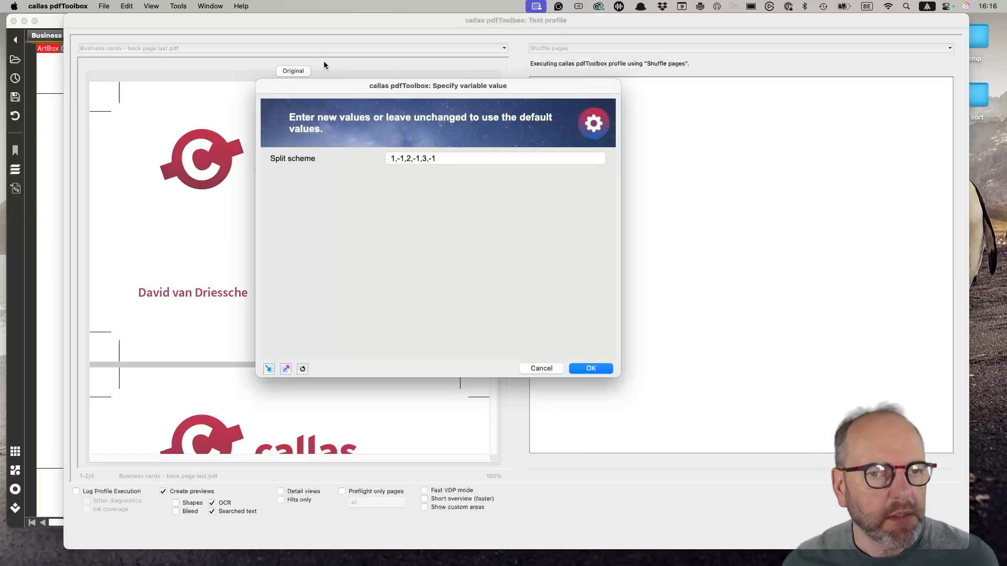
left_click(541, 369)
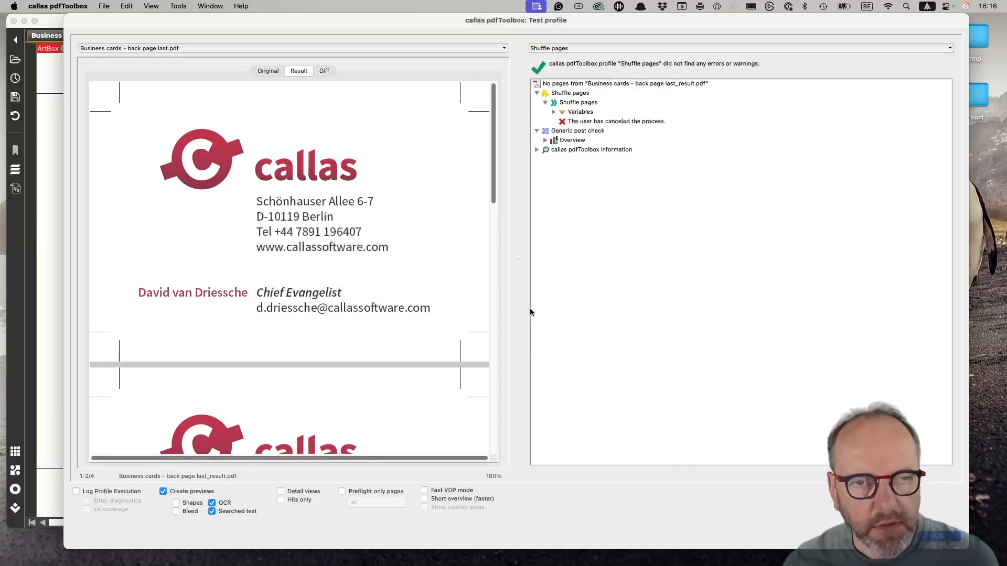
left_click(294, 48)
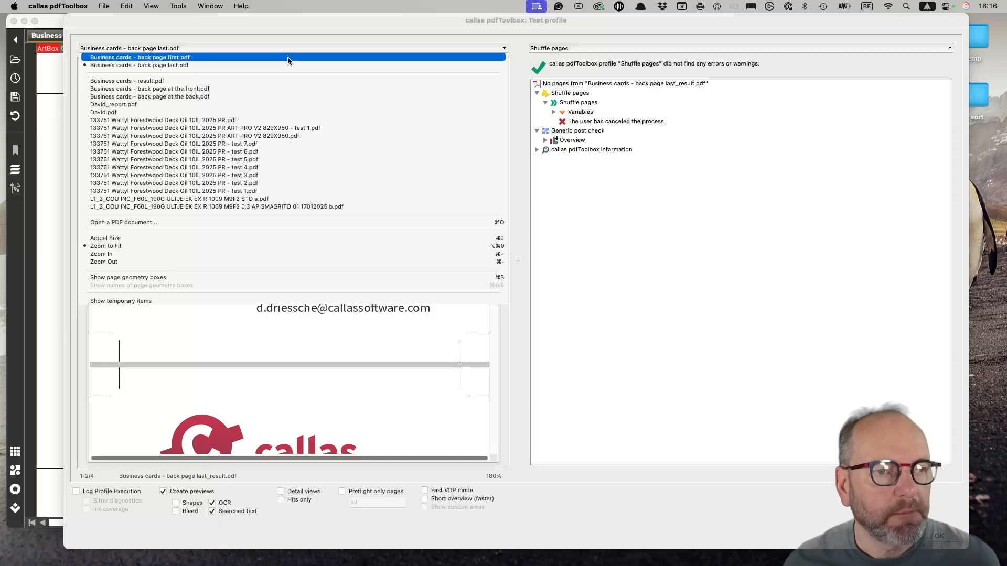
left_click(288, 57)
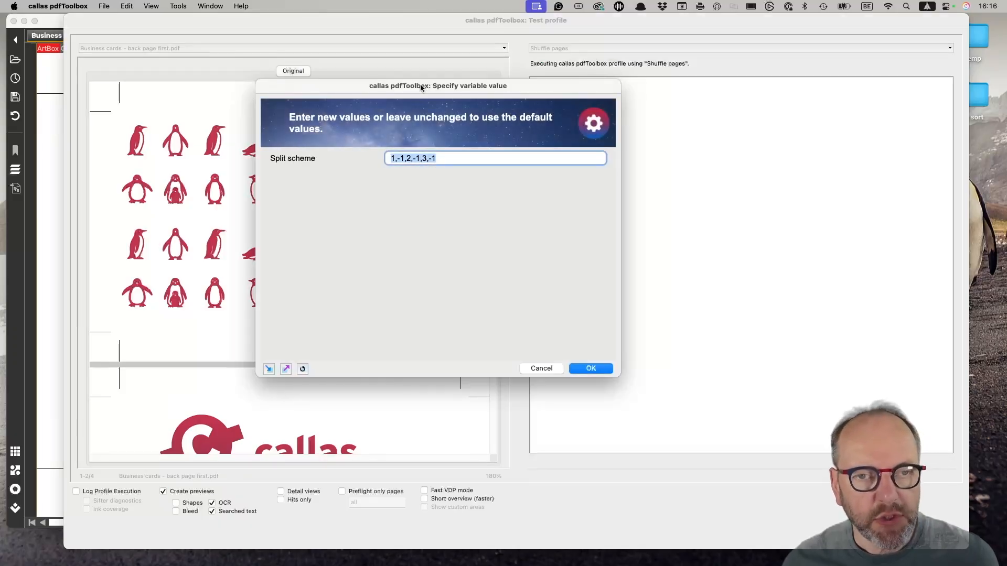
Step: Run the test with the split scheme 2,1,3,1,4,1, inspect the resulting page order, and close the test and the action
left_click_drag(420, 84, 643, 86)
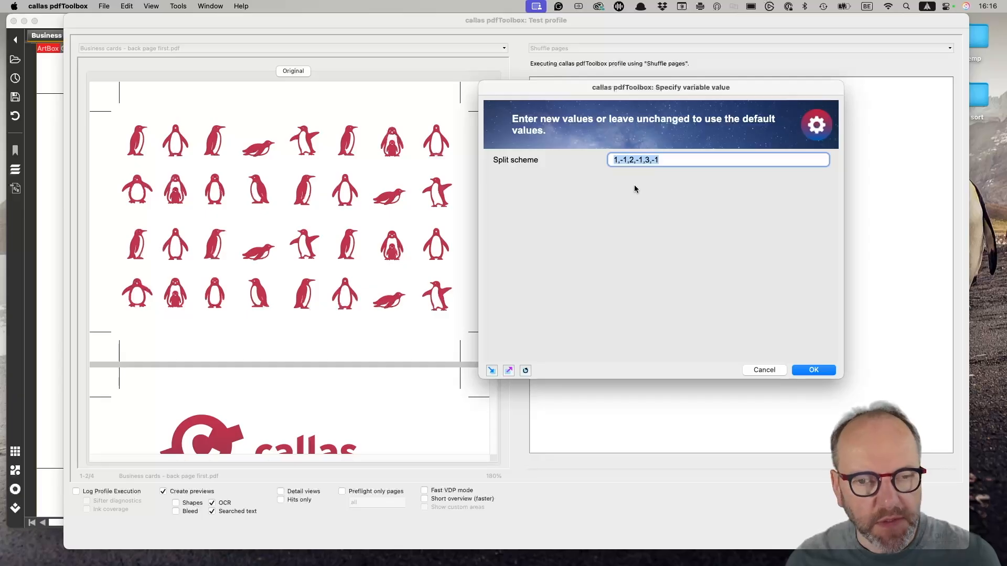
type("2")
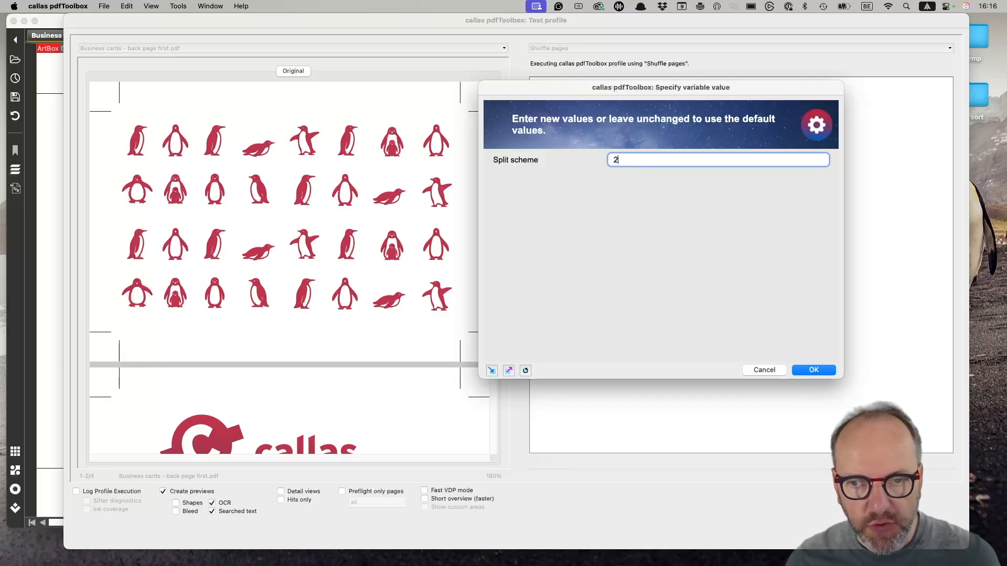
type(",1,")
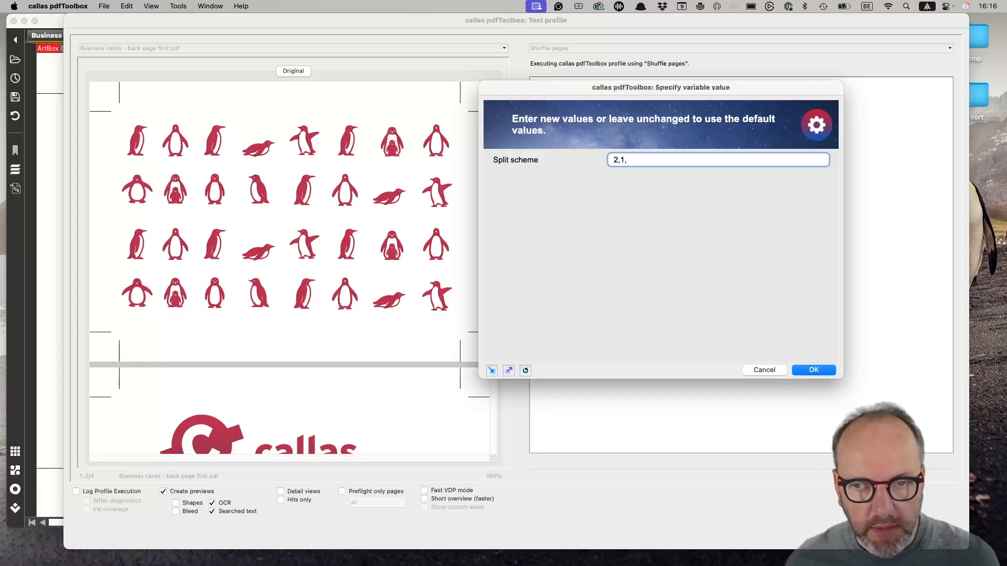
type("3,1")
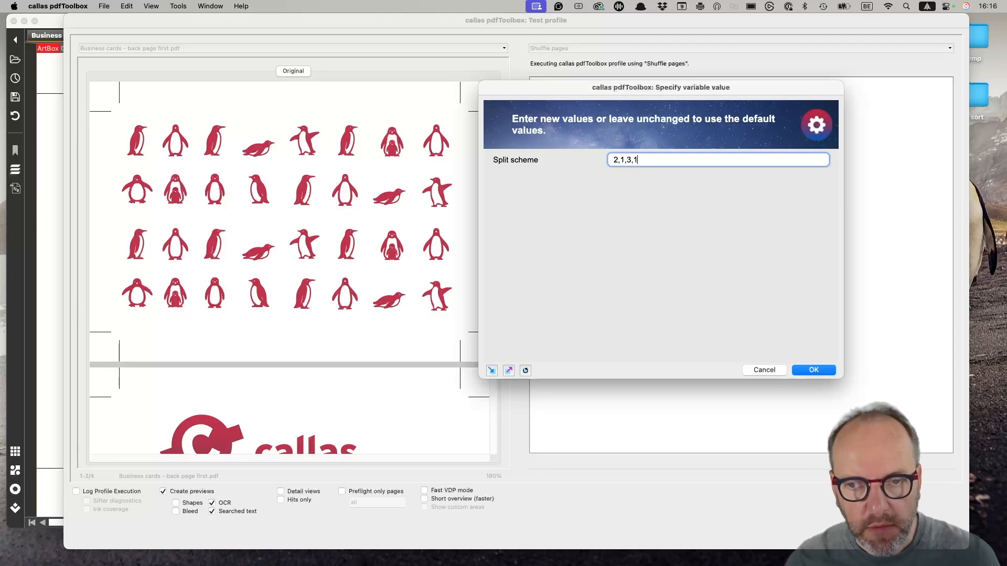
type(",4")
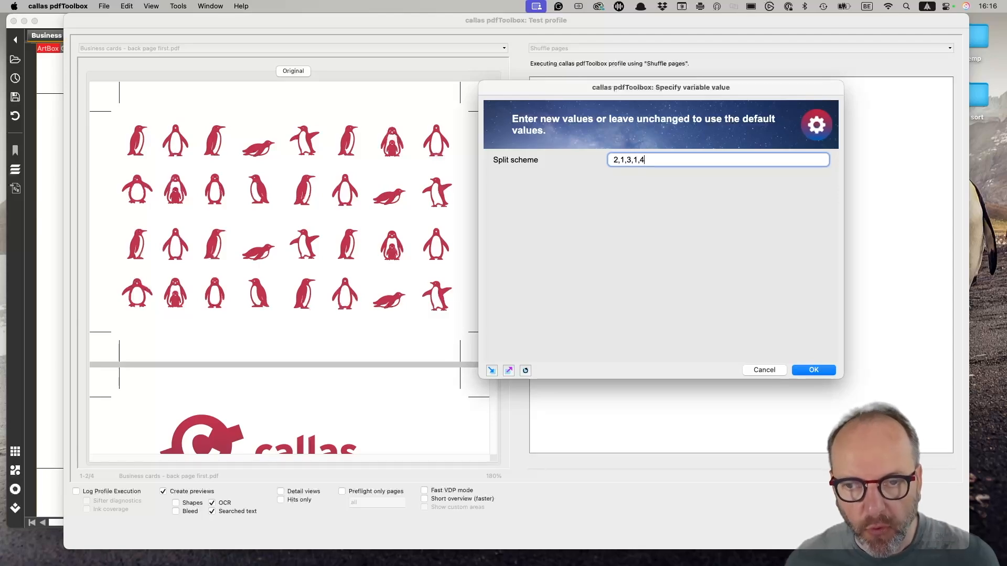
type(",1")
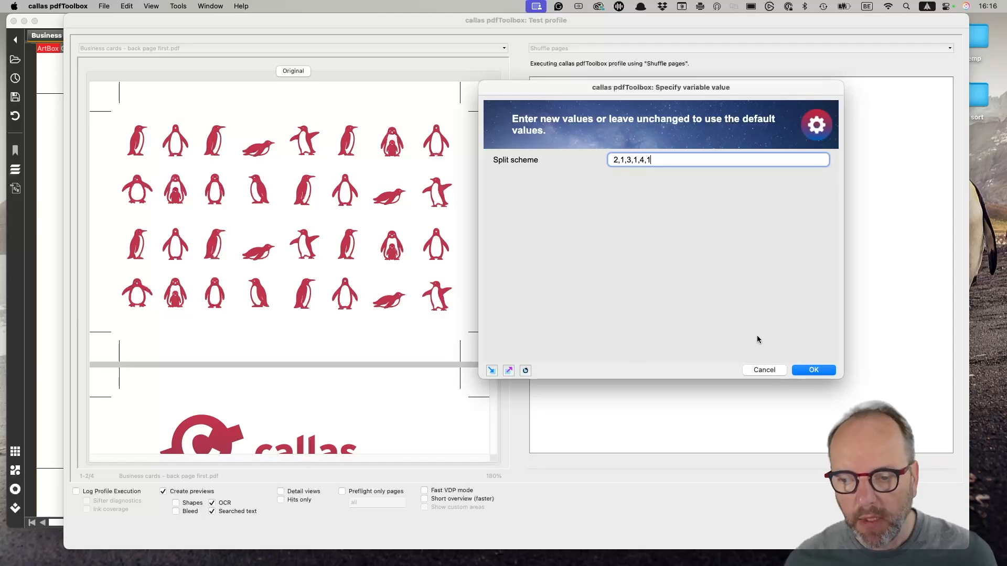
left_click(814, 370)
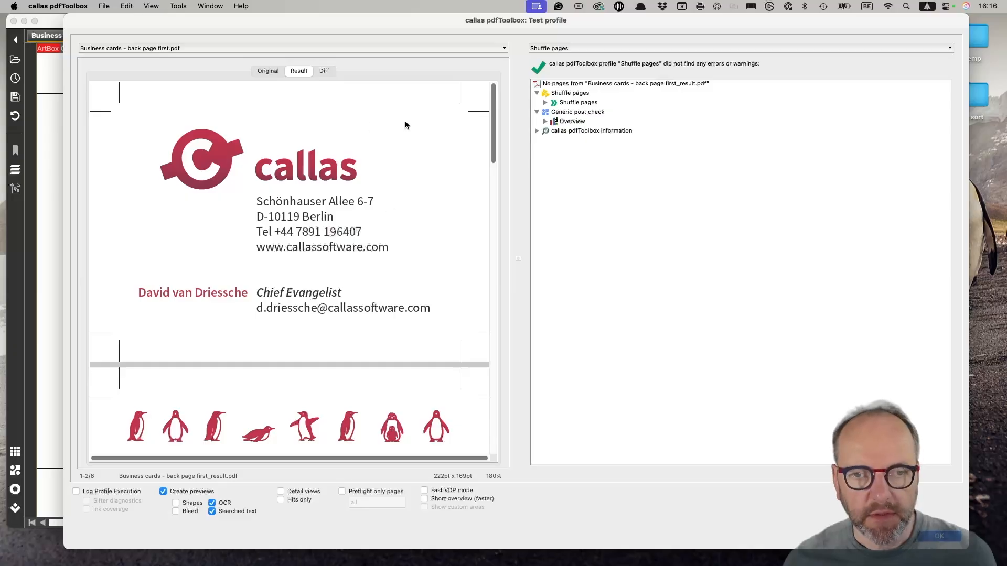
left_click_drag(493, 126, 477, 39)
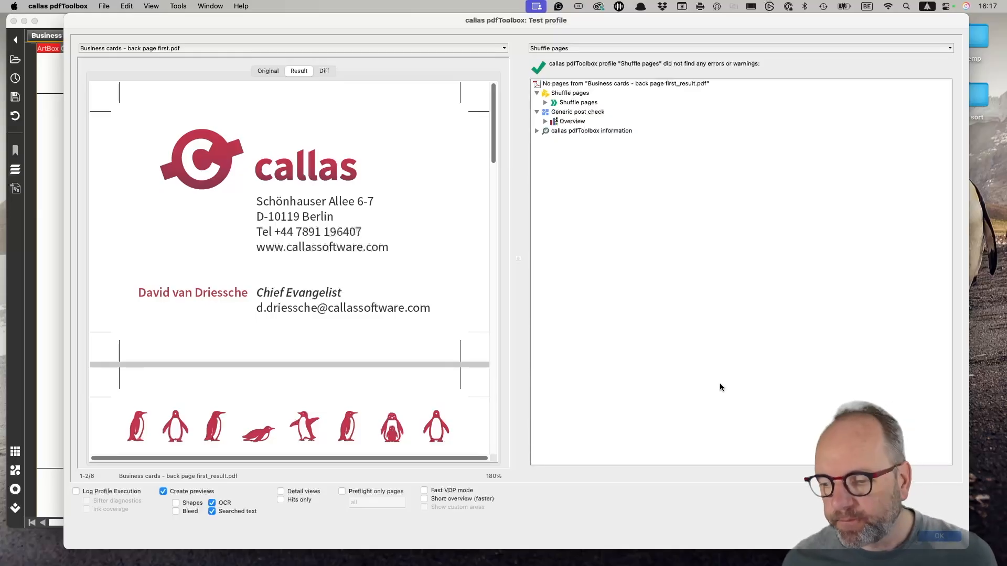
left_click(939, 536)
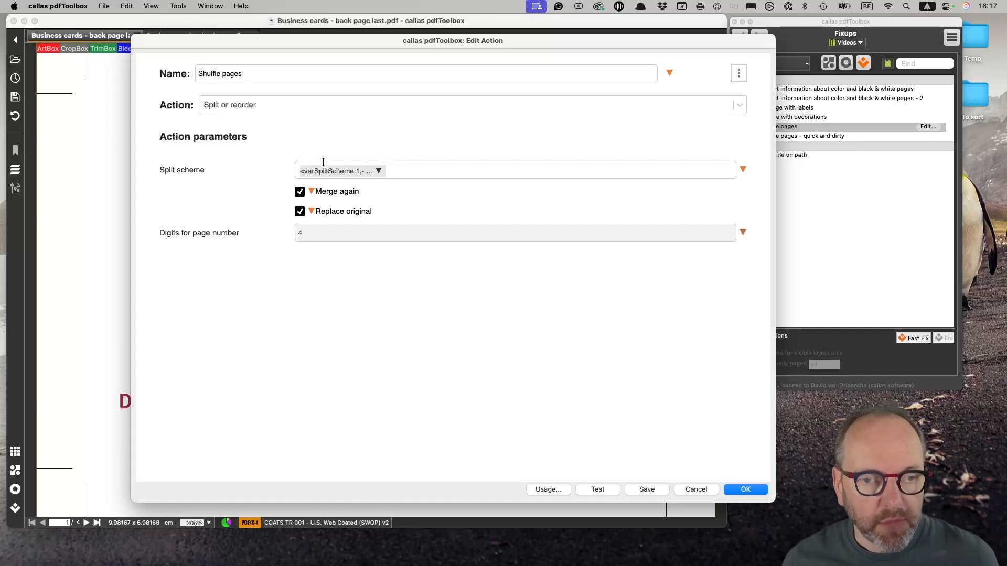
left_click(765, 489)
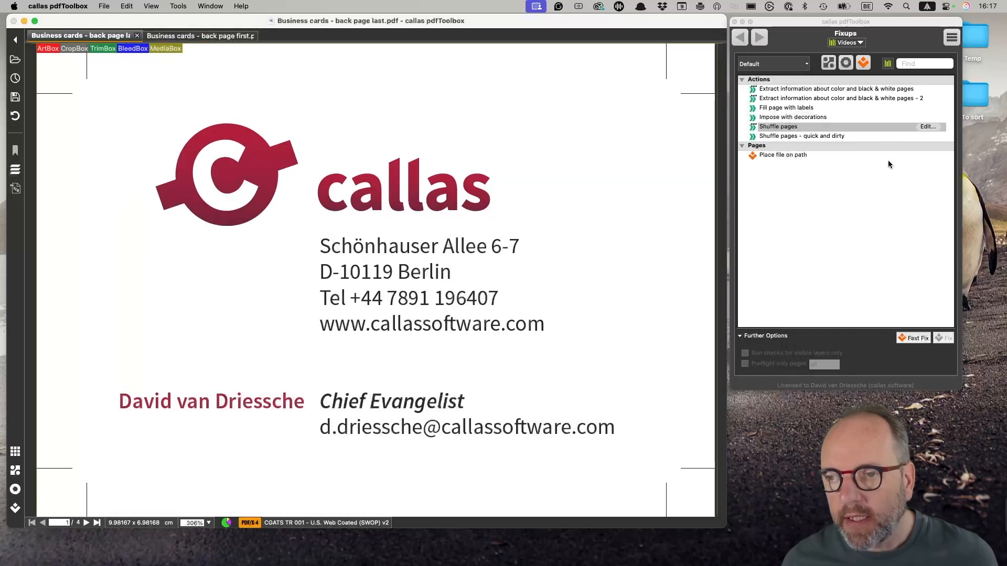
Step: Create a new process plan and name it "Shuffle pages"
left_click(829, 63)
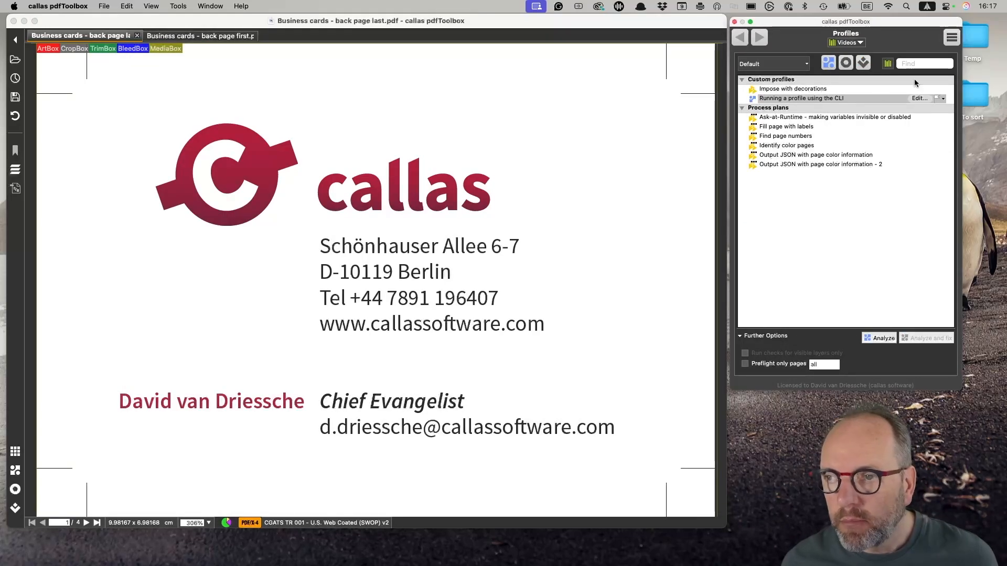
left_click(951, 37)
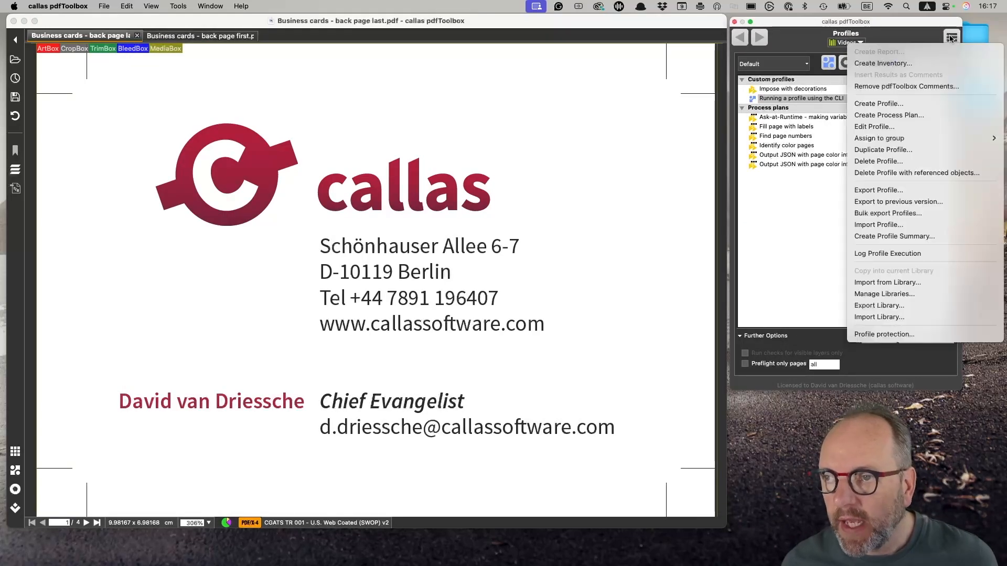
left_click(936, 116)
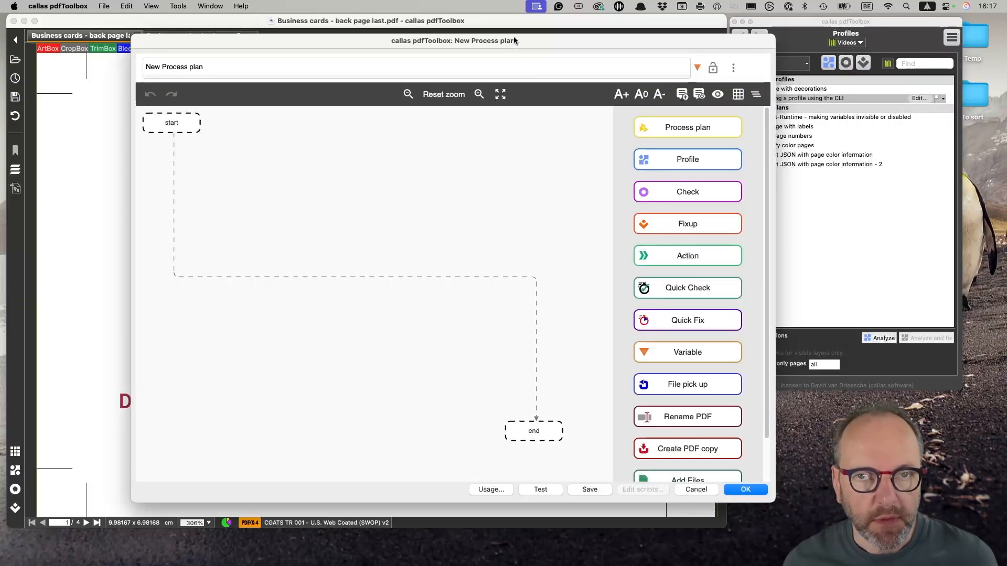
left_click_drag(514, 36, 474, 36)
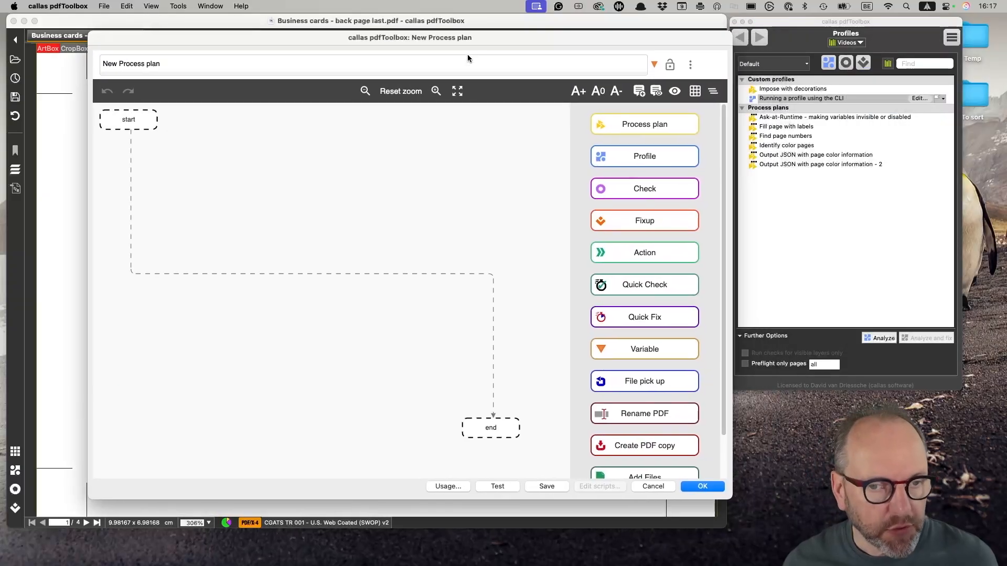
triple_click(212, 63)
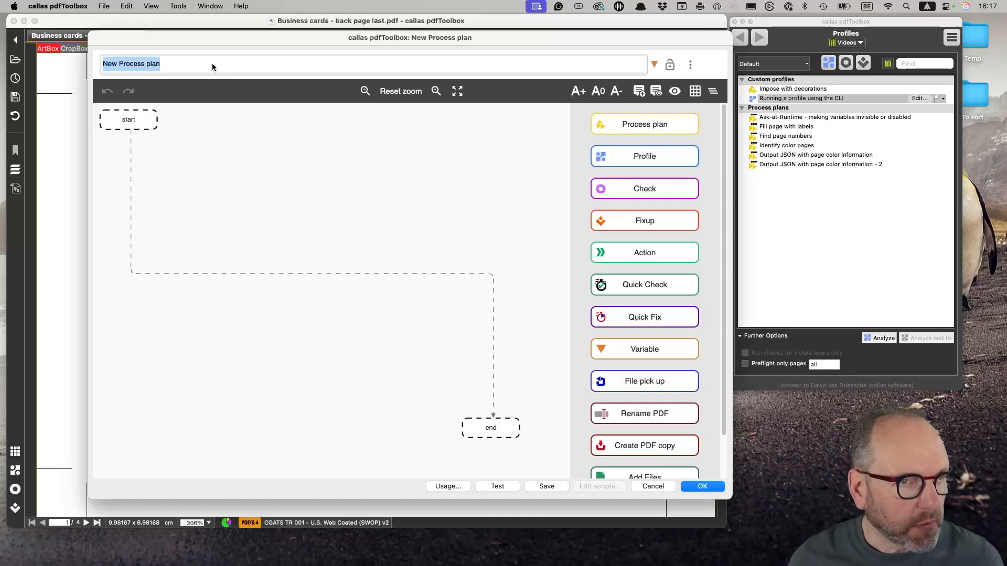
type("Shuffle pages")
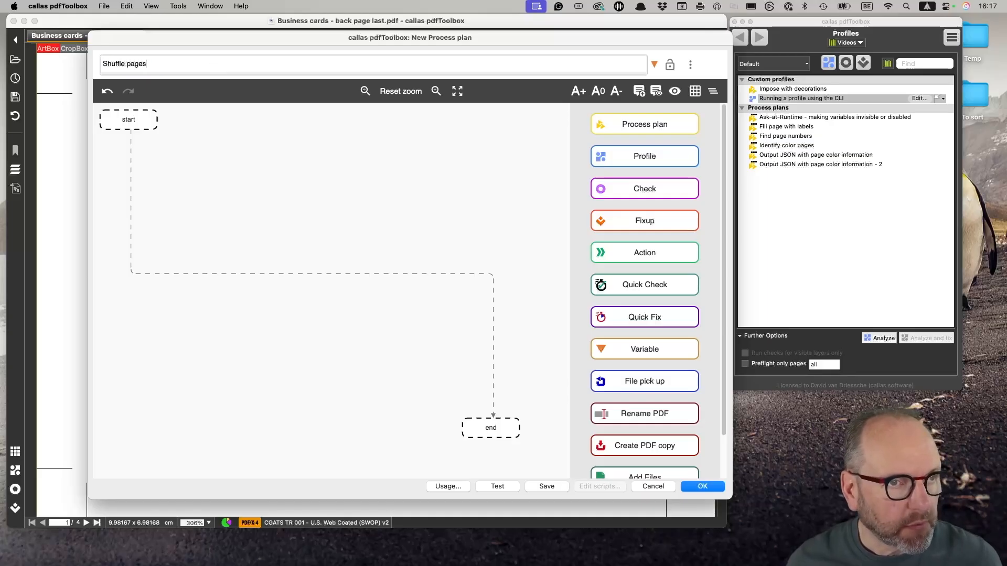
Step: Add an action step running "Shuffle pages" between start and end, and arrange all three nodes in a vertical line
left_click_drag(652, 254, 281, 273)
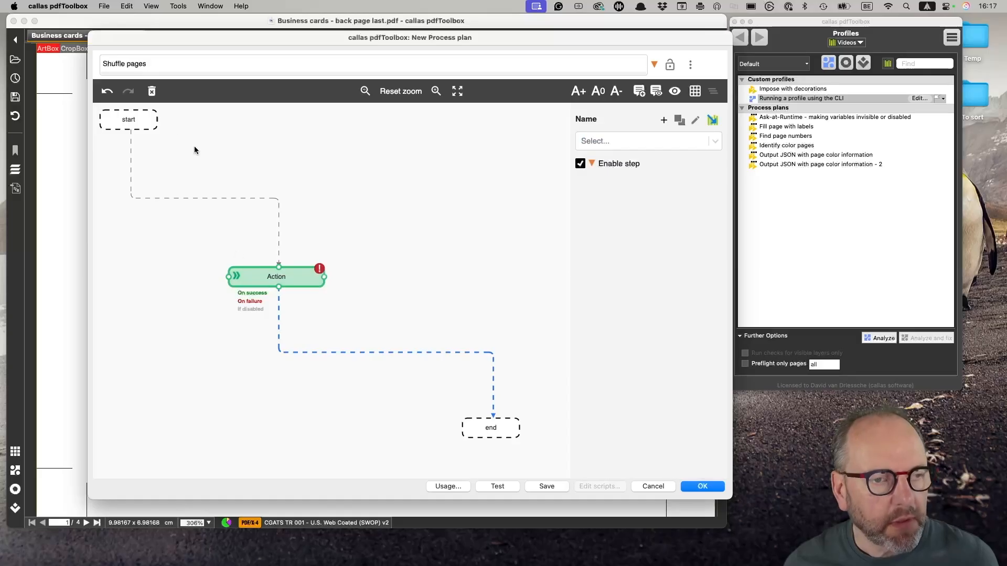
left_click_drag(128, 119, 277, 144)
left_click_drag(305, 290, 290, 212)
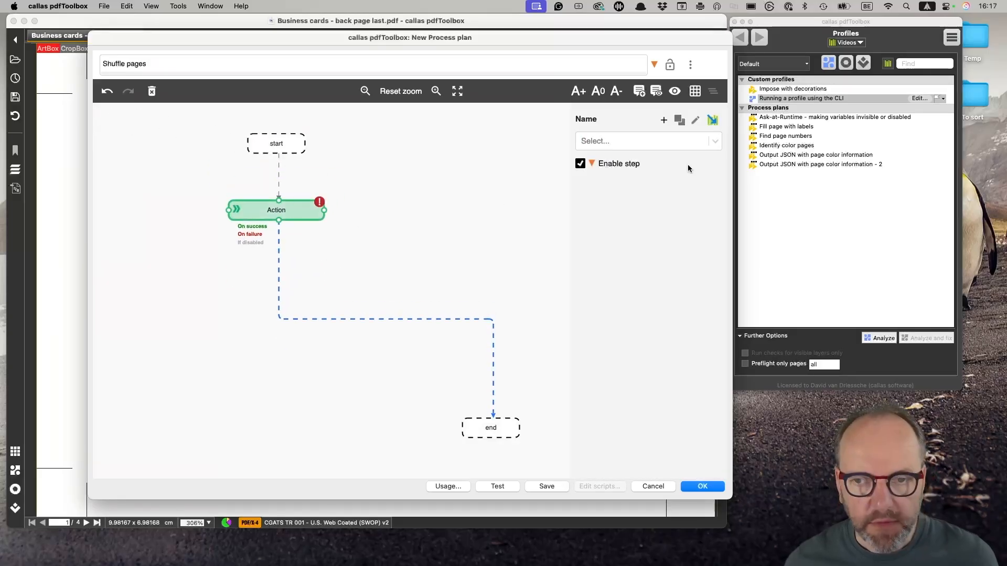
left_click(666, 138)
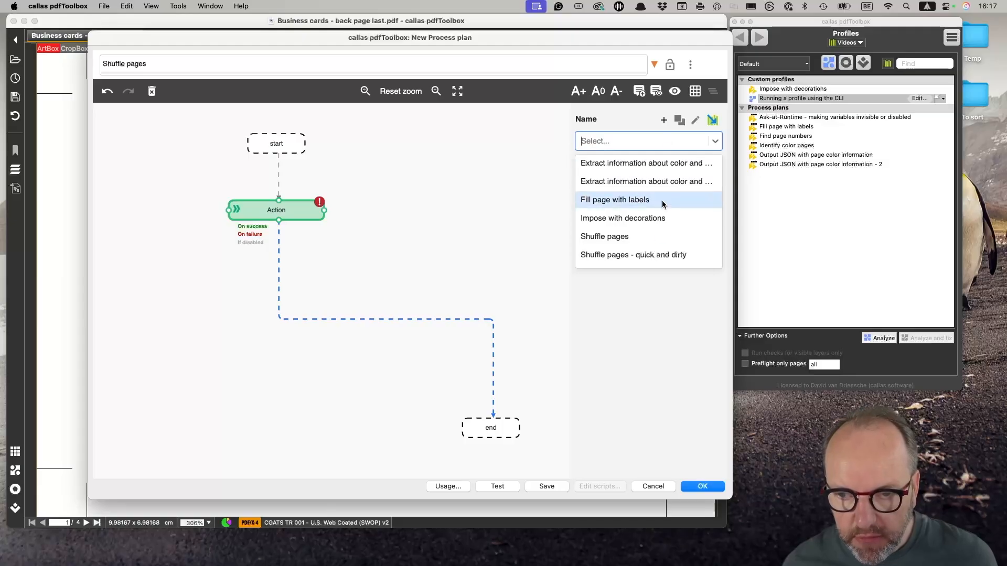
left_click(653, 240)
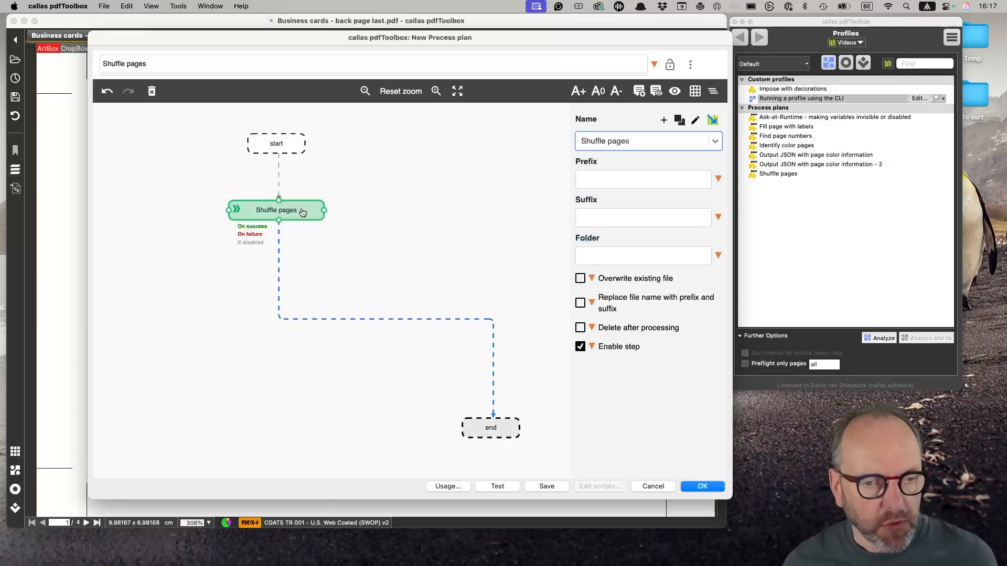
left_click_drag(501, 430, 272, 399)
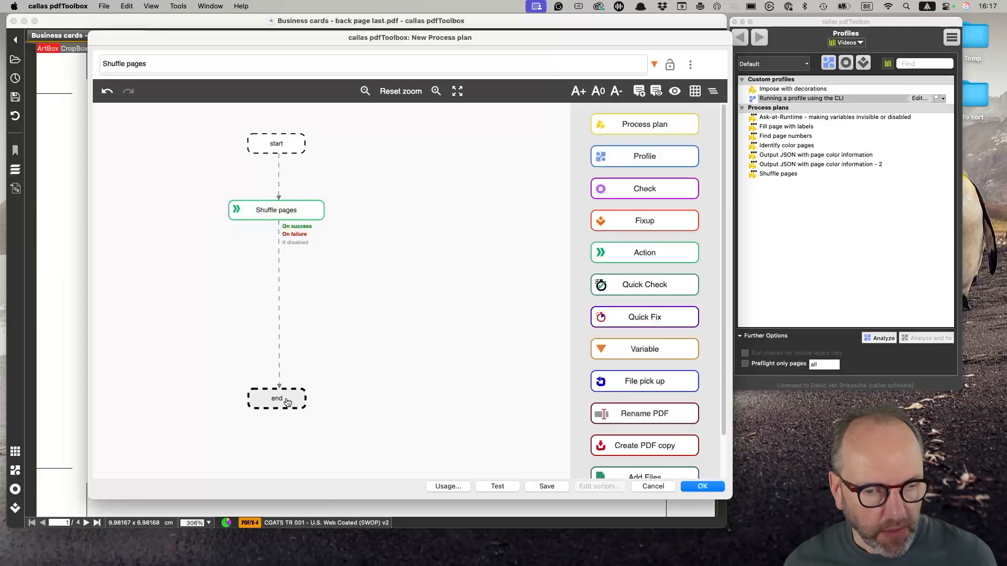
Step: Move the Shuffle pages step down and add a variable step between it and the start node
left_click_drag(288, 212, 293, 292)
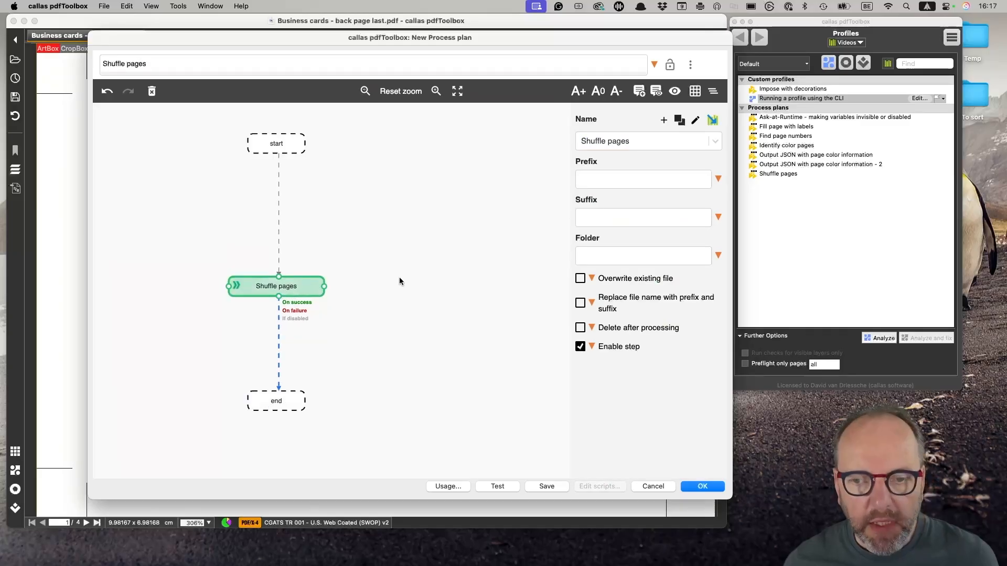
left_click(349, 208)
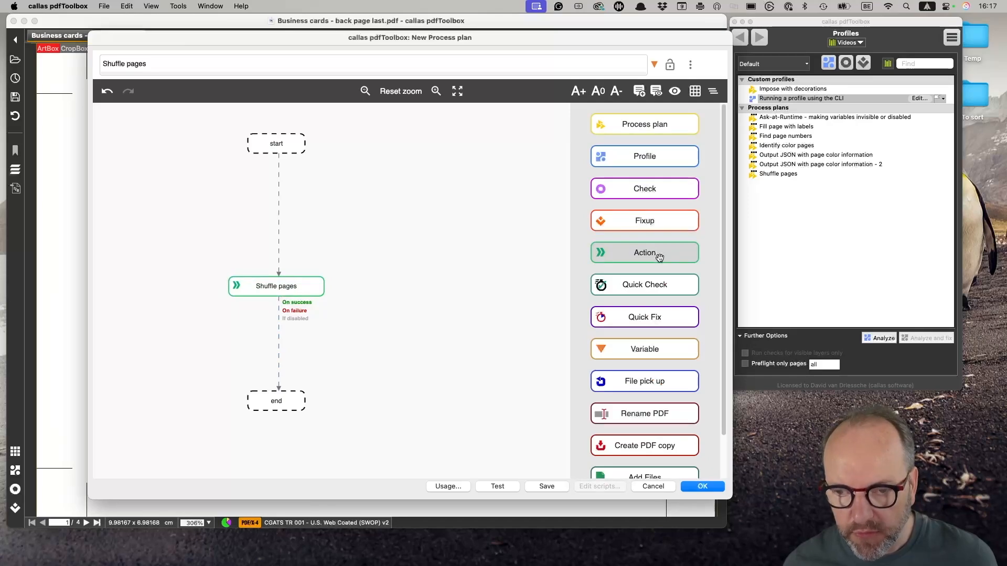
left_click_drag(656, 347, 283, 218)
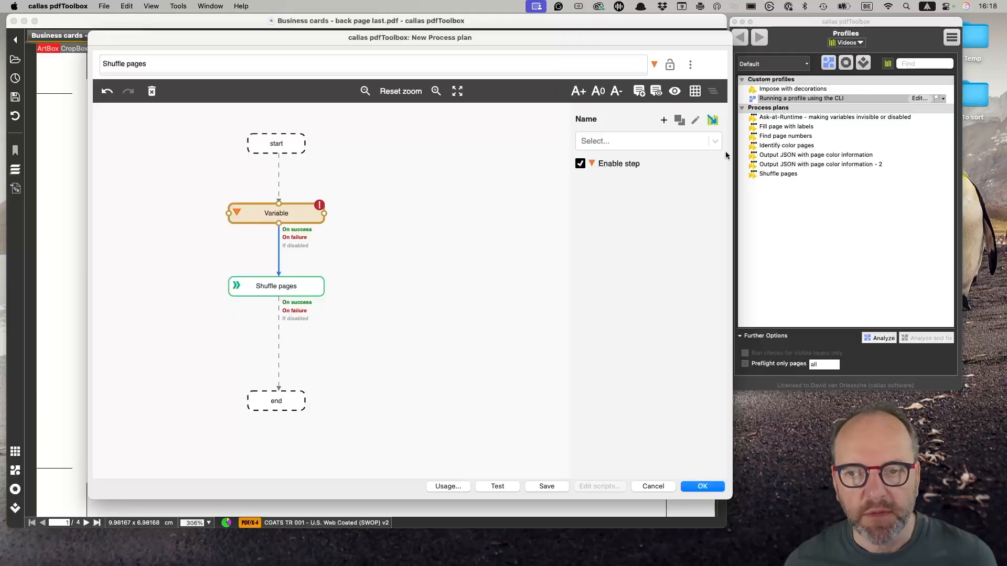
Step: Create a new script-type variable for the variable step with the key "scriptInitializeShufflePages"
left_click(664, 120)
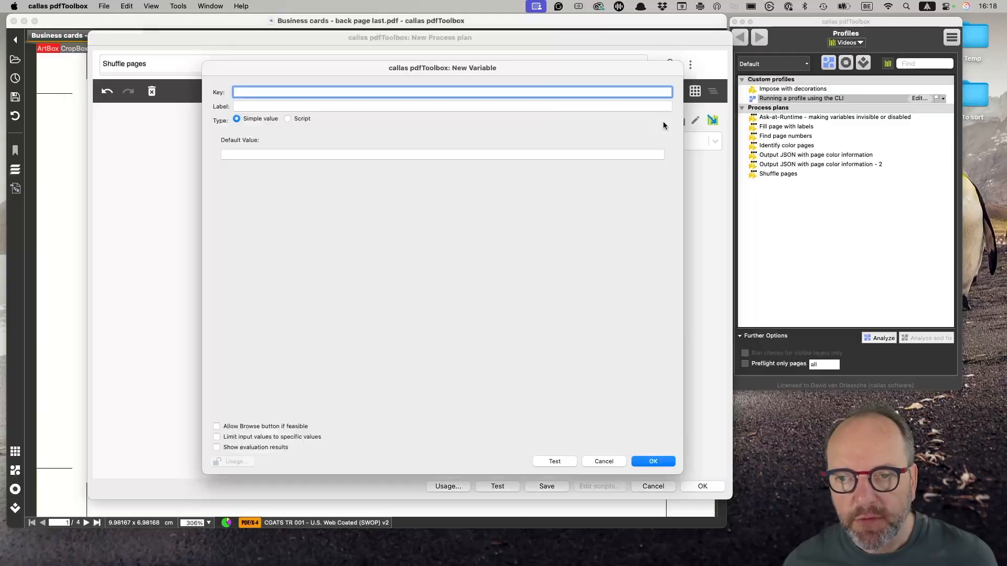
left_click(287, 118)
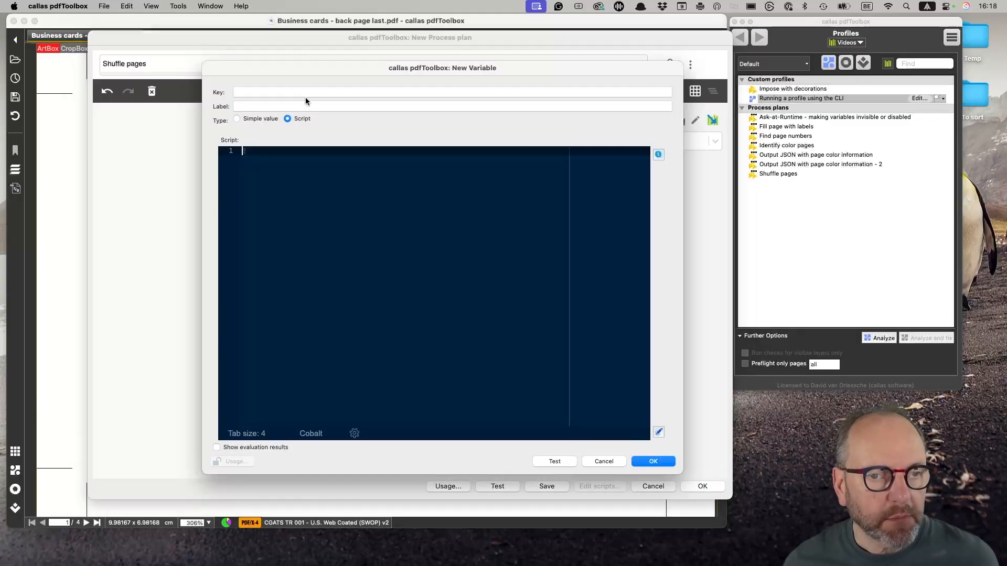
left_click(306, 92)
type("script")
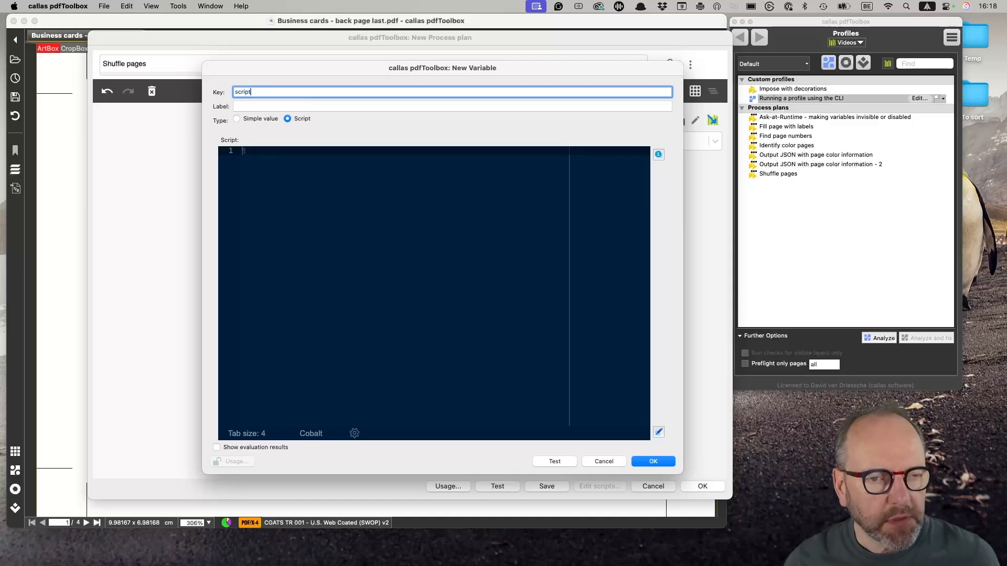
type("In")
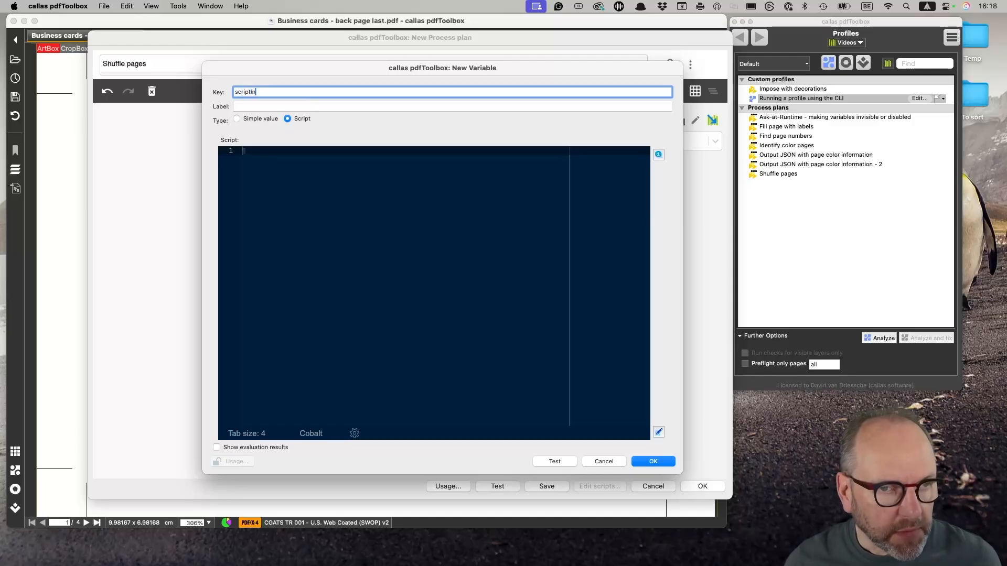
type("itialize")
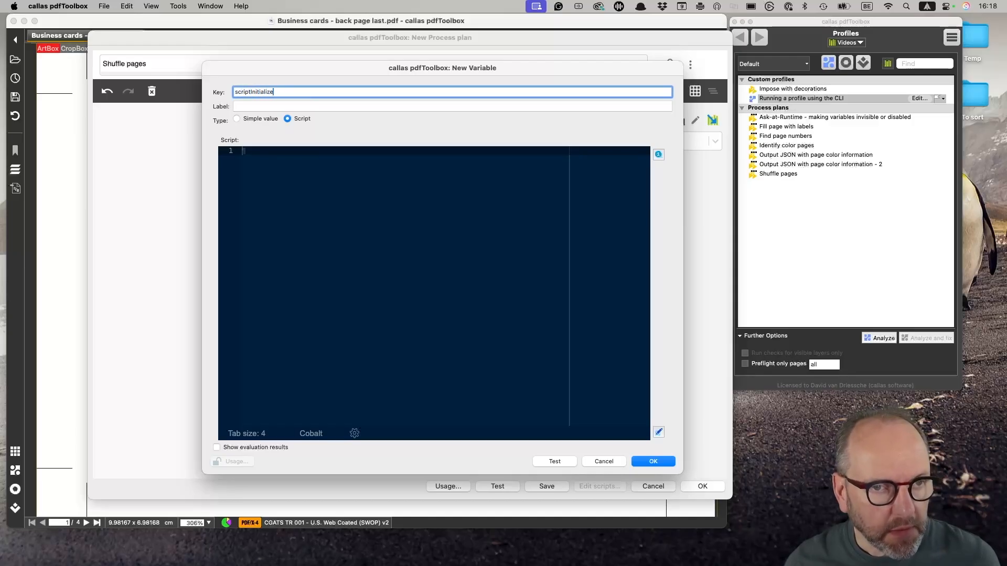
type("ShufflePages")
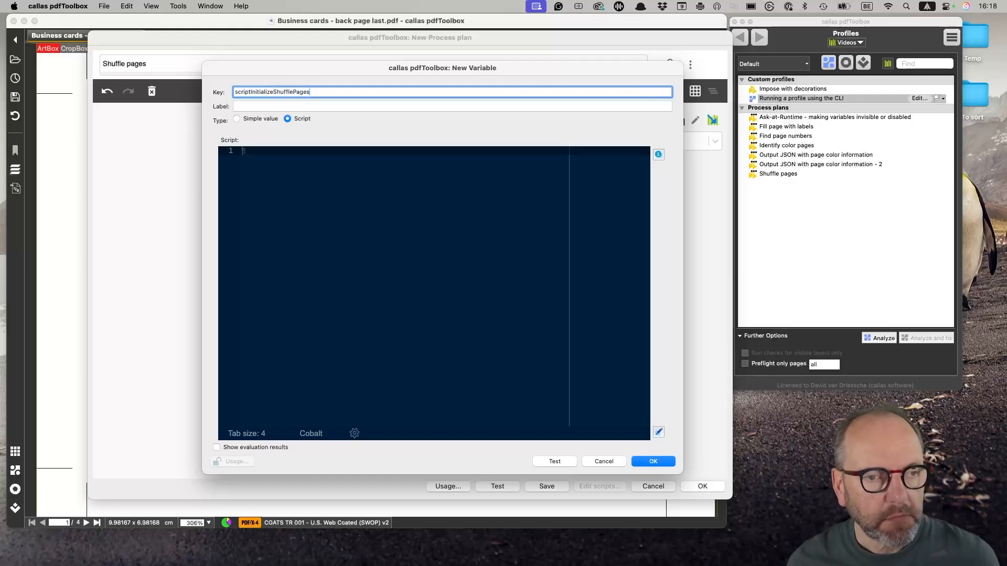
left_click(259, 107)
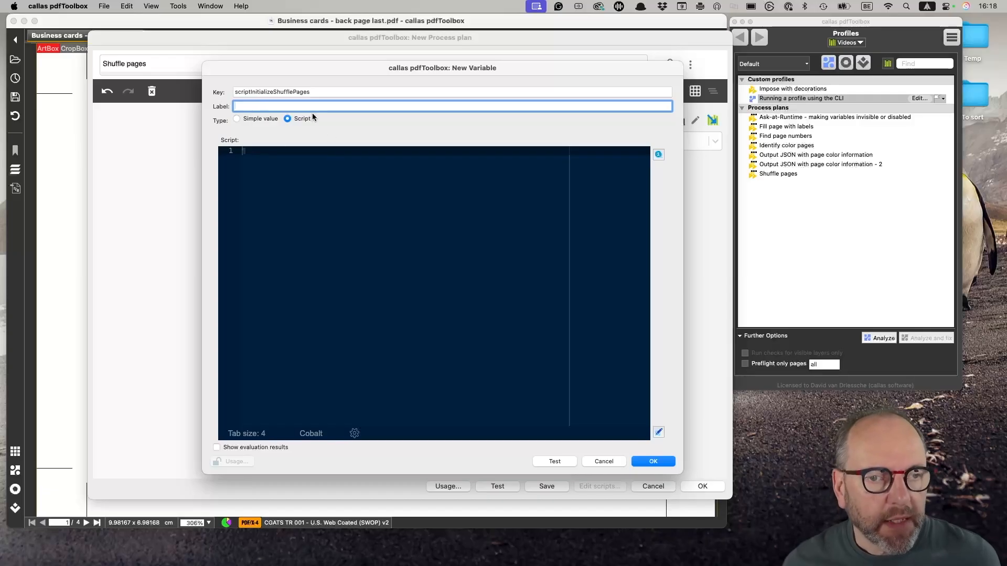
Step: Leave four blank lines at the start of the script and insert the existing variable app.vars.varSplitScheme on line 5
left_click(321, 182)
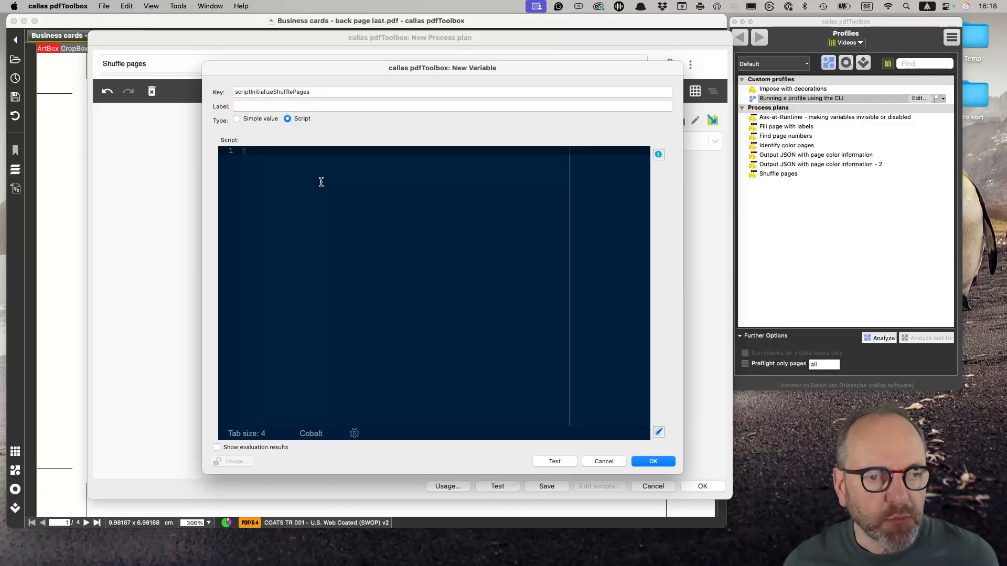
key("Return")
key("Return")
key("Return")
key("Return")
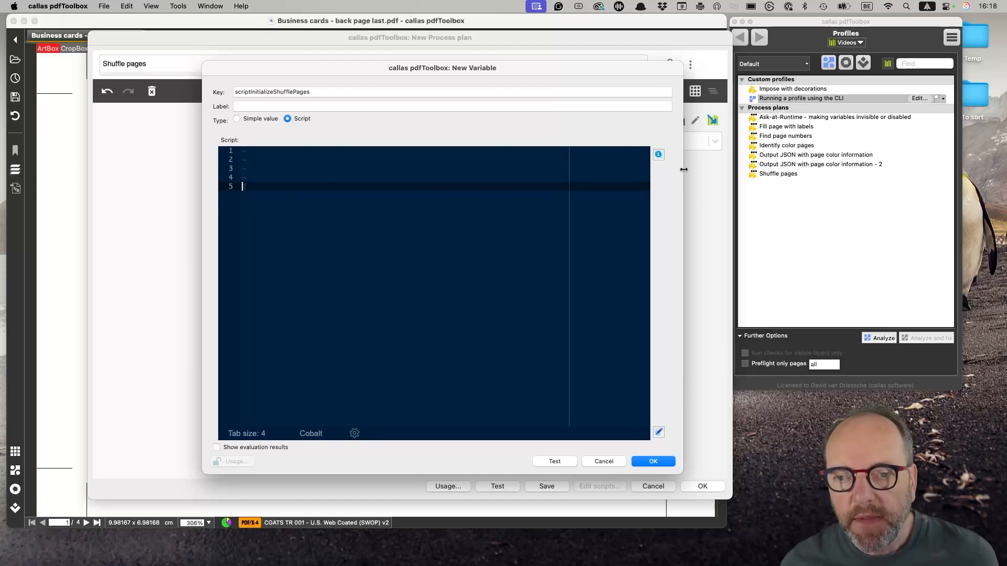
left_click(658, 155)
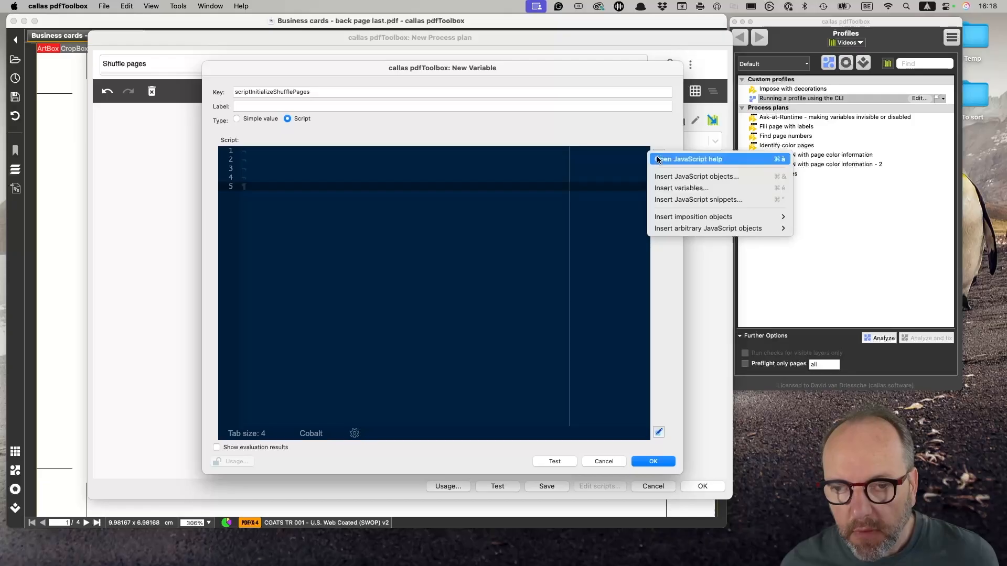
left_click(674, 189)
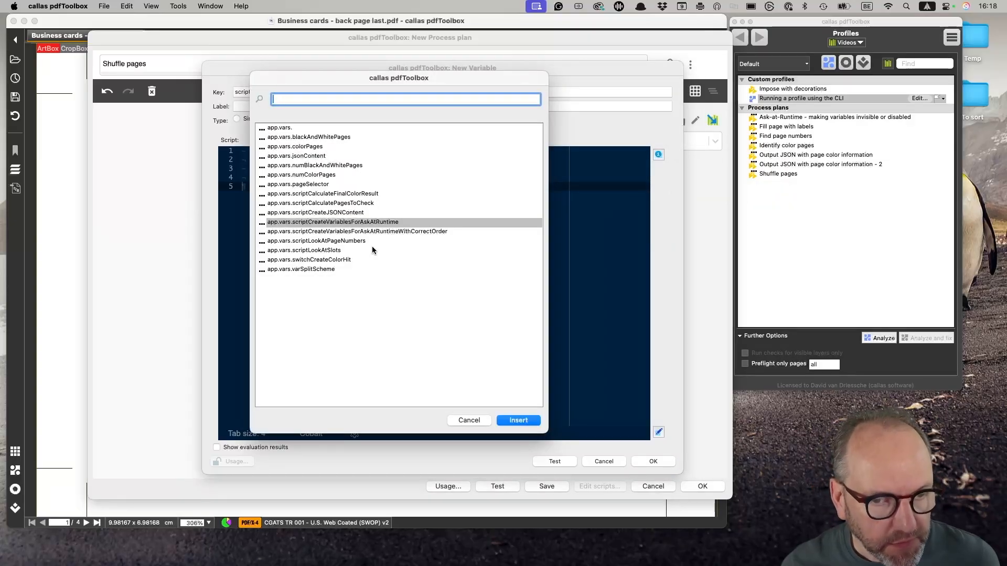
left_click(335, 269)
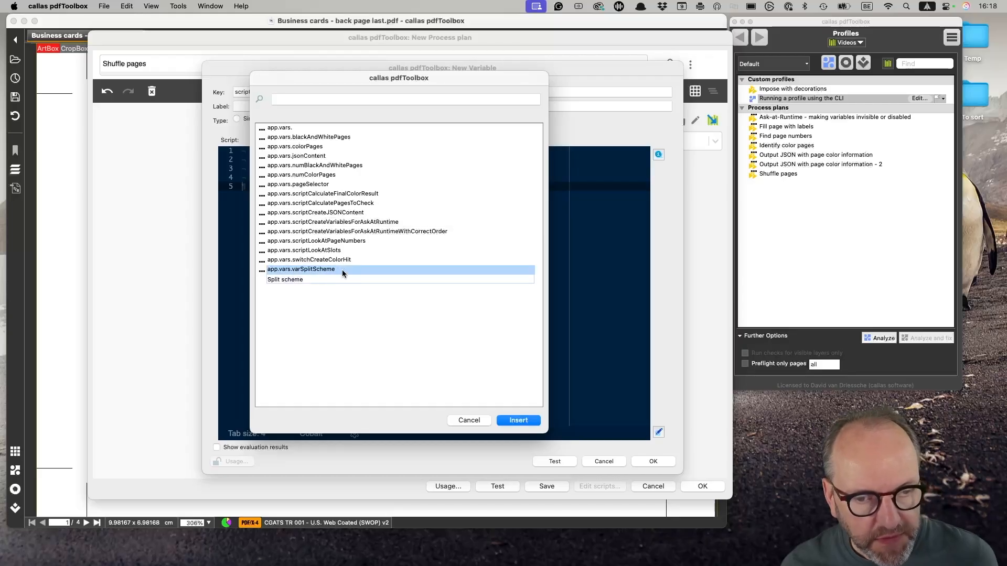
left_click(519, 420)
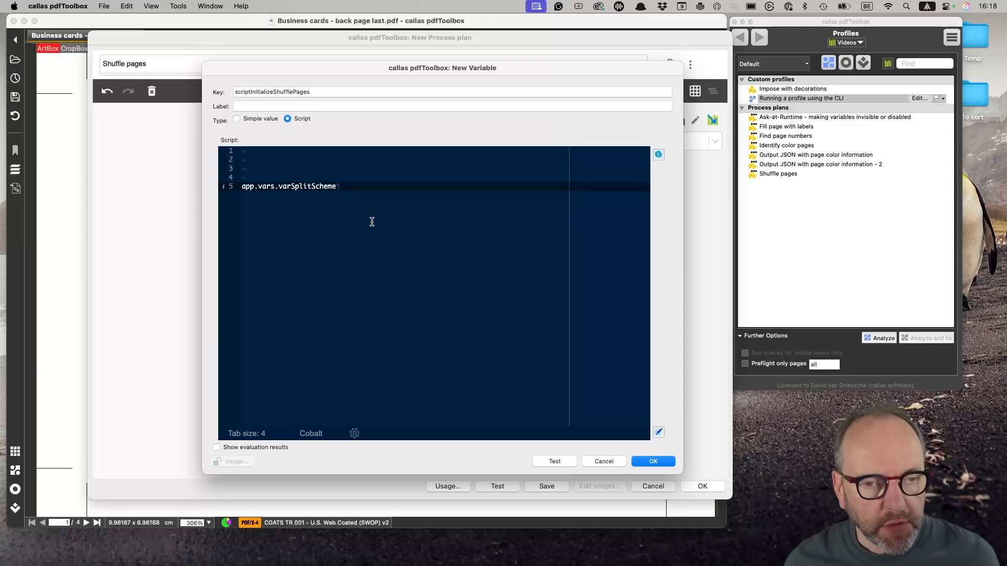
Step: Complete the script line as app.vars.varSplitScheme = "1,2"; without a space after the comma, and save the variable
type("= \"")
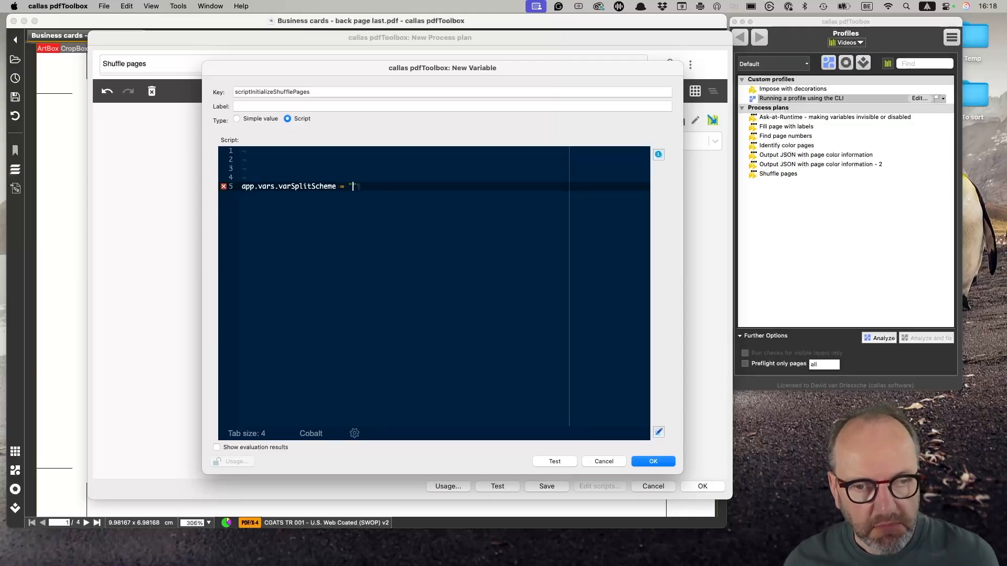
type("1, ")
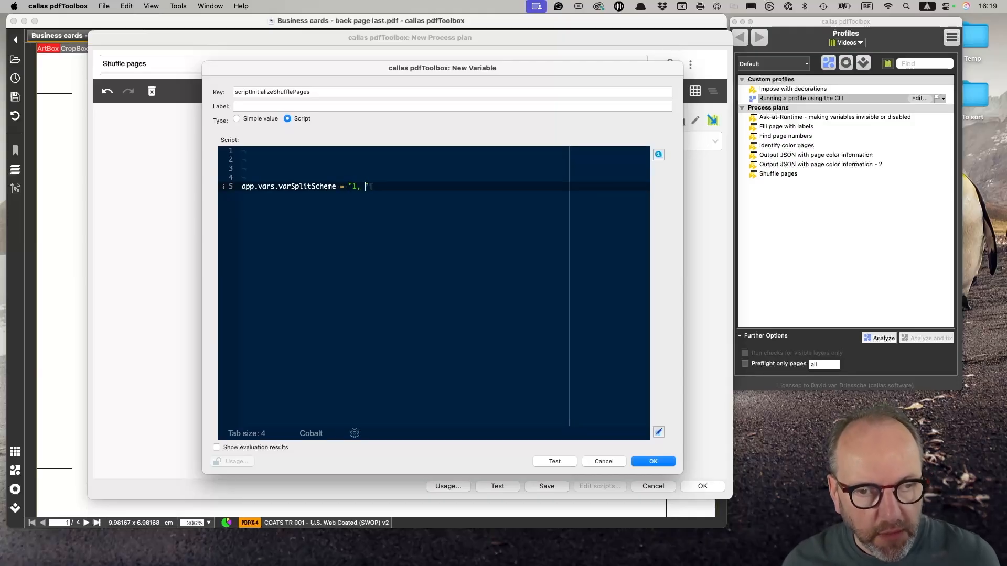
type("2\"")
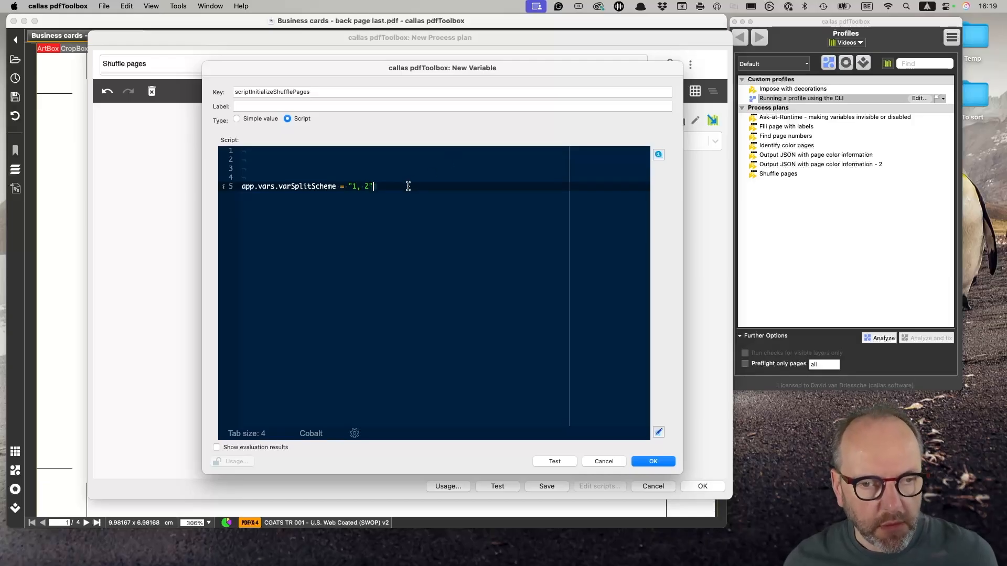
type(";")
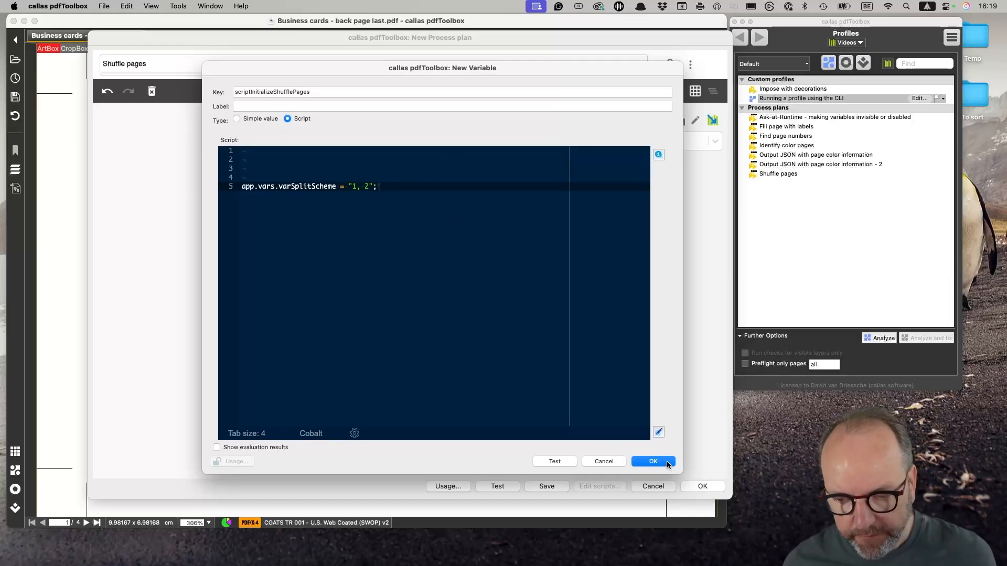
left_click(361, 186)
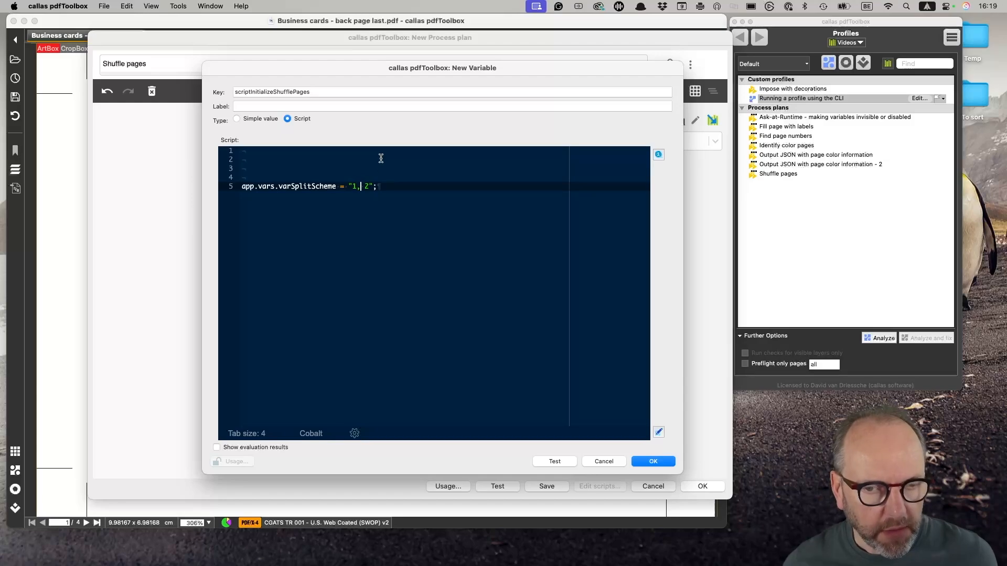
left_click(654, 461)
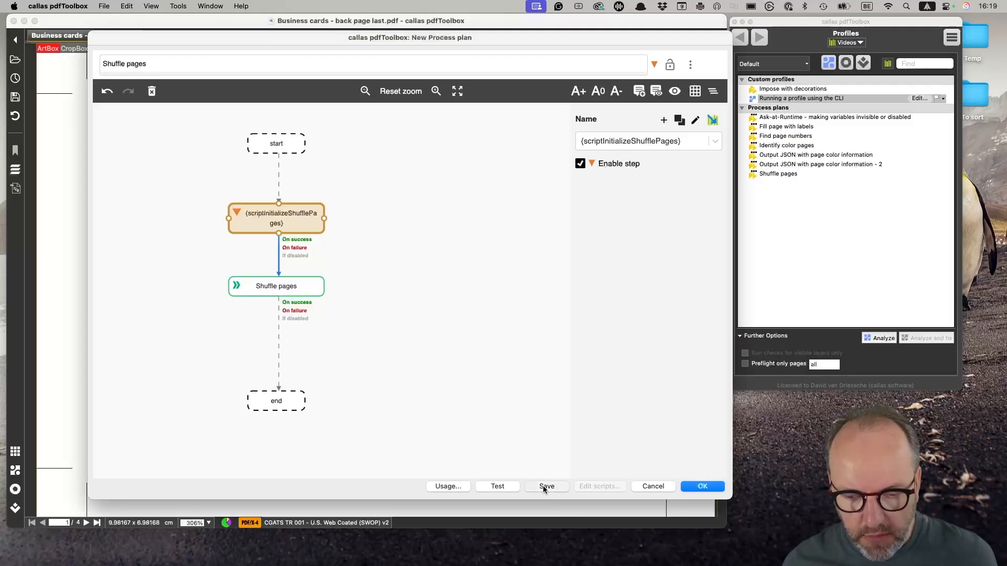
Step: Test the process plan on the business cards document, inspect the resulting pages, and close the test
left_click(496, 487)
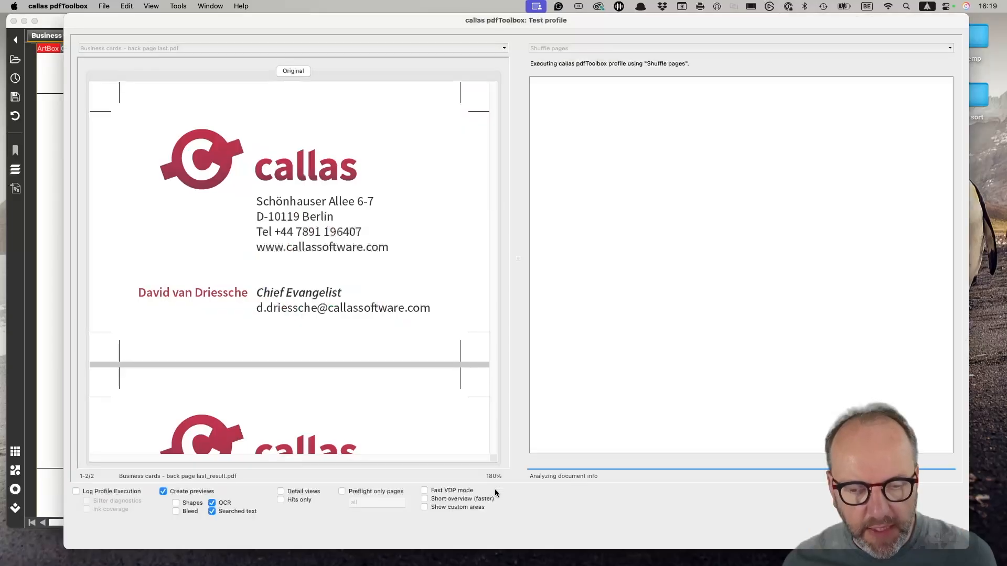
left_click_drag(490, 140, 501, 325)
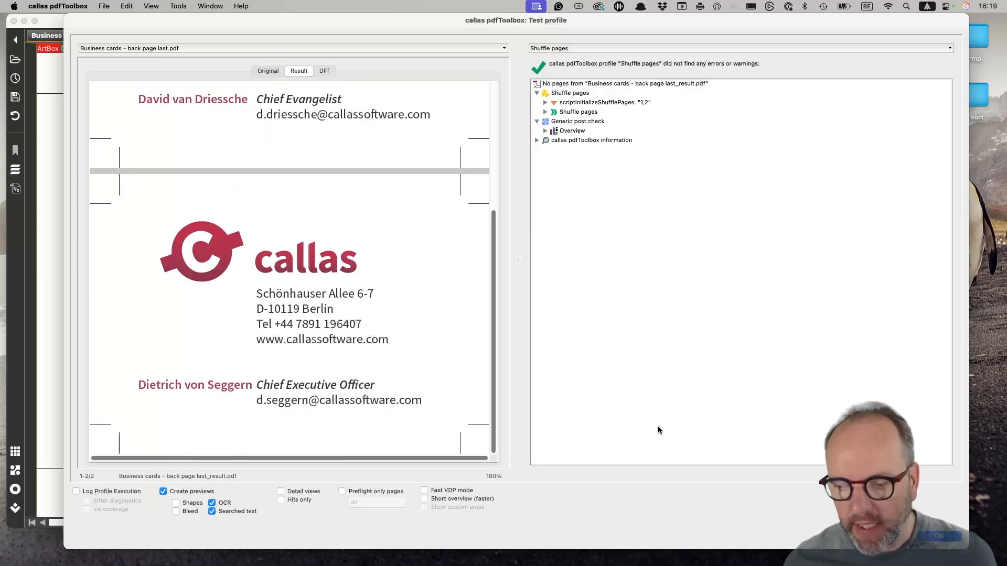
left_click(939, 536)
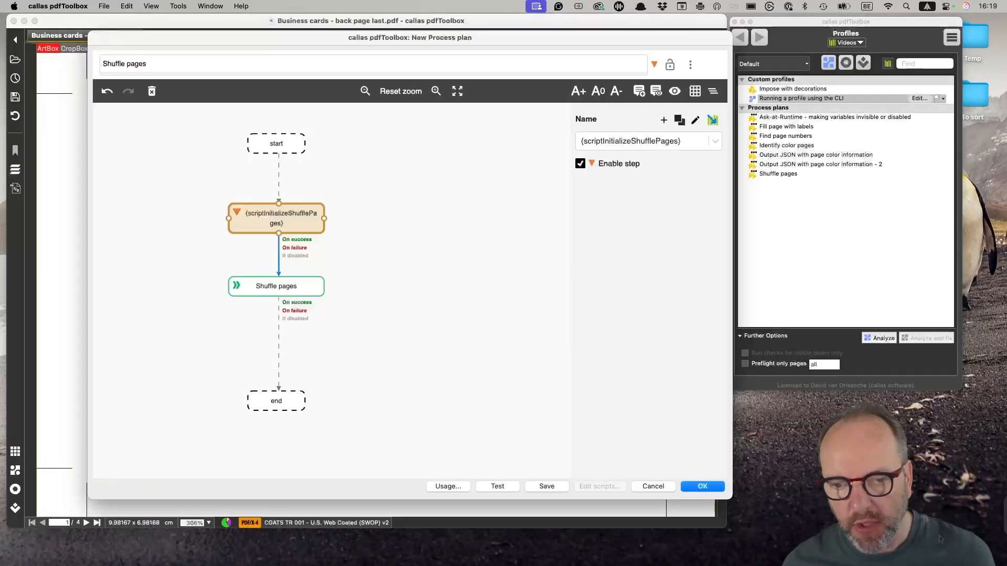
Step: Review the split scheme assignment in the scriptInitializeShufflePages variable's script and close it
double_click(315, 216)
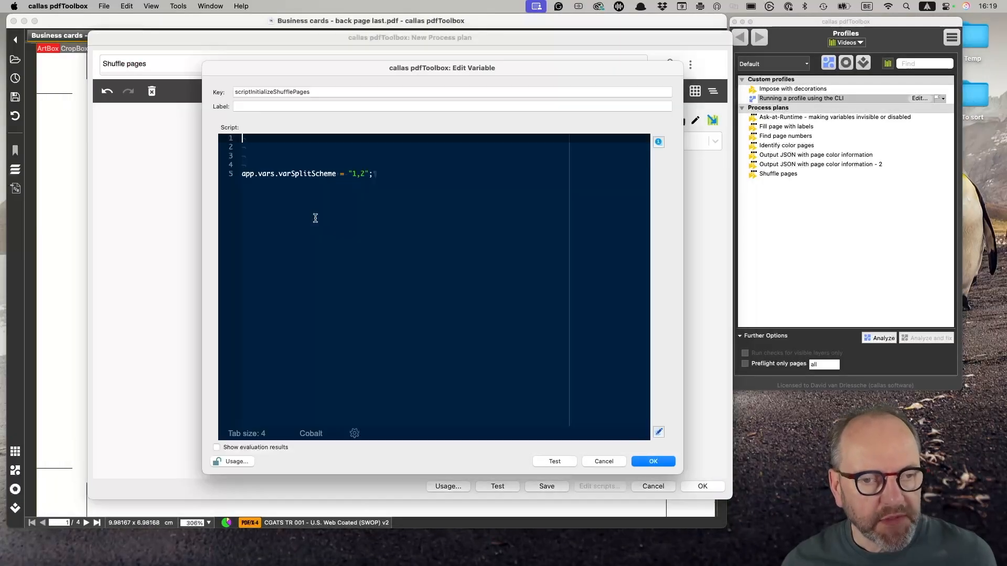
double_click(334, 174)
left_click(656, 462)
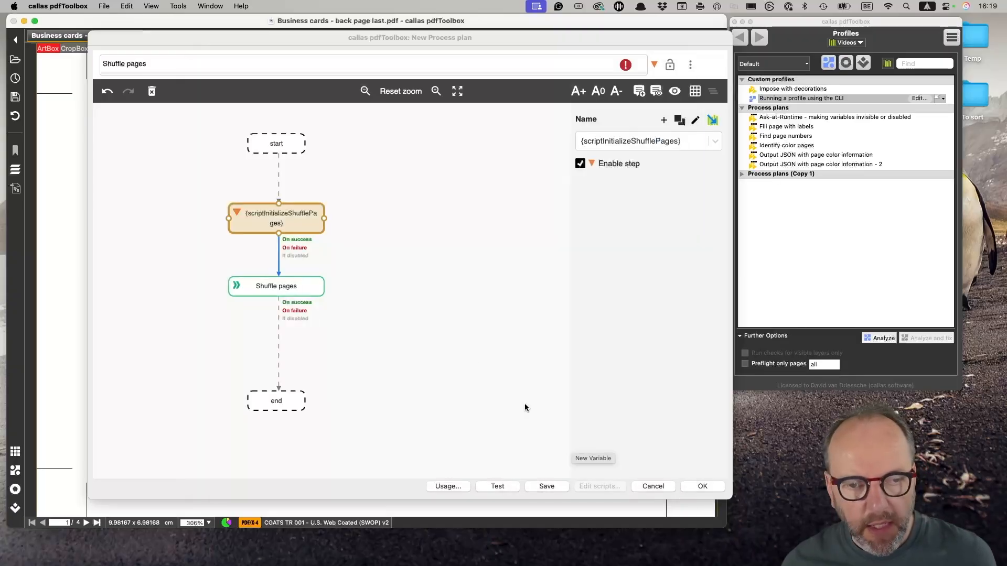
Step: Check the parameters of the Shuffle pages action, and move the end node slightly closer to that step
left_click(280, 288)
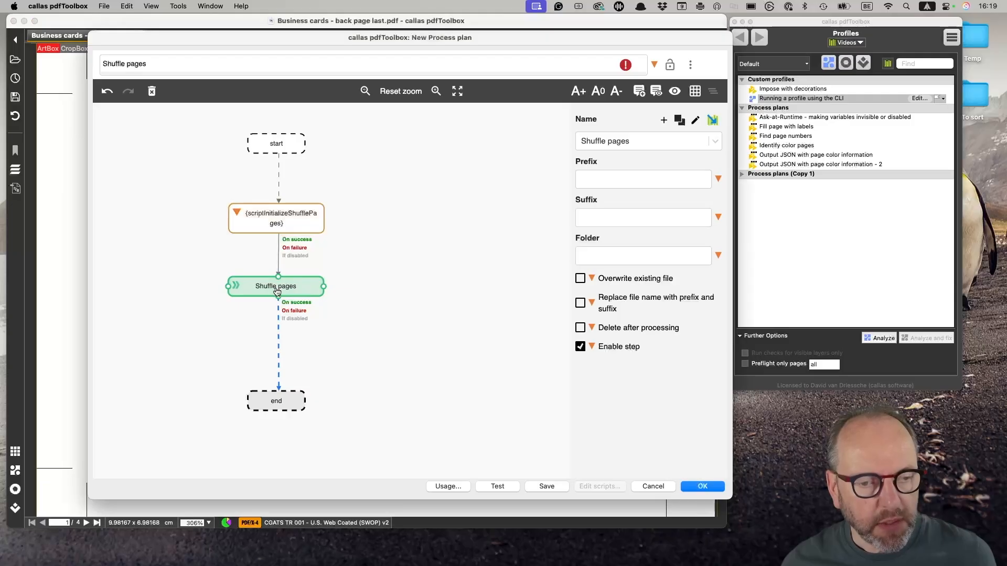
left_click_drag(279, 291, 281, 294)
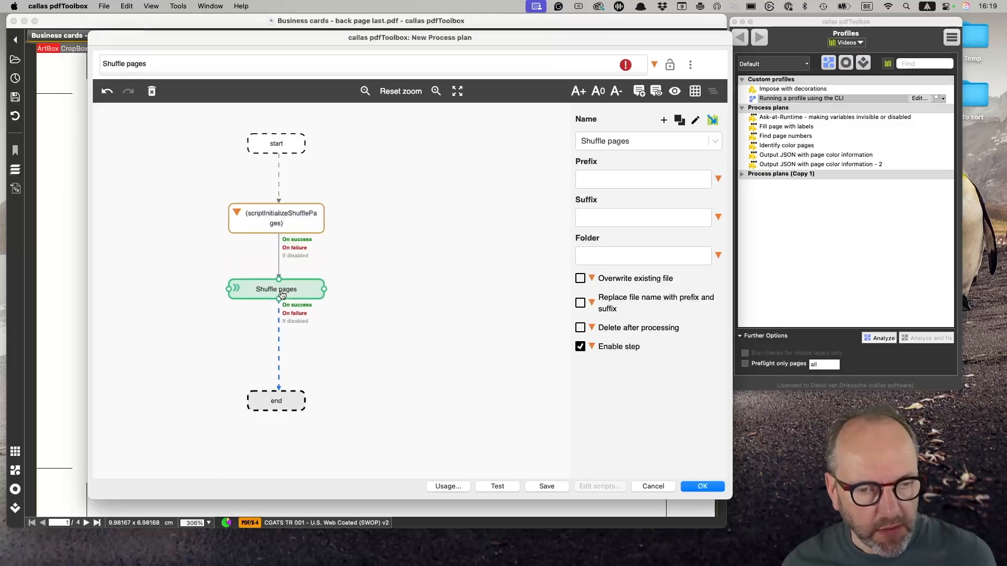
left_click(695, 121)
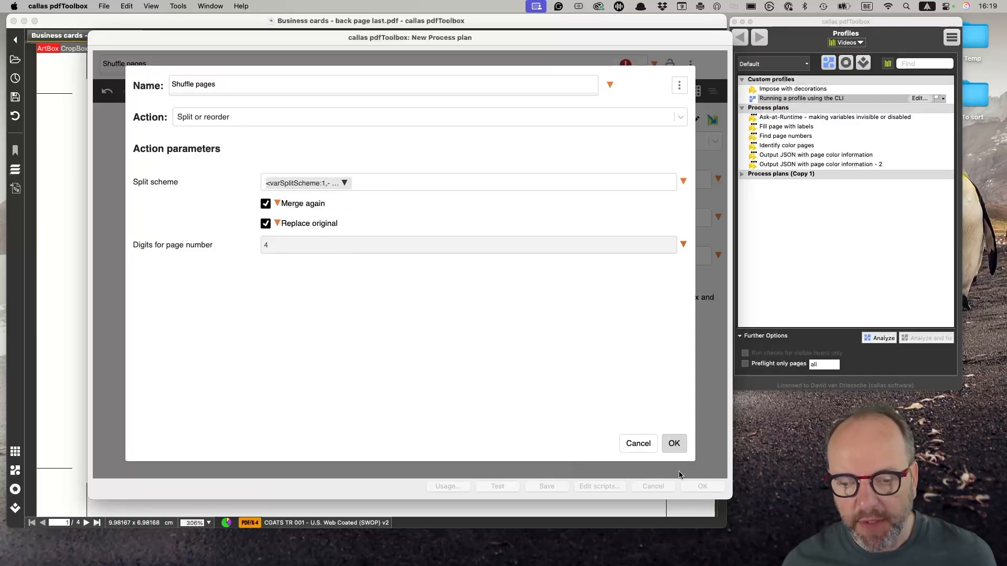
left_click(673, 444)
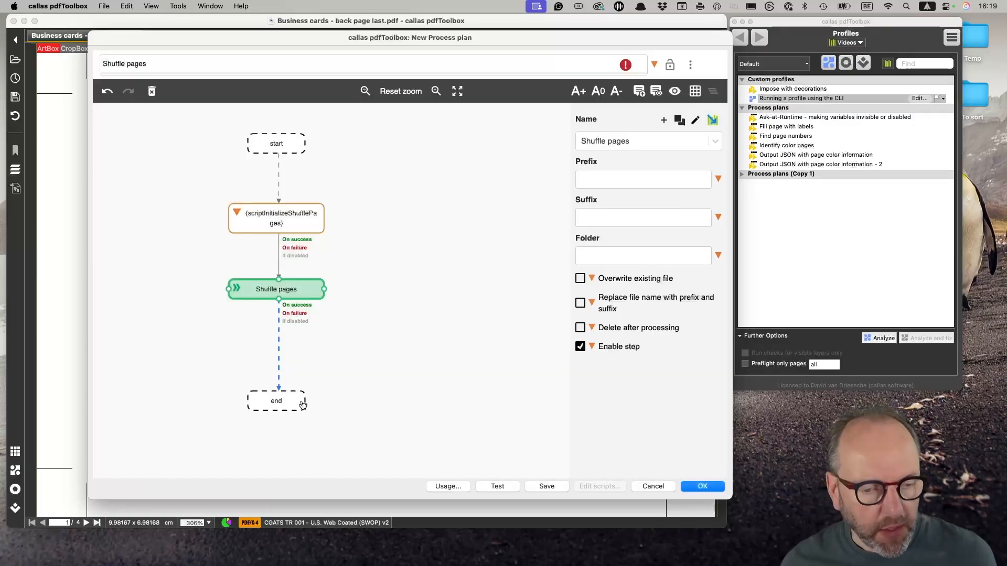
left_click_drag(296, 395, 296, 381)
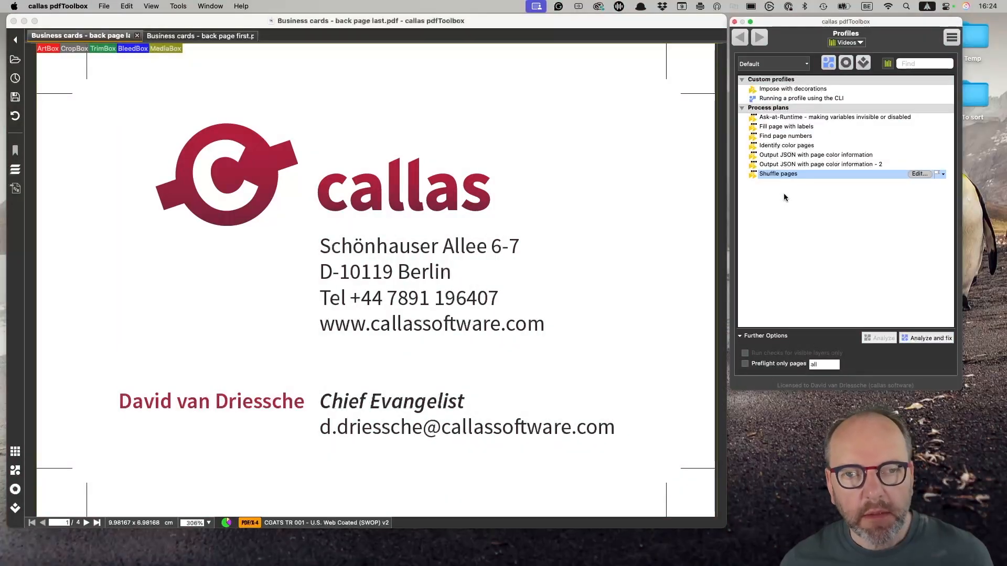
Step: Open the Shuffle pages process plan for editing and open the script of its scriptInitializeShufflePages variable
left_click(920, 174)
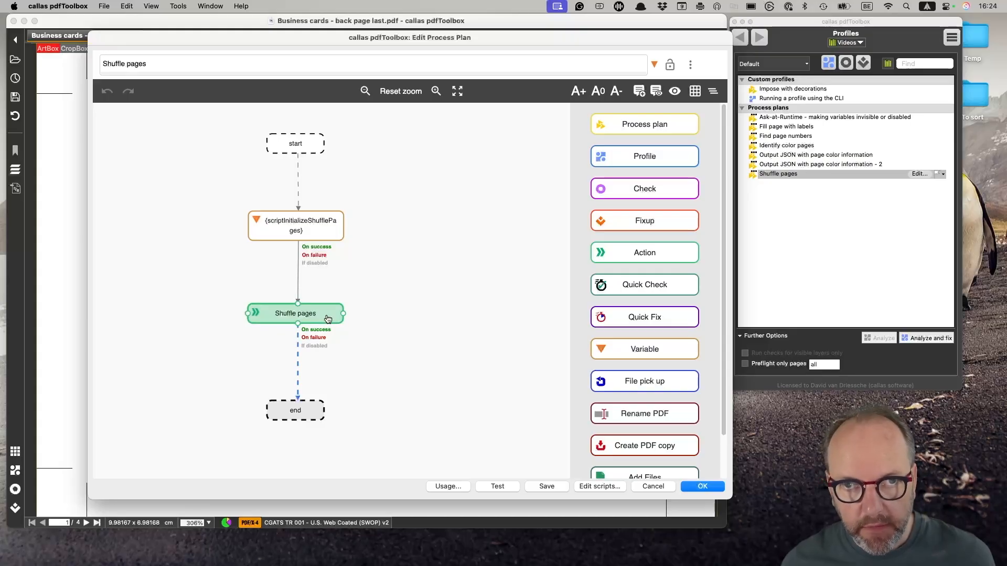
double_click(316, 231)
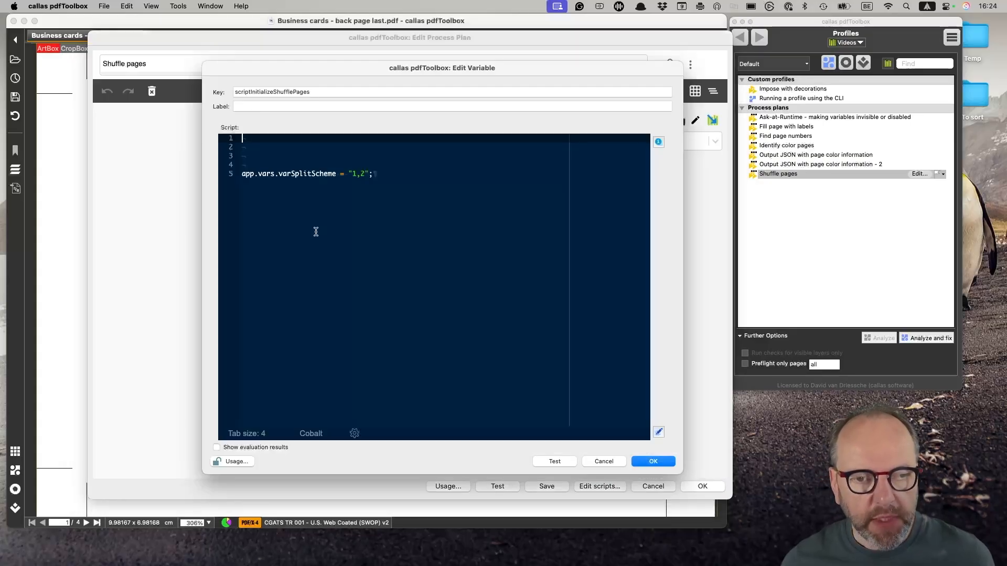
key("super+Tab")
left_click(378, 178)
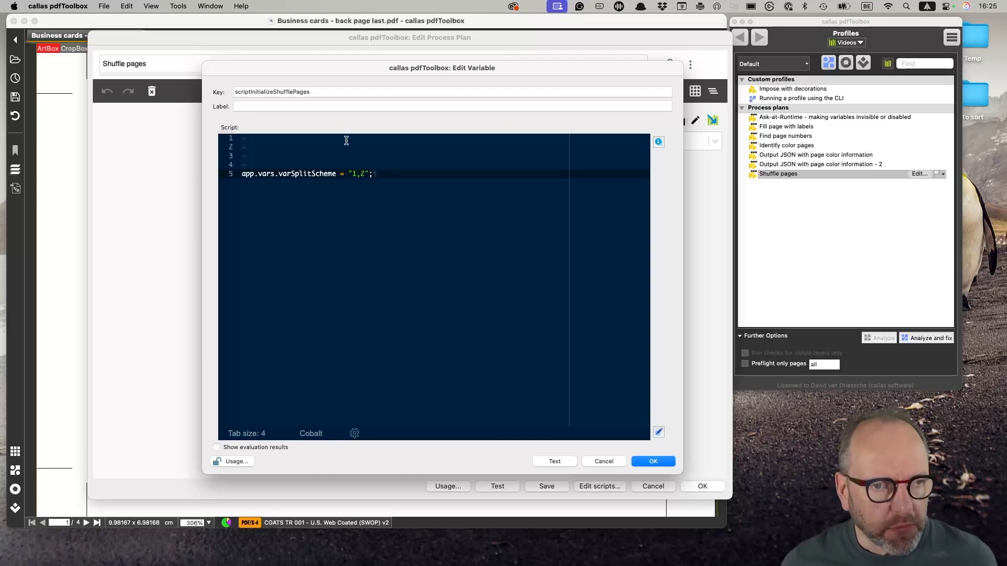
Step: Insert the JavaScript object app.requires("key",value,"label",[<value_list>]) on the first line of the script
left_click(347, 140)
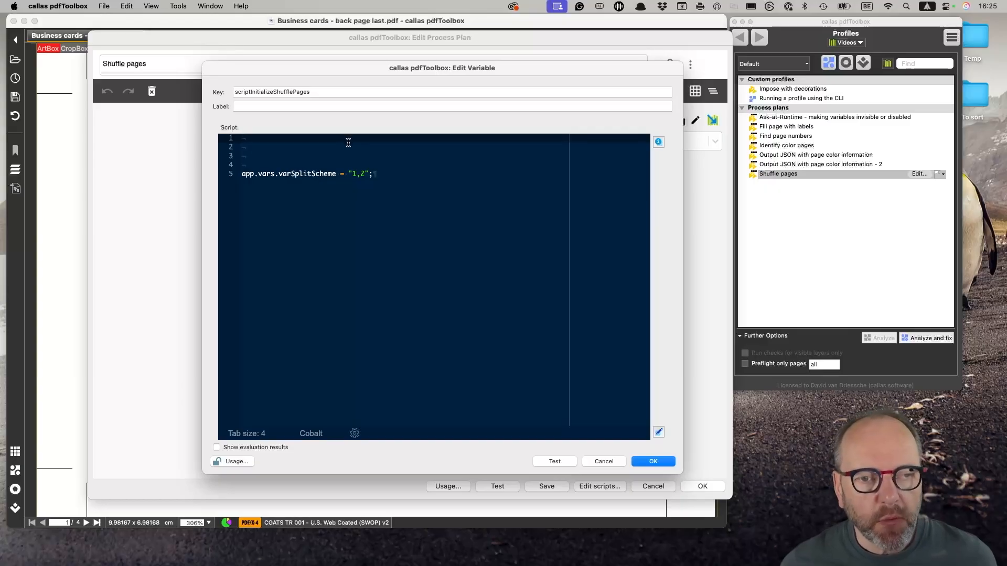
left_click(659, 142)
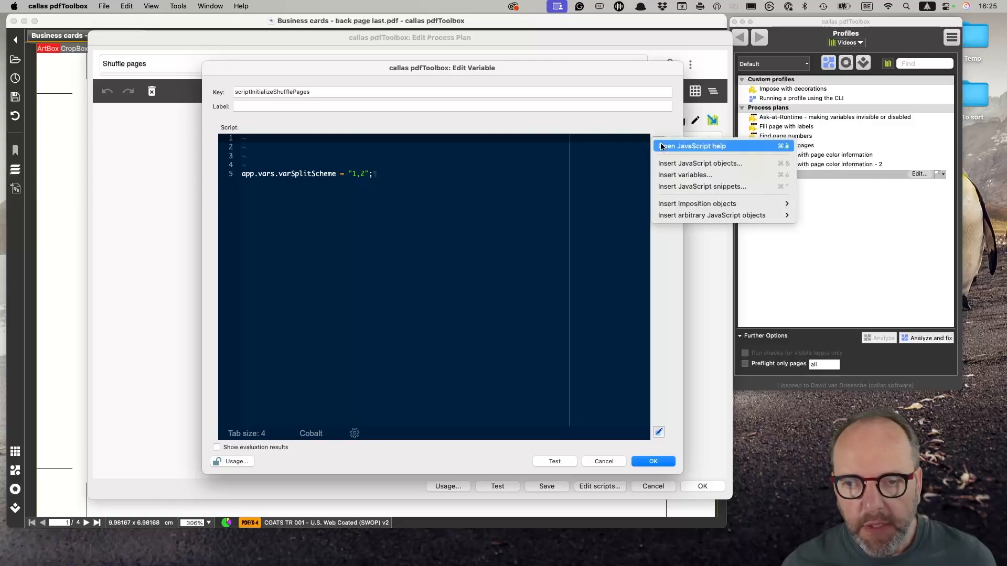
left_click(666, 166)
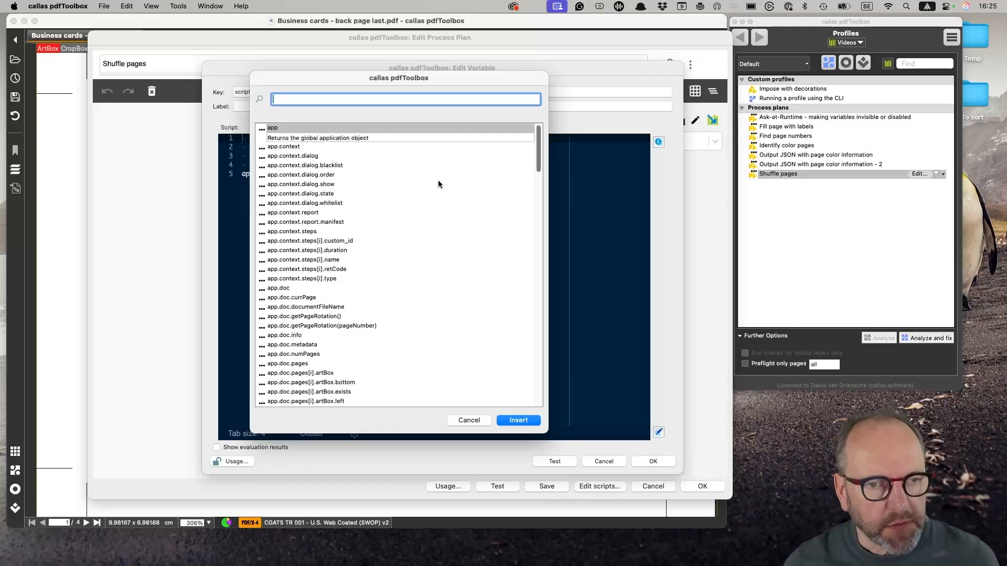
type("app.r")
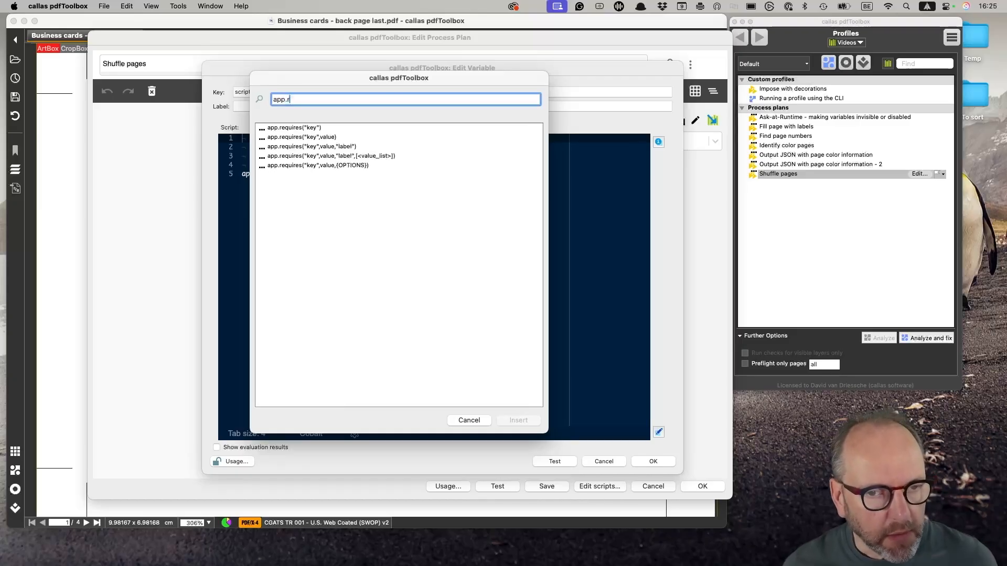
left_click(372, 156)
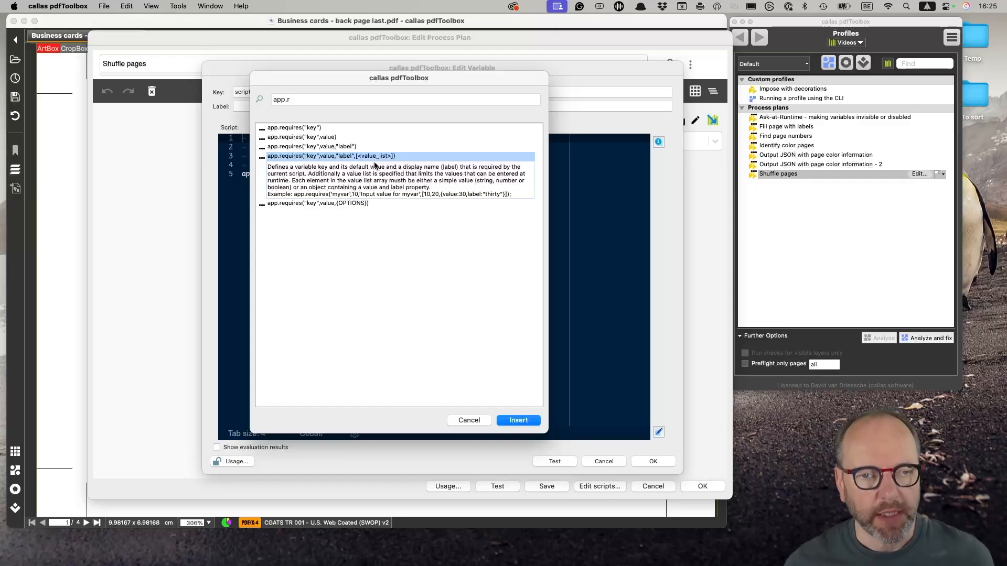
left_click(529, 421)
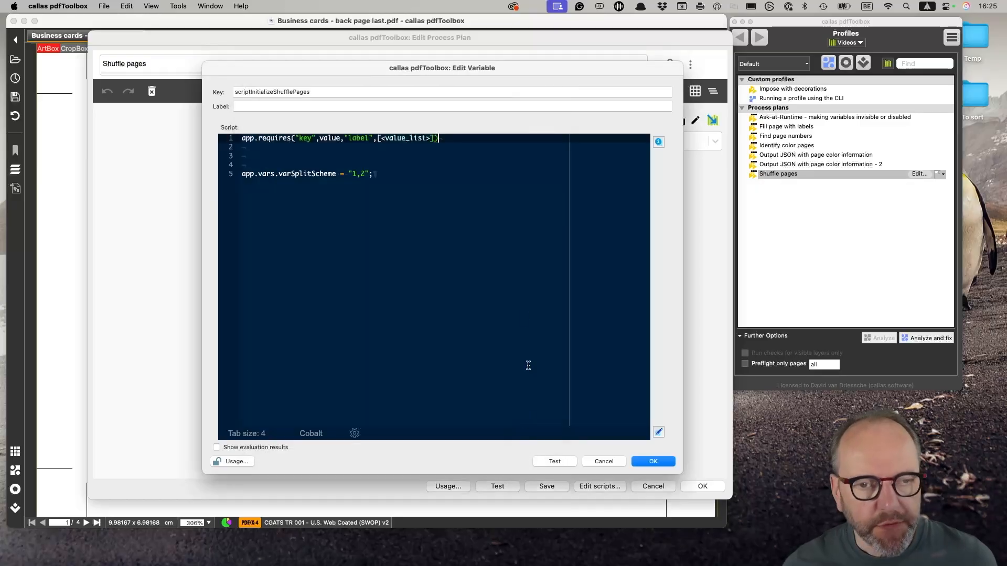
Step: Replace the key placeholder in the app.requires call with varBackPageLocation
double_click(305, 138)
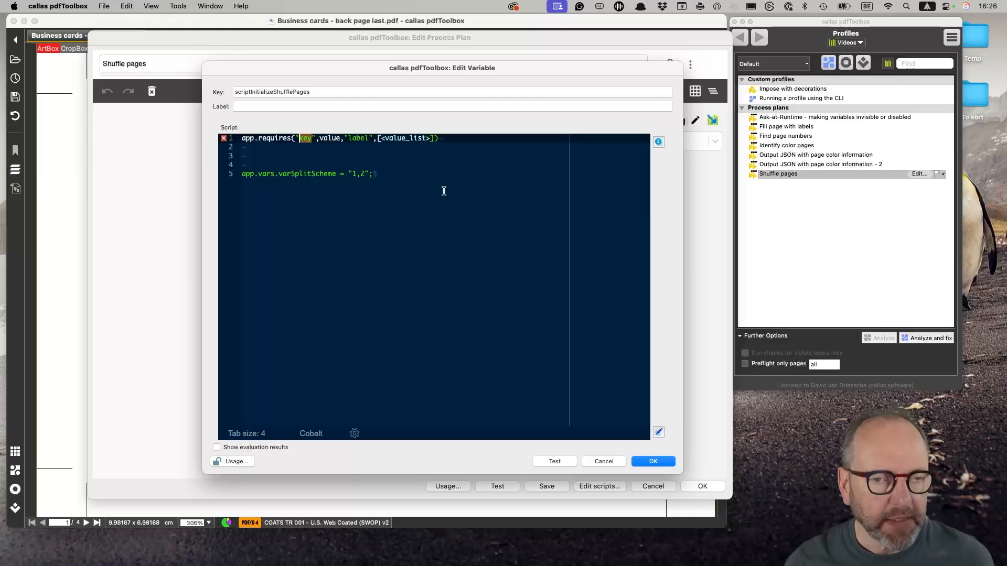
type("var")
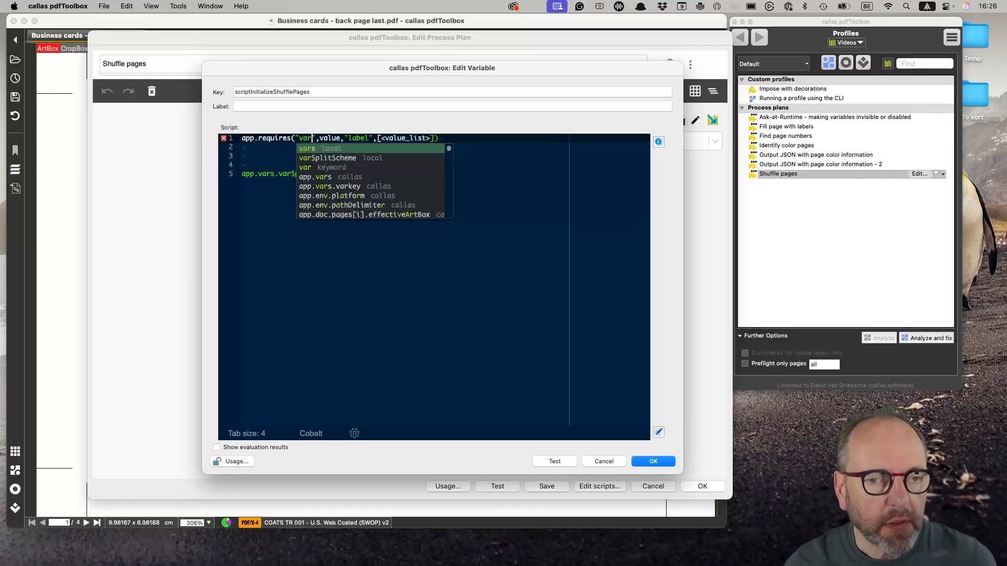
type("First")
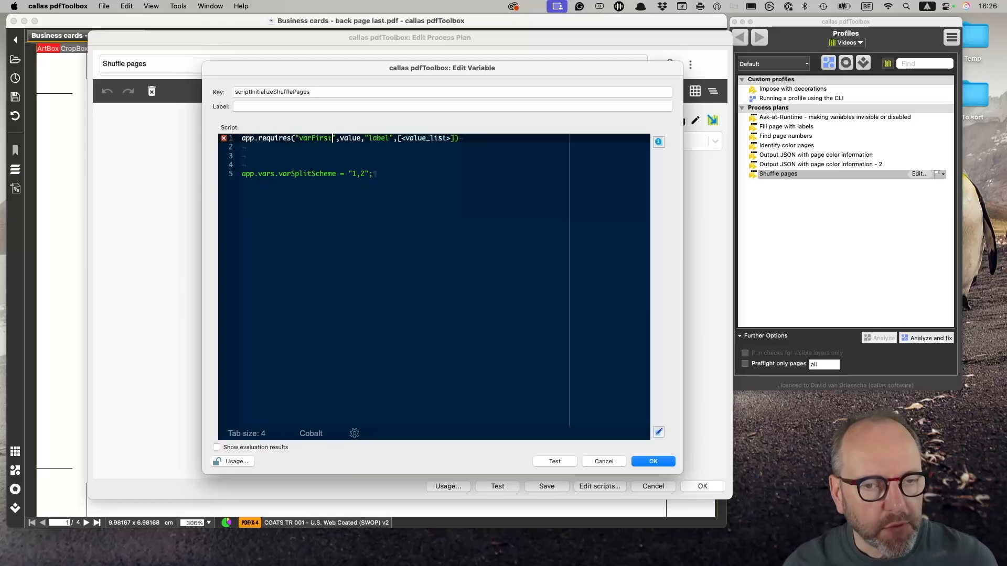
key("BackSpace")
key("BackSpace")
key("BackSpace")
key("BackSpace")
key("BackSpace")
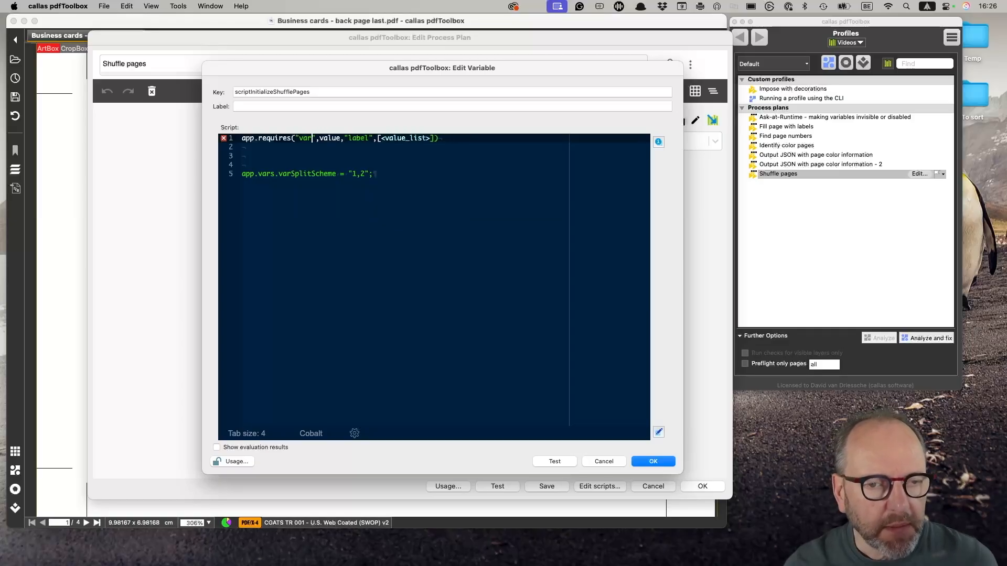
type("Bock")
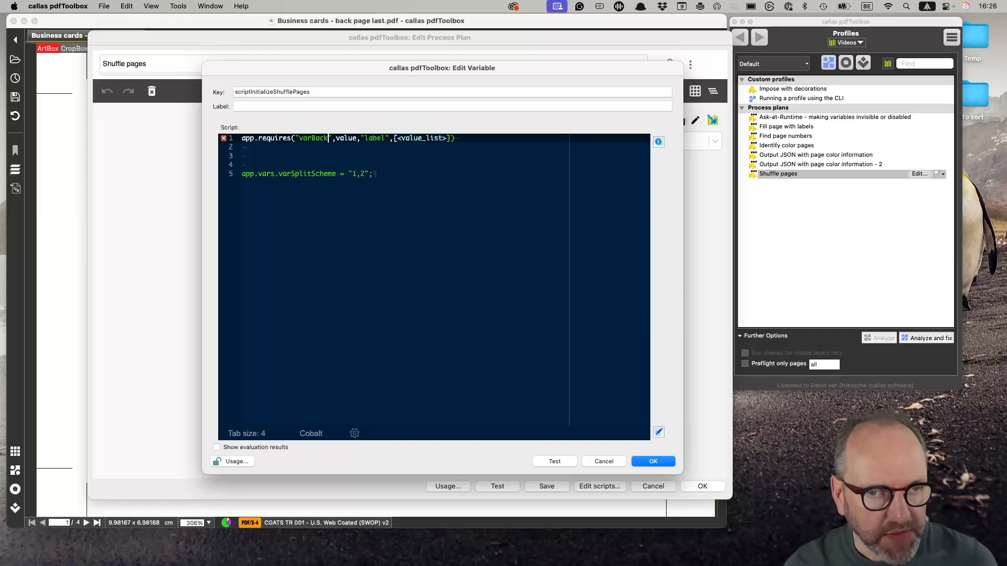
type("PageLocation")
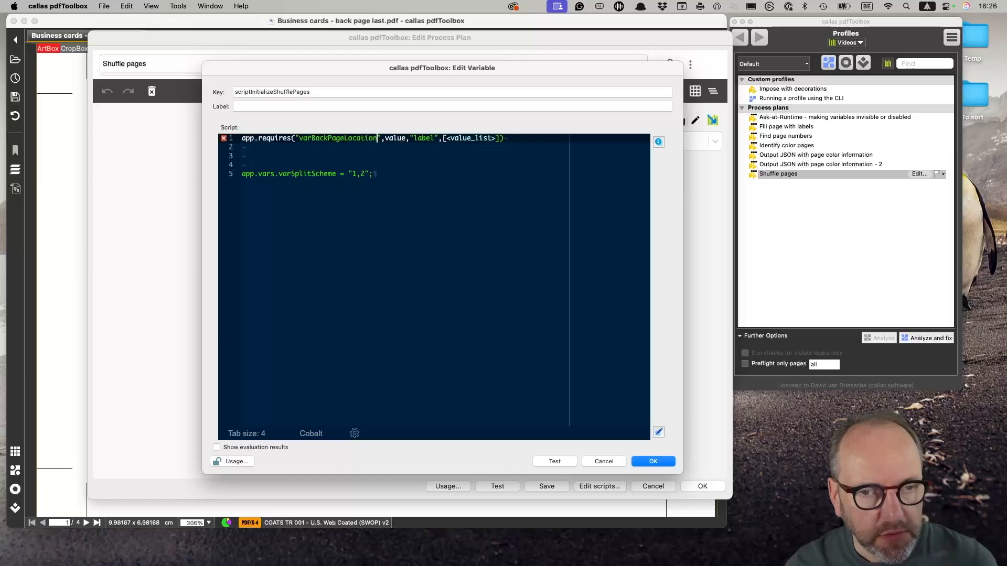
Step: Set the default value in the app.requires call to "first"
key("Left")
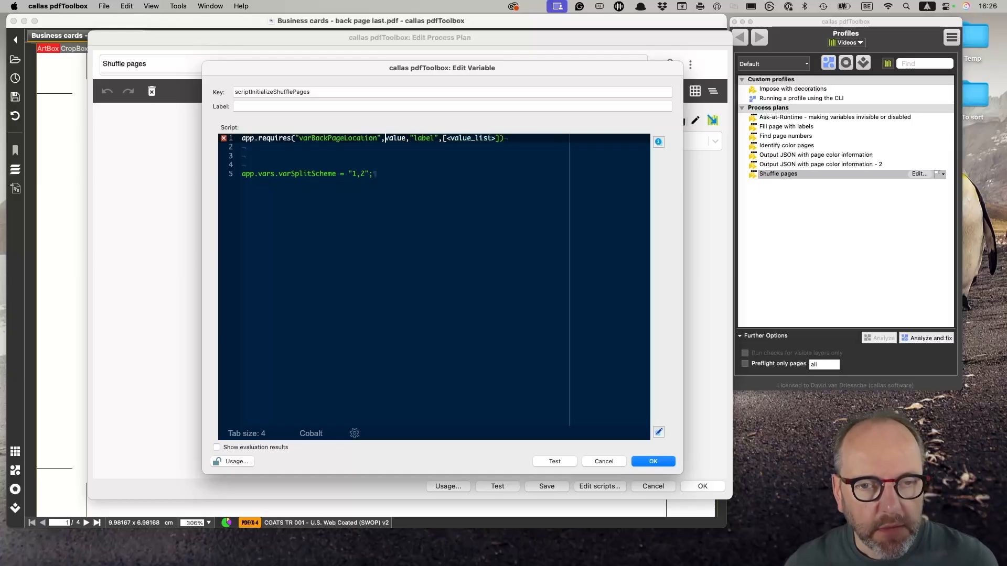
key("Delete")
key("Delete")
key("Delete")
key("Delete")
key("Delete")
type("\"first")
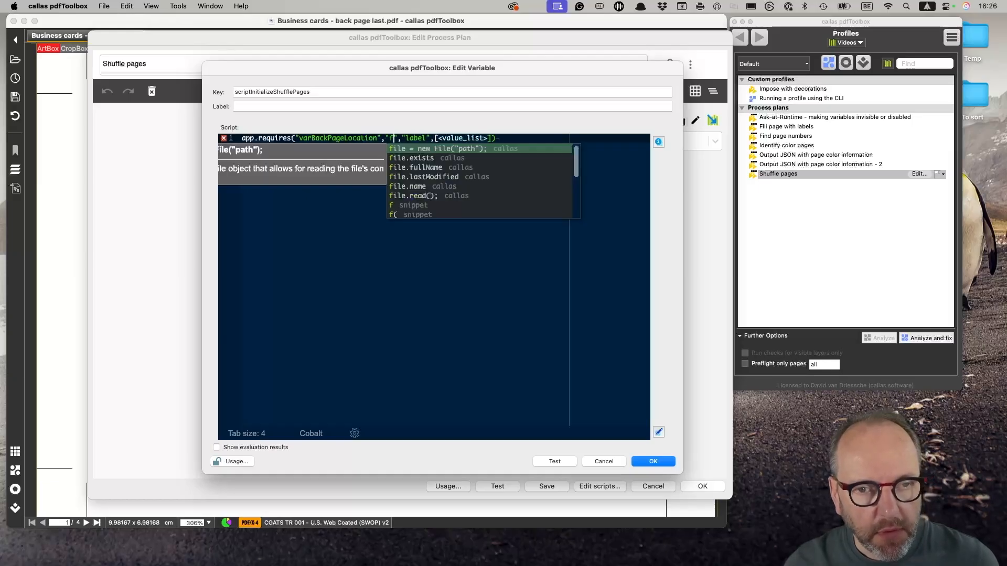
Step: Replace the label placeholder with the question "Is the back page first or last?"
key("Right")
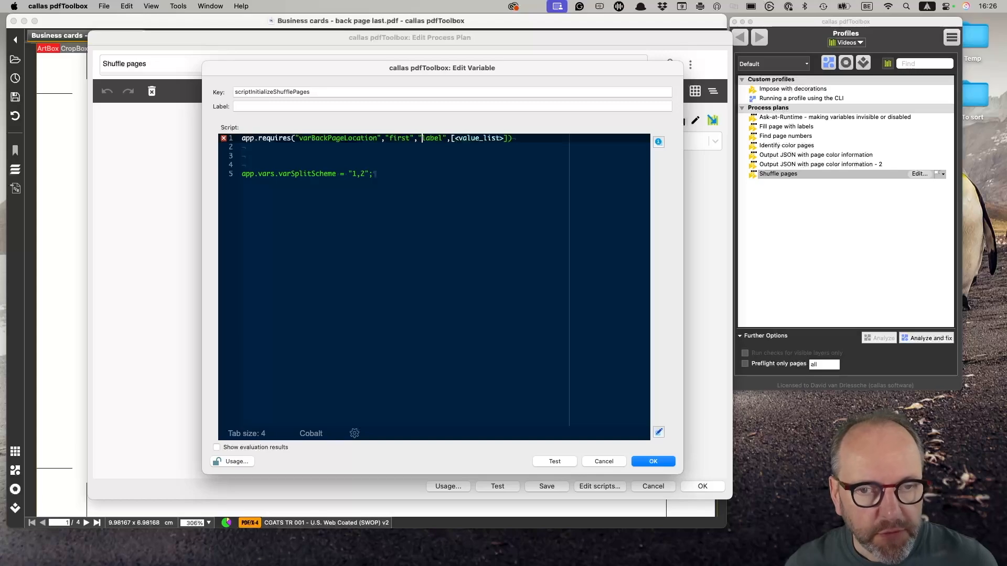
key("Delete")
key("Delete")
key("Delete")
key("Delete")
key("Delete")
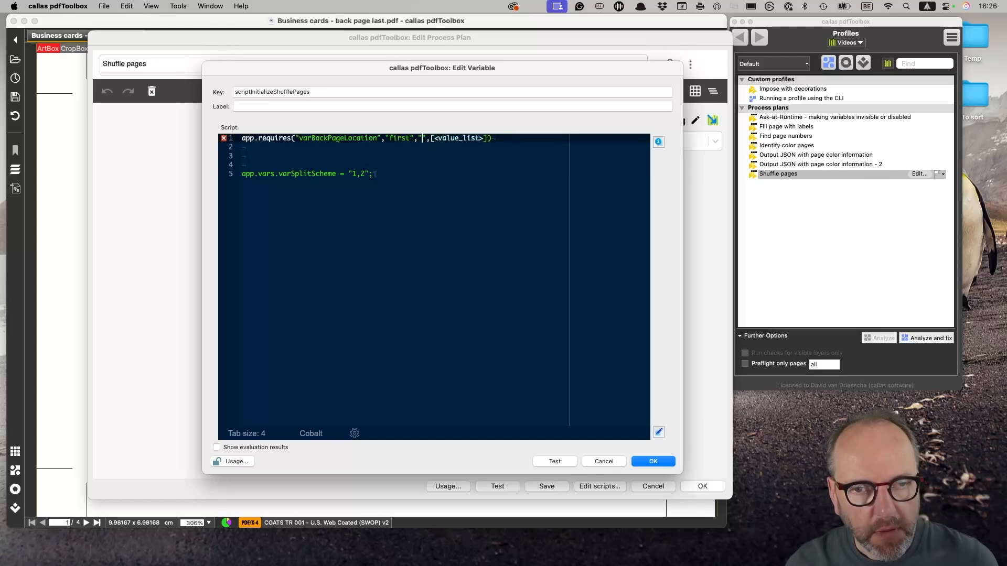
type("Is the ")
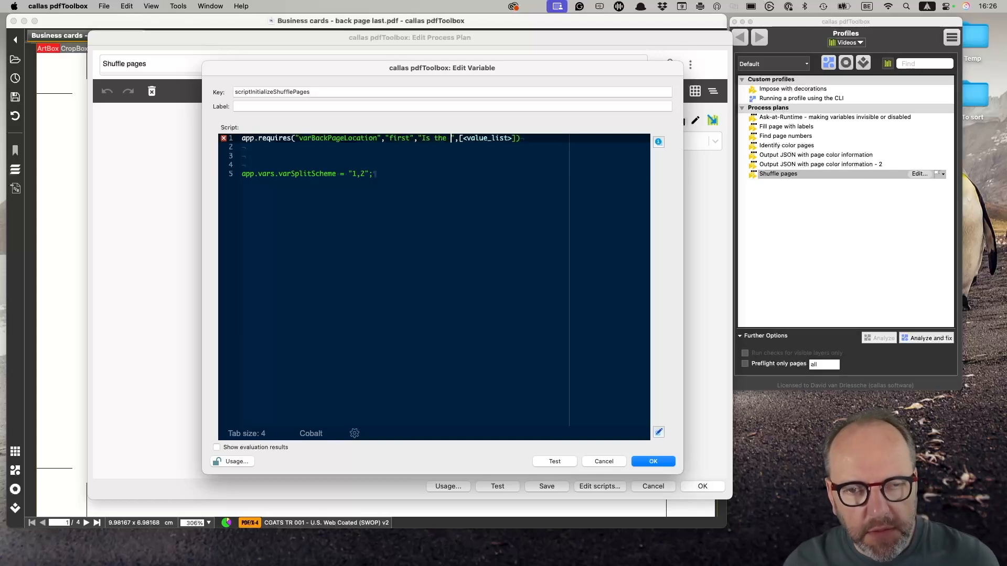
type("back ")
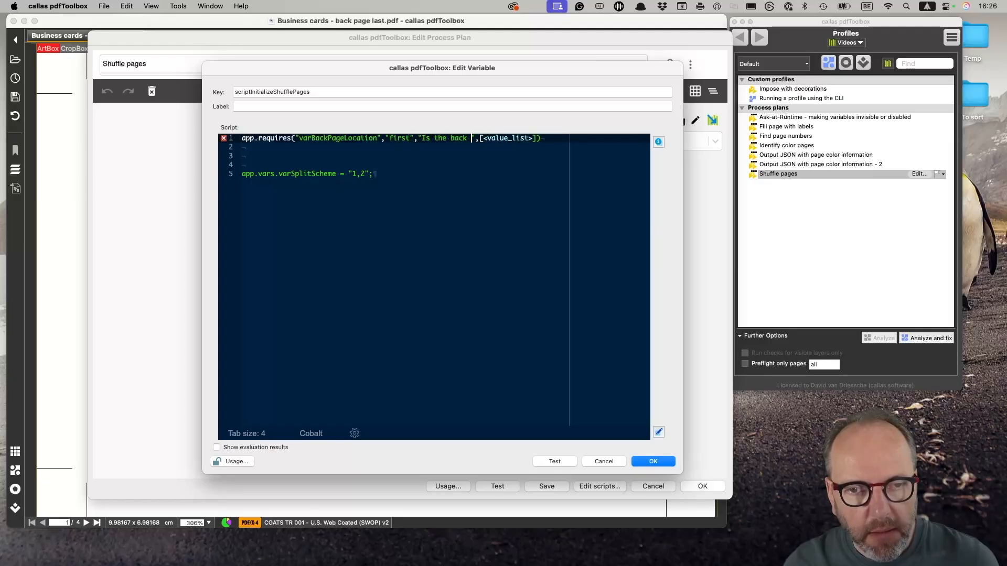
type("page first or ")
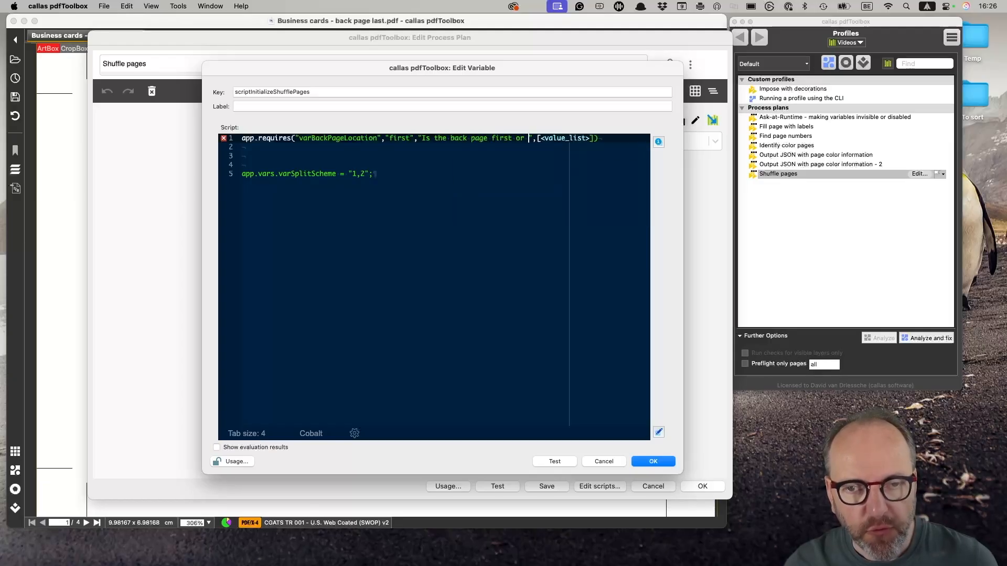
type("last?")
Step: Replace the value list placeholder with the options "first" and "last", each on its own line inside the brackets
key("Right")
key("Right")
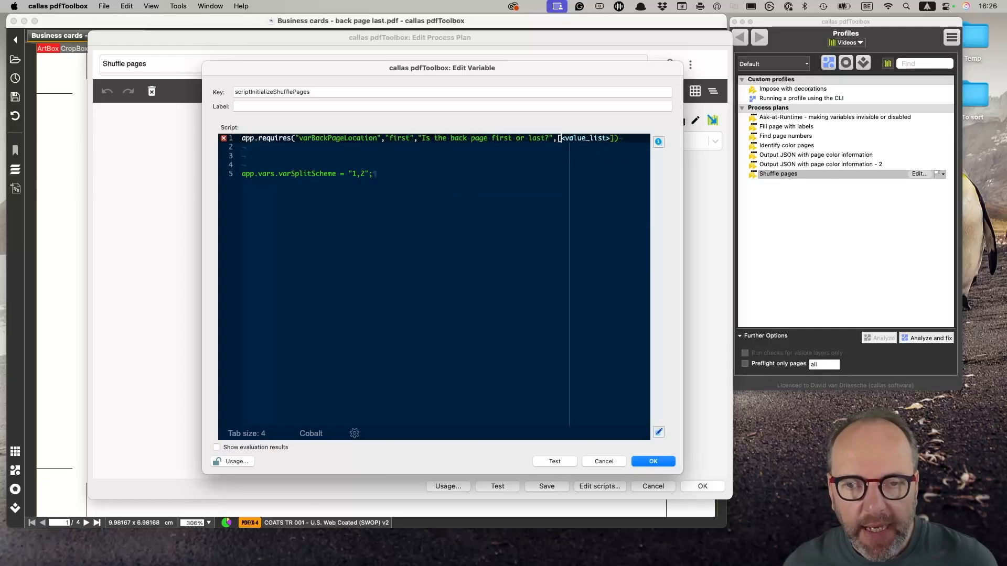
key("Delete")
key("Delete")
key("Delete")
key("Delete")
key("Delete")
key("Delete")
key("Delete")
key("Delete")
key("Delete")
key("Delete")
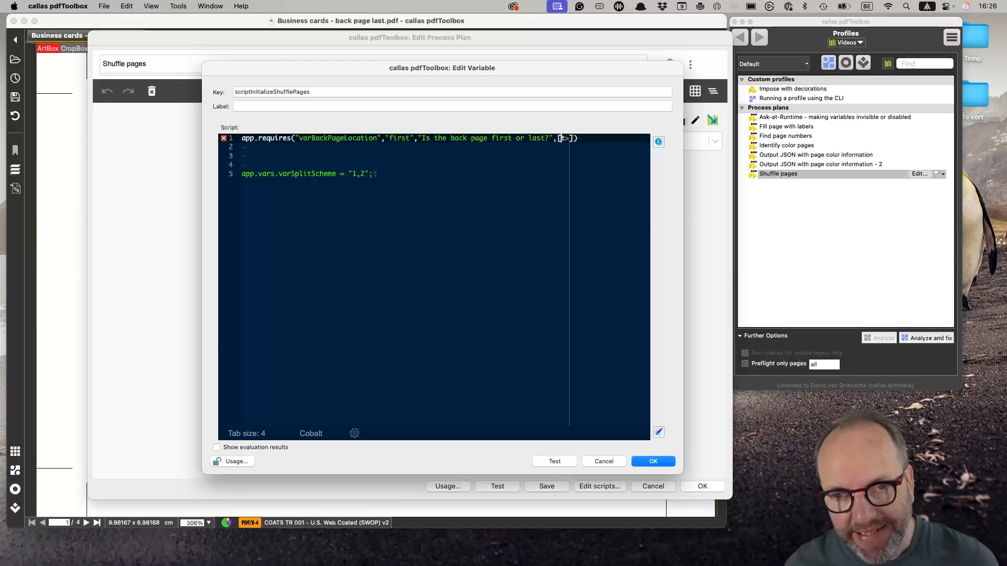
key("Delete")
key("Delete")
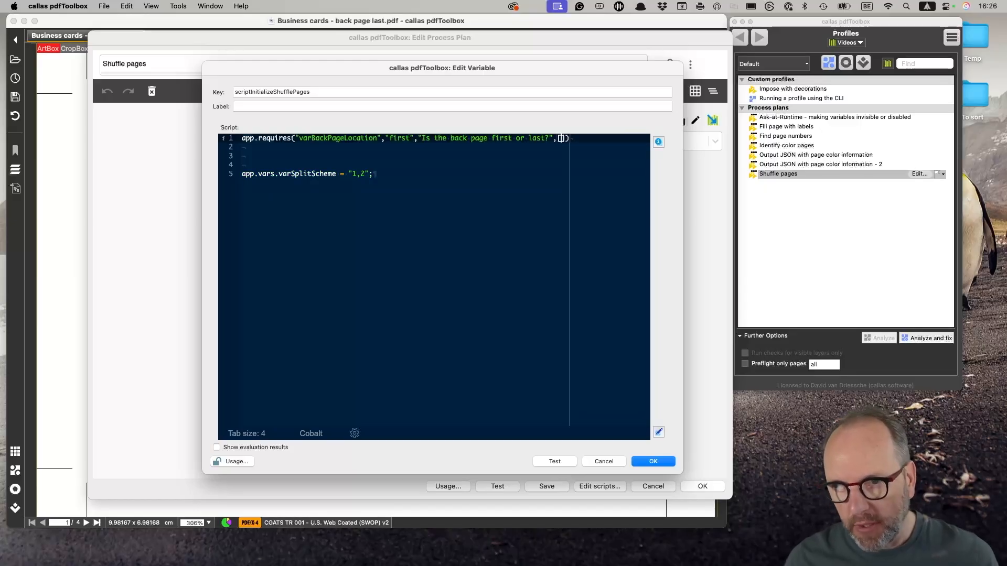
key("Return")
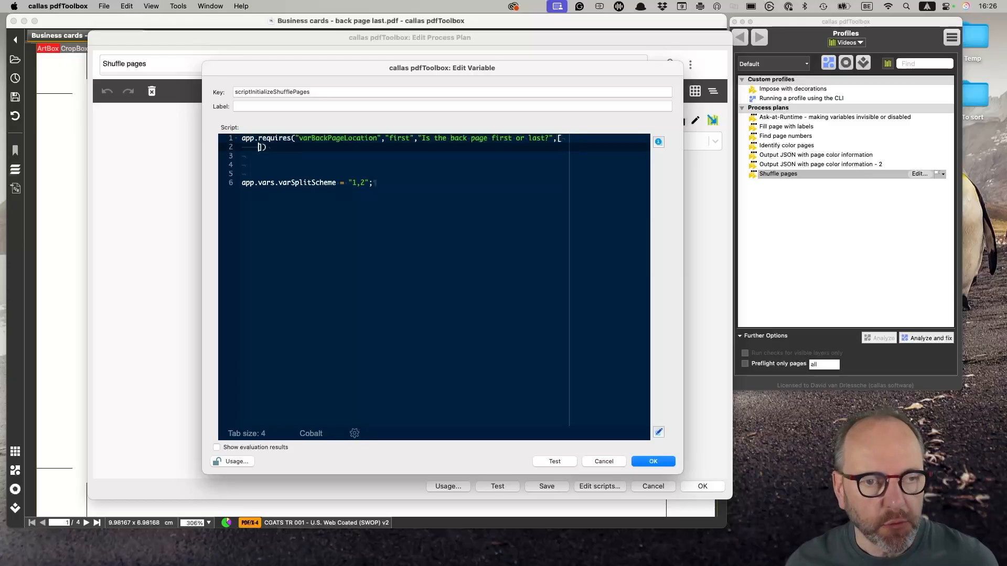
key("Return")
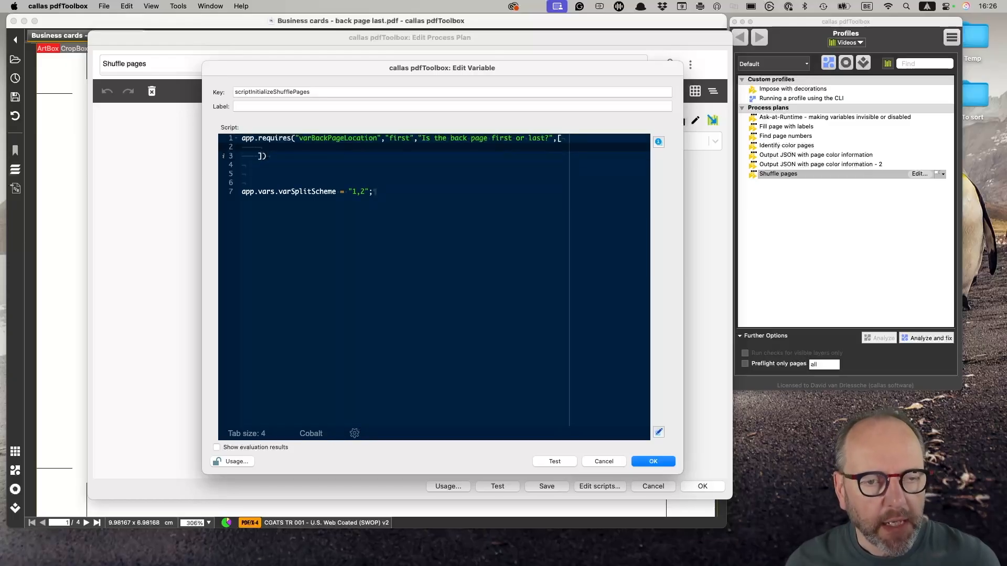
type("\"first\"")
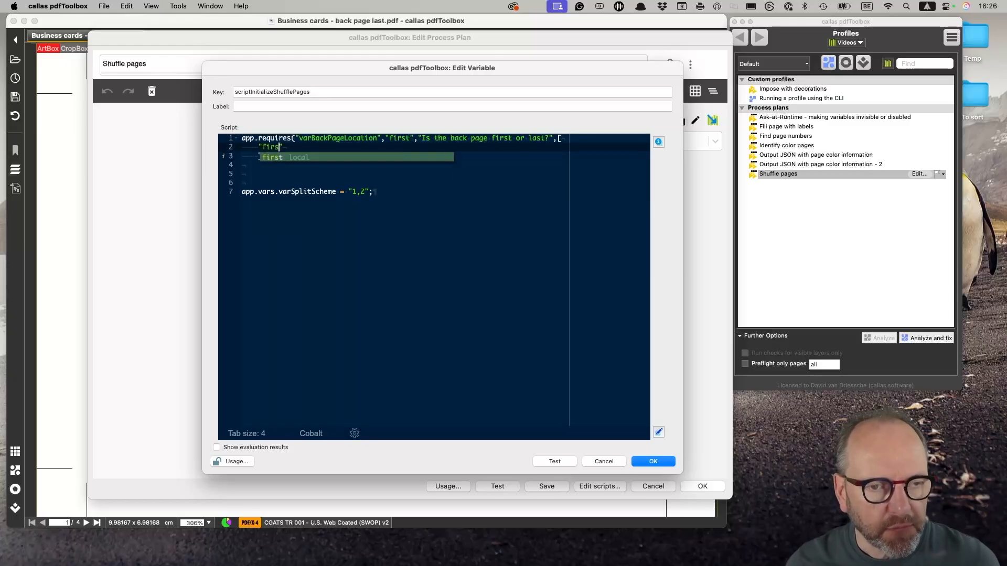
type(",")
key("Return")
type("\"last\"")
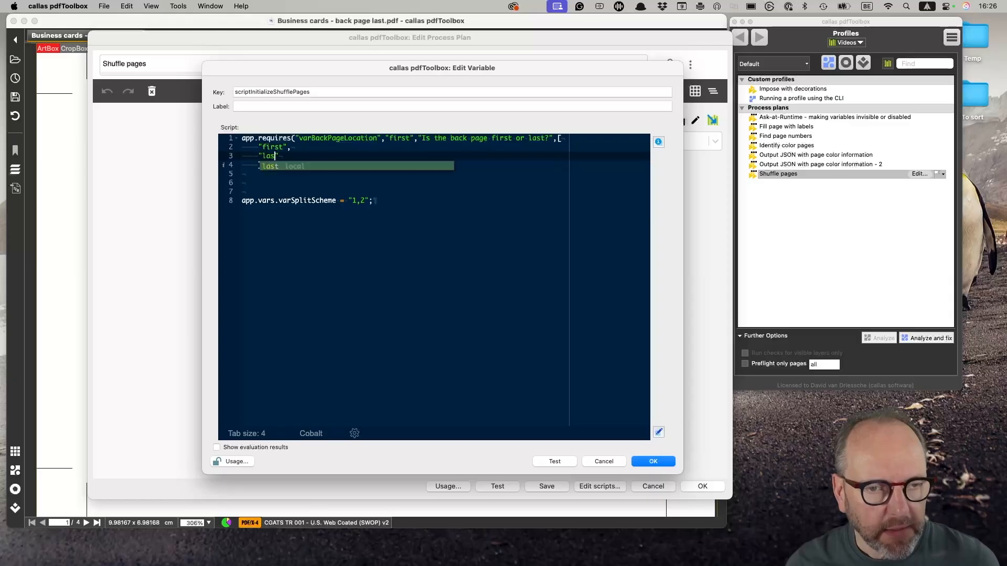
Step: Remove the indent before the closing brackets, end the statement with a semicolon, and save the variable and the process plan
key("Down")
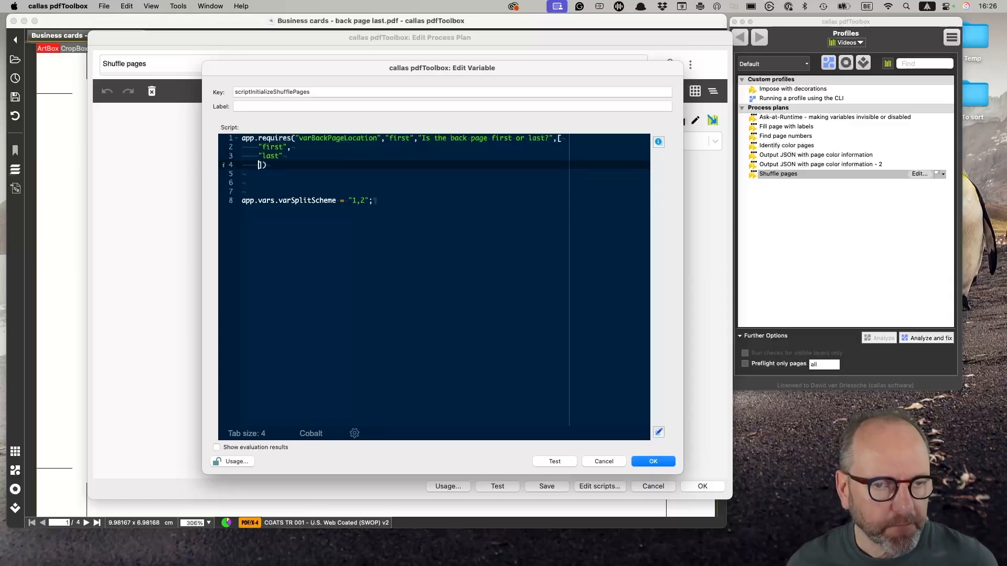
key("BackSpace")
type(";")
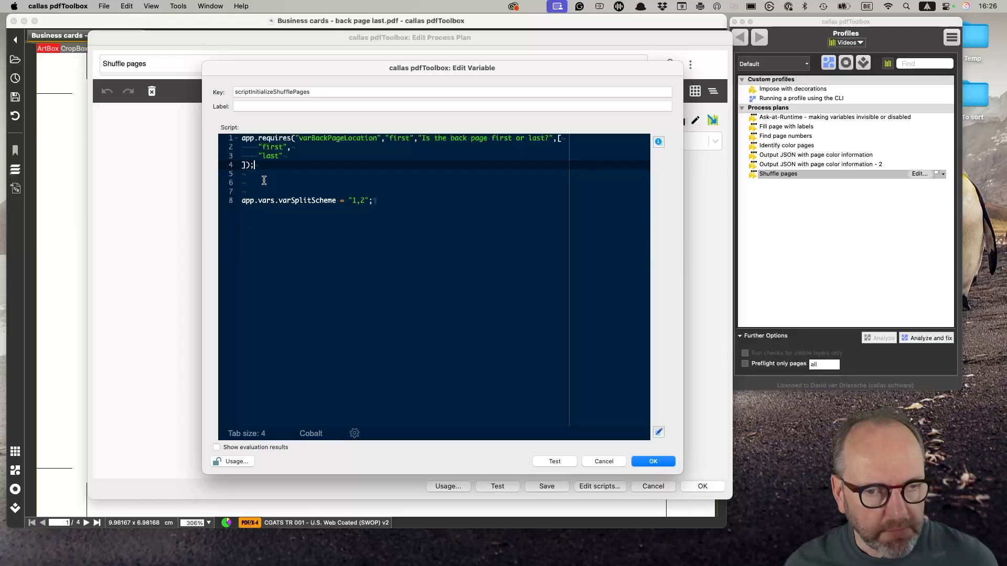
left_click(668, 463)
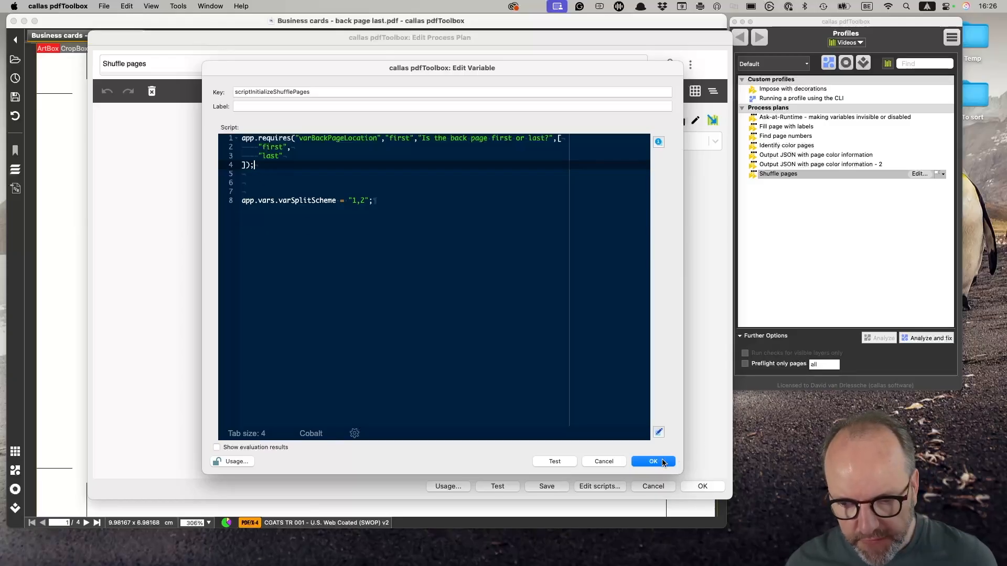
left_click(696, 486)
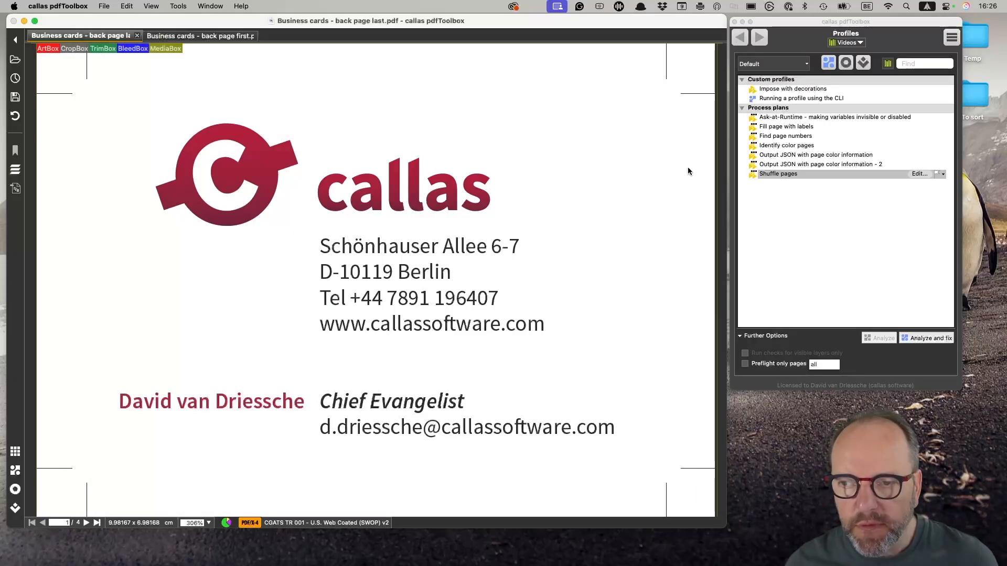
Step: Test the Shuffle pages process plan on the open business cards PDF, answering the back page question with "last", and close the test results
left_click(918, 174)
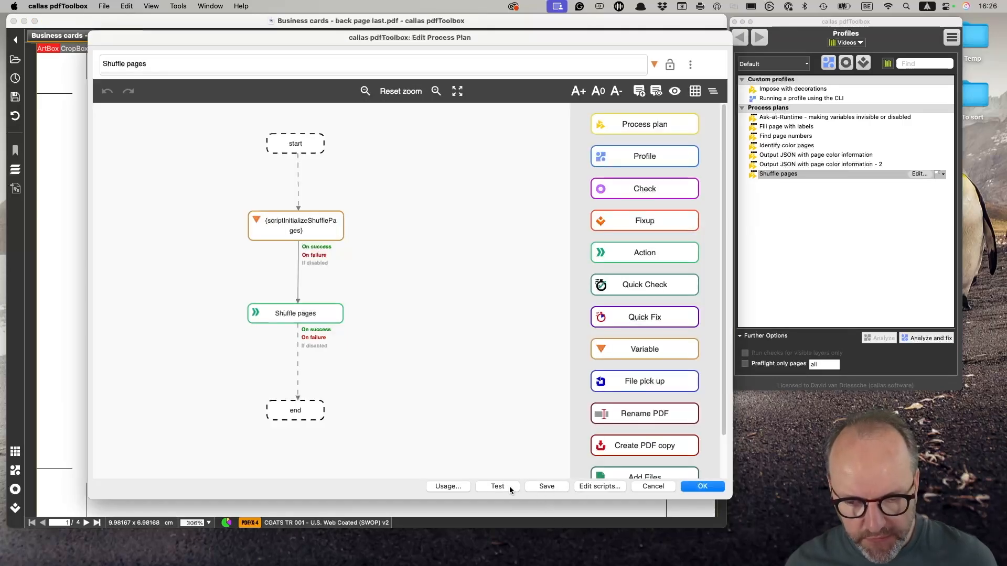
left_click(506, 487)
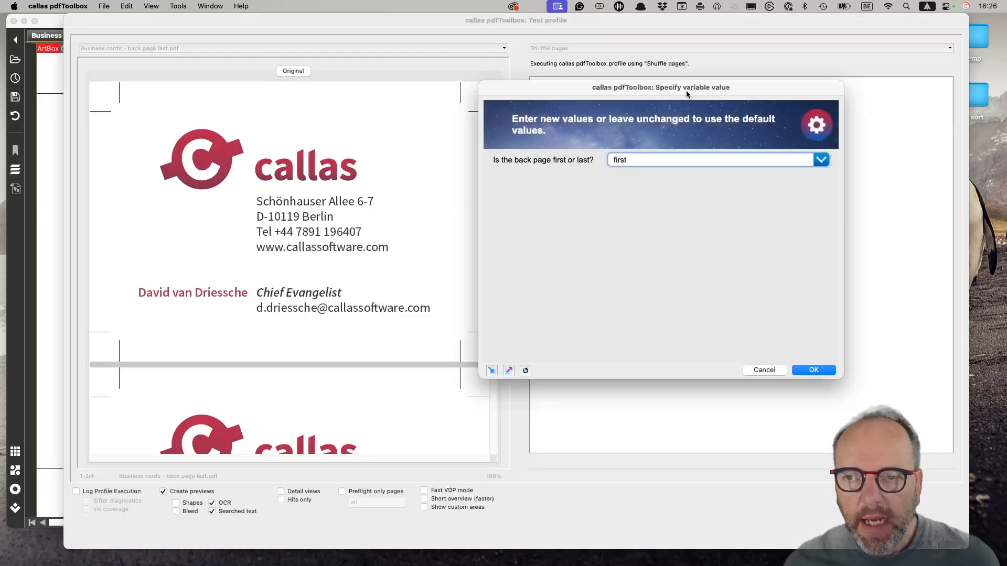
left_click_drag(687, 94, 482, 122)
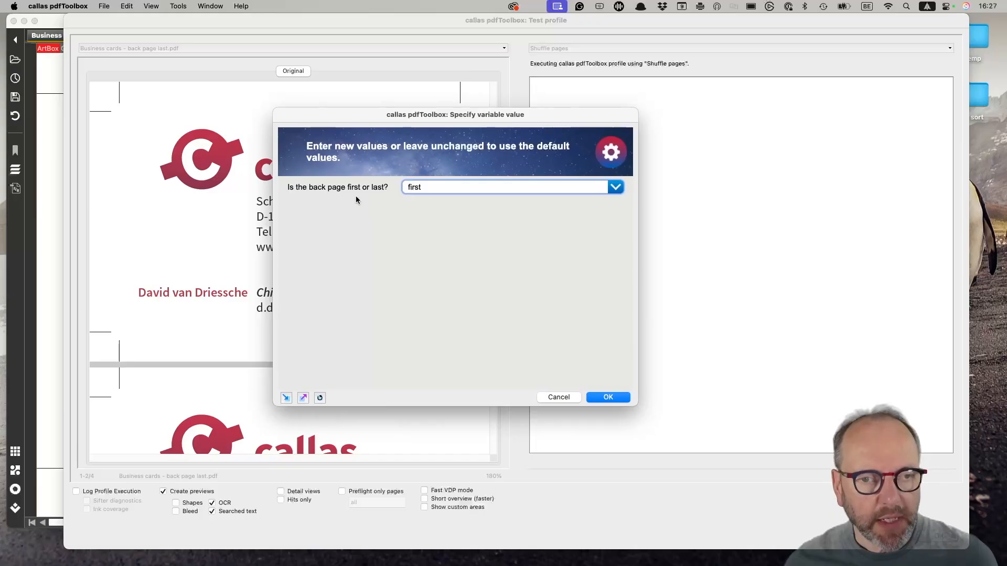
left_click(442, 190)
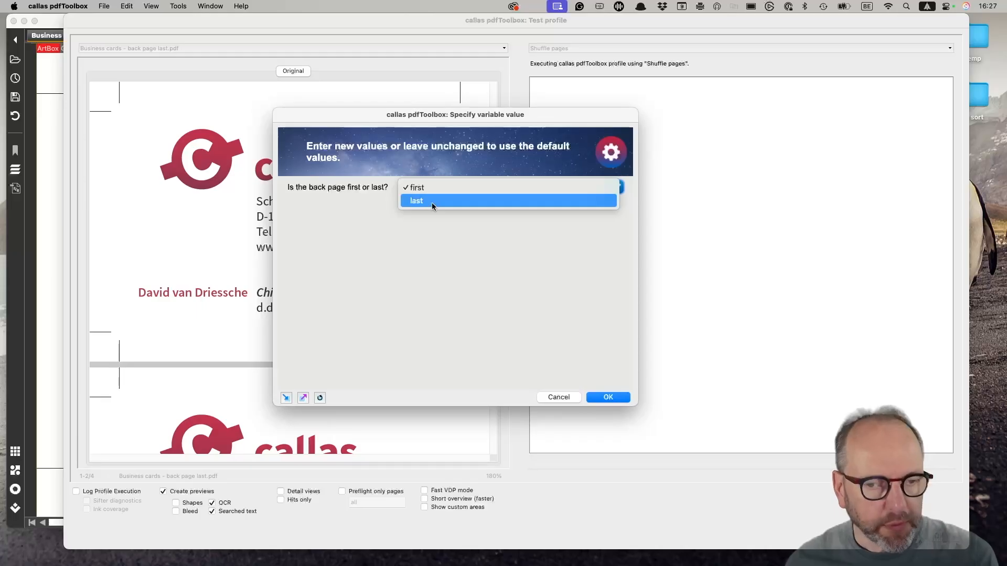
left_click(432, 202)
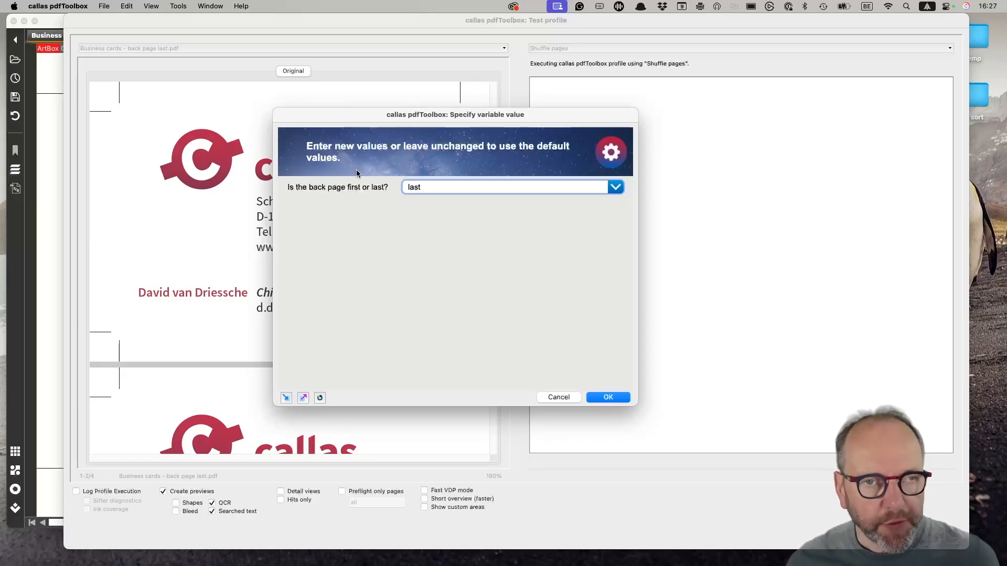
left_click(433, 184)
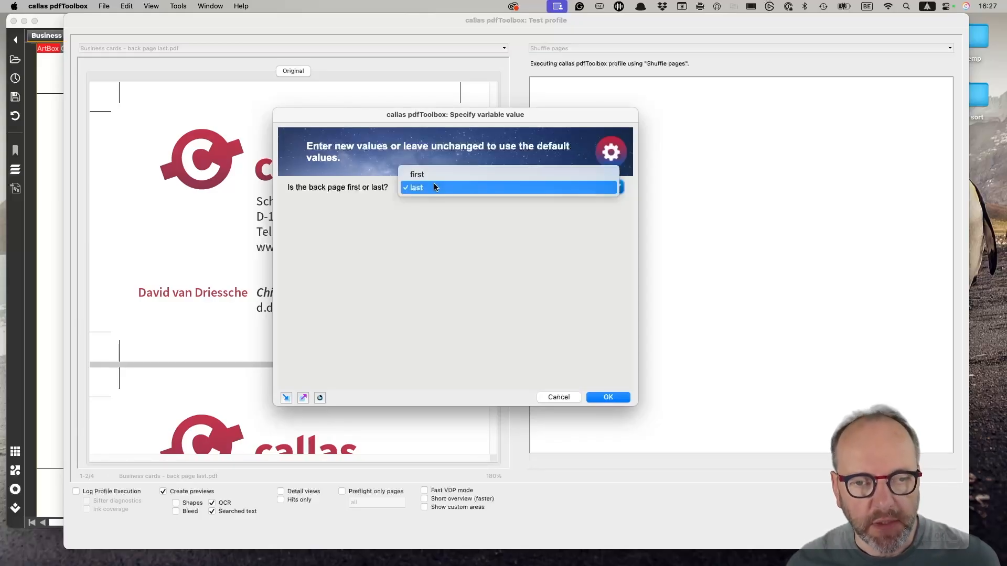
left_click(435, 187)
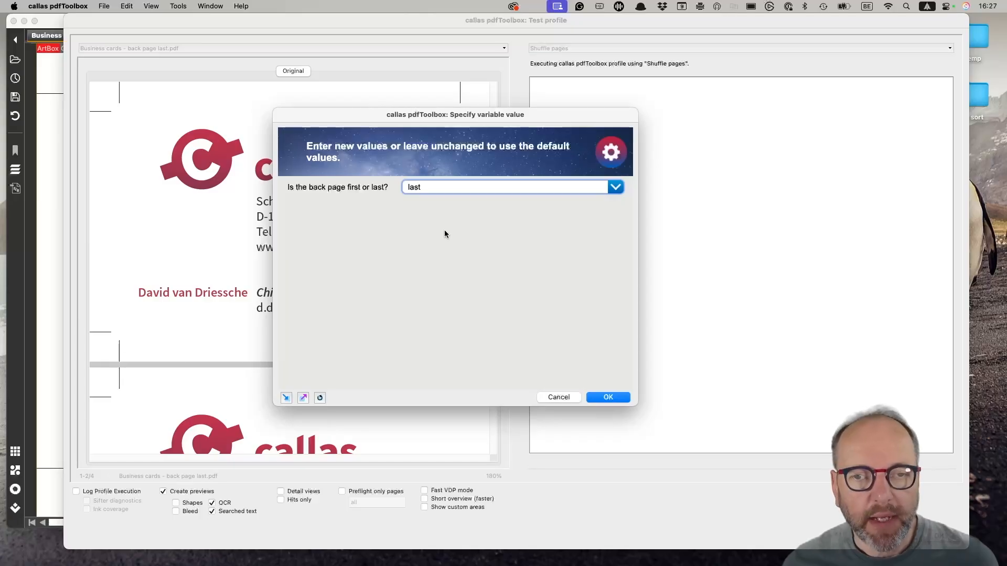
left_click(608, 398)
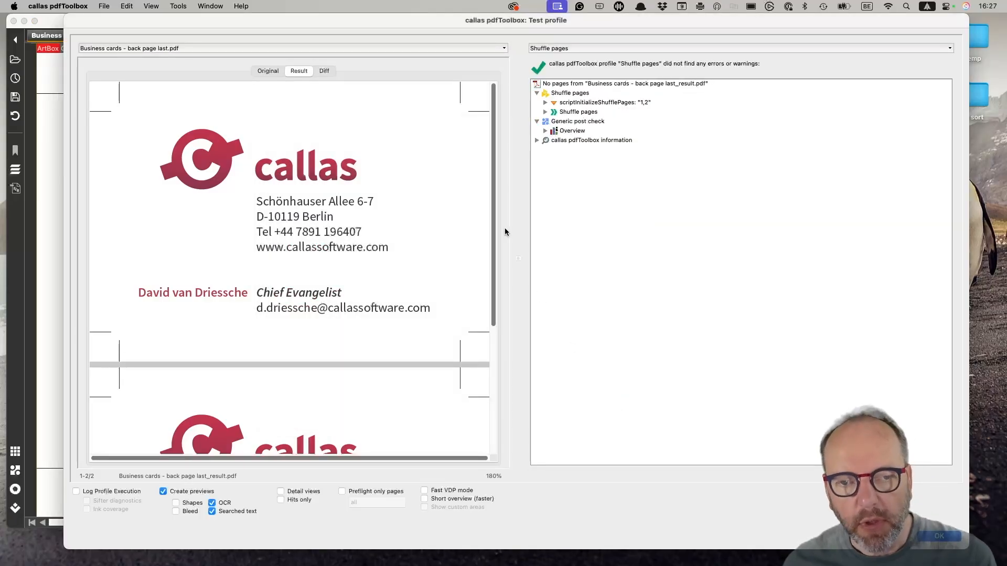
mouse_move(493, 207)
left_mouse_down()
mouse_move(504, 337)
mouse_move(506, 218)
left_mouse_up()
left_click(942, 537)
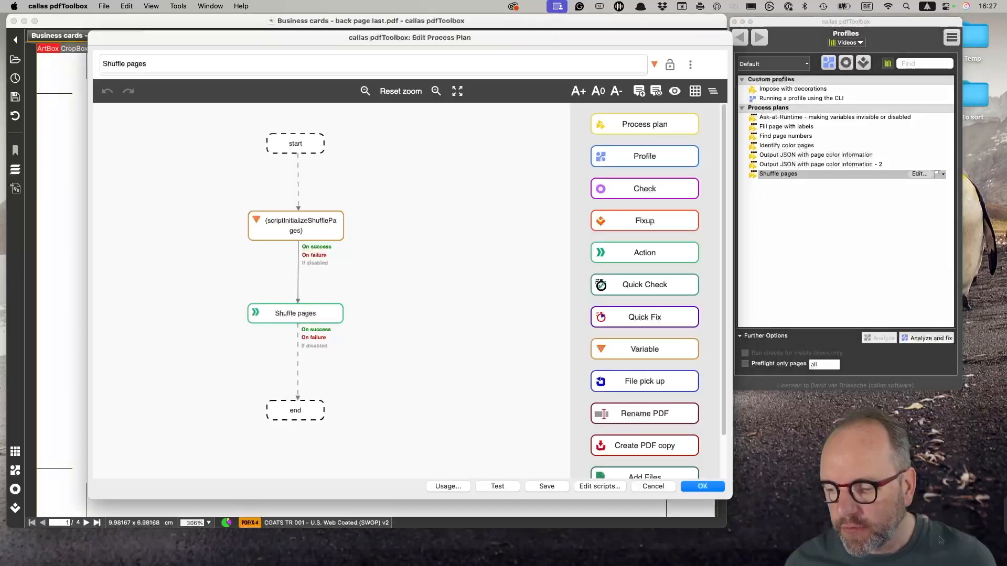
Step: Open the scriptInitializeShufflePages variable and insert three blank lines between the app.requires statement and the varSplitScheme assignment
left_click(292, 223)
double_click(291, 222)
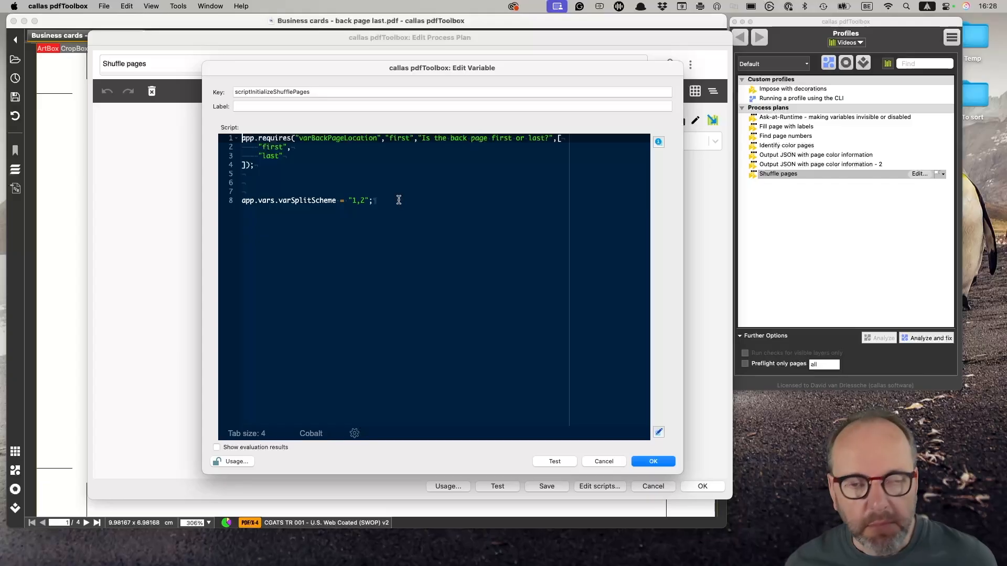
left_click(254, 177)
key("Return")
key("Return")
key("Return")
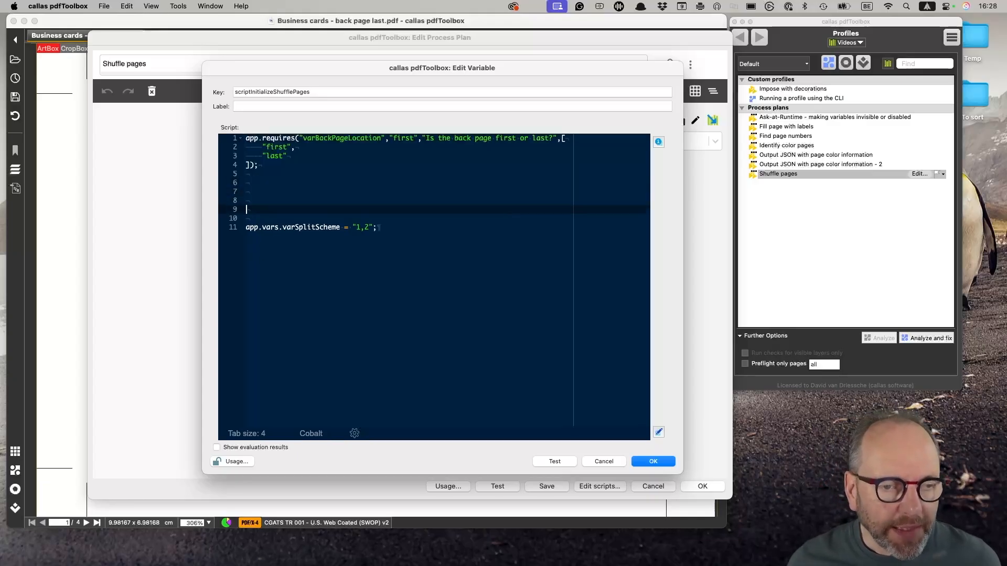
key("Up")
key("Up")
key("Up")
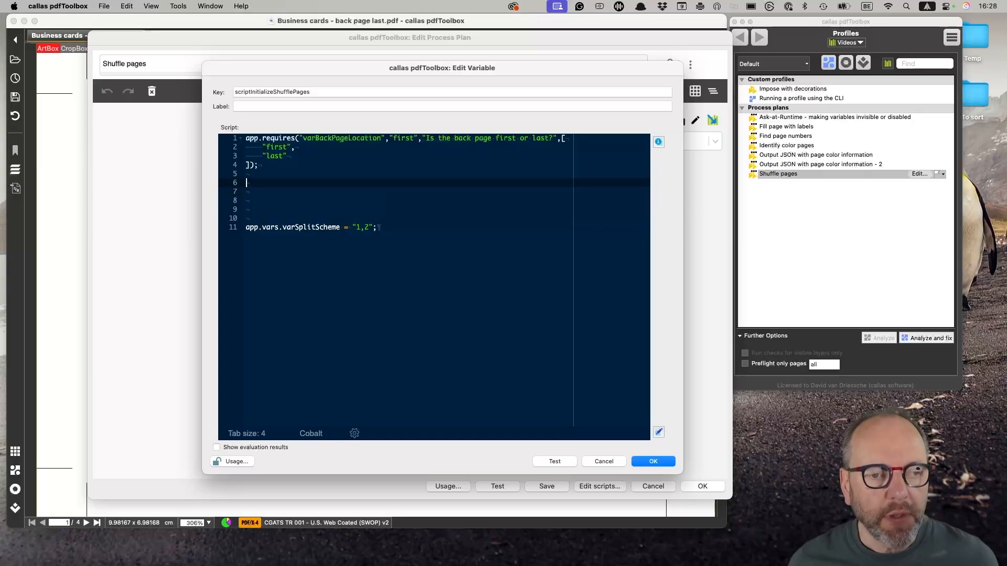
double_click(344, 138)
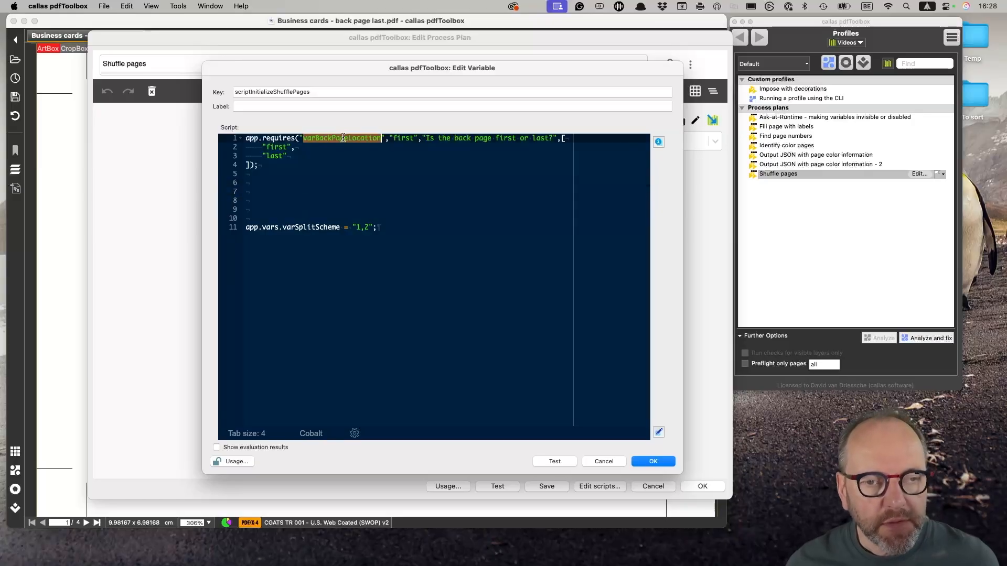
left_click(301, 188)
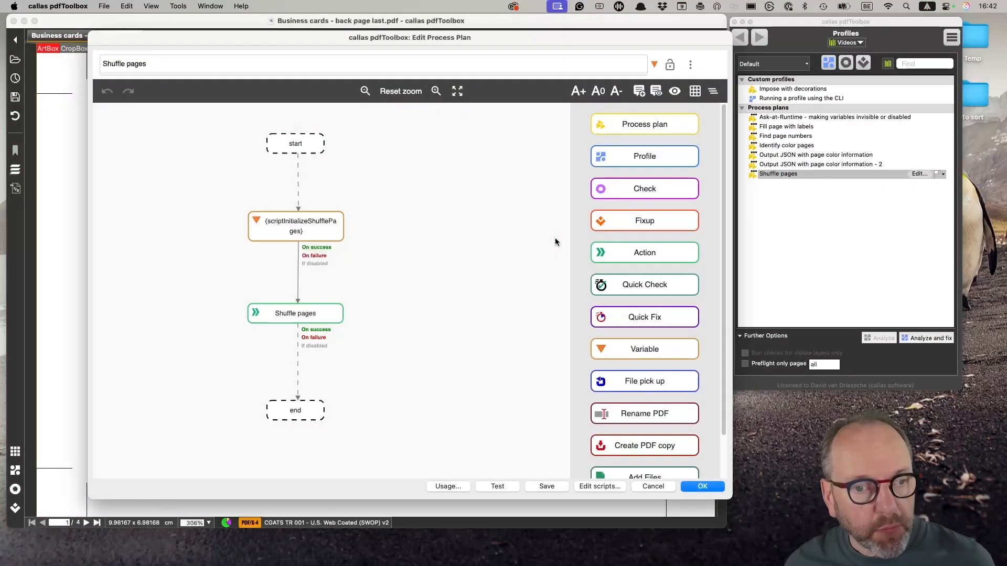
Step: Reopen the scriptInitializeShufflePages variable and add four more blank lines above the varSplitScheme assignment
left_click(323, 221)
double_click(321, 220)
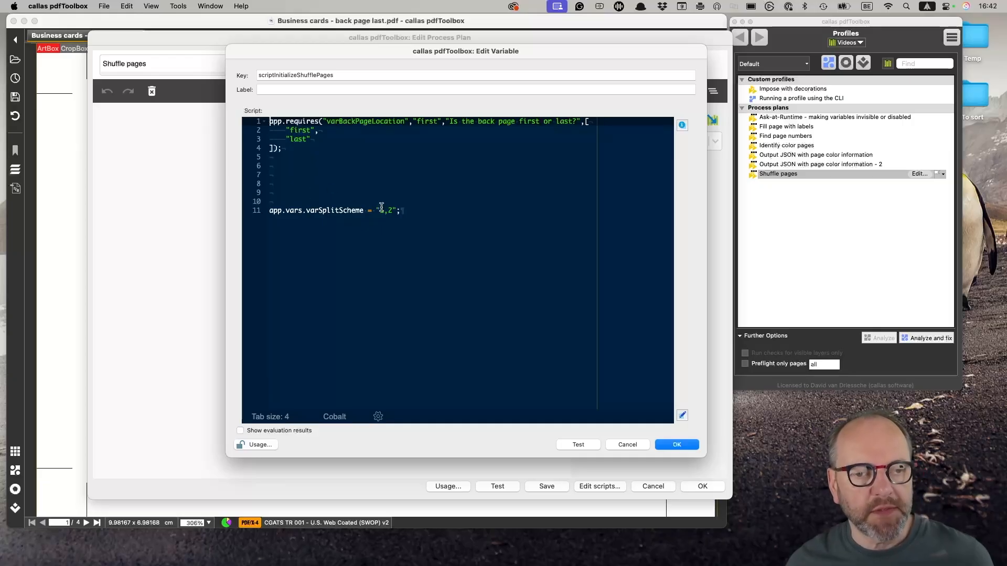
left_click_drag(377, 210, 398, 210)
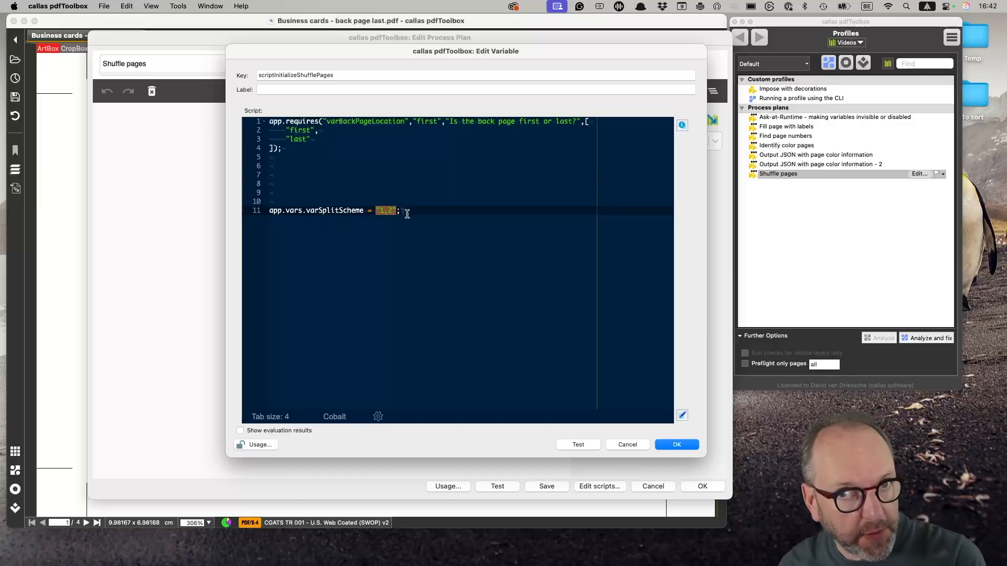
left_click(381, 187)
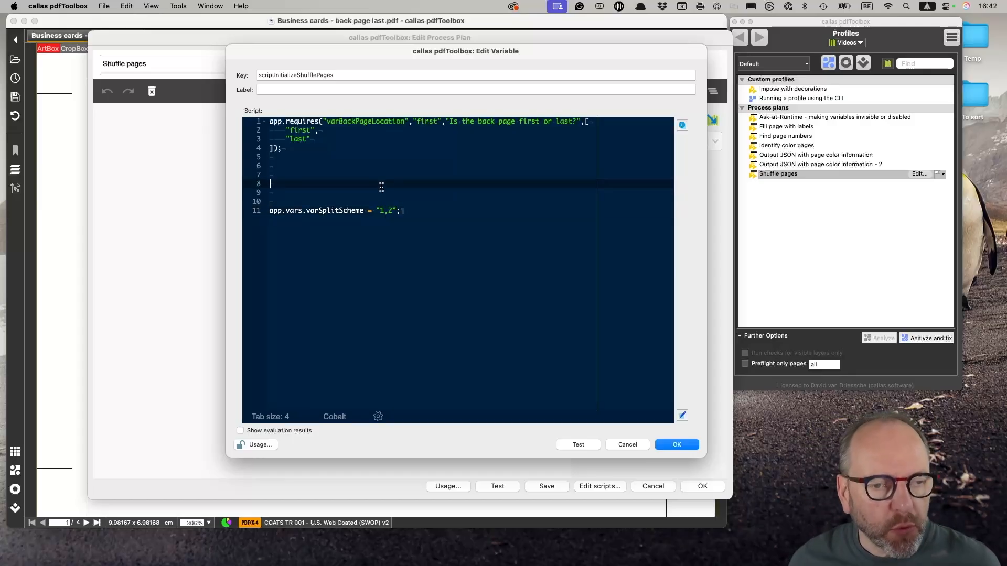
key("Return")
key("Return")
key("Return")
key("Return")
key("Up")
key("Up")
key("Up")
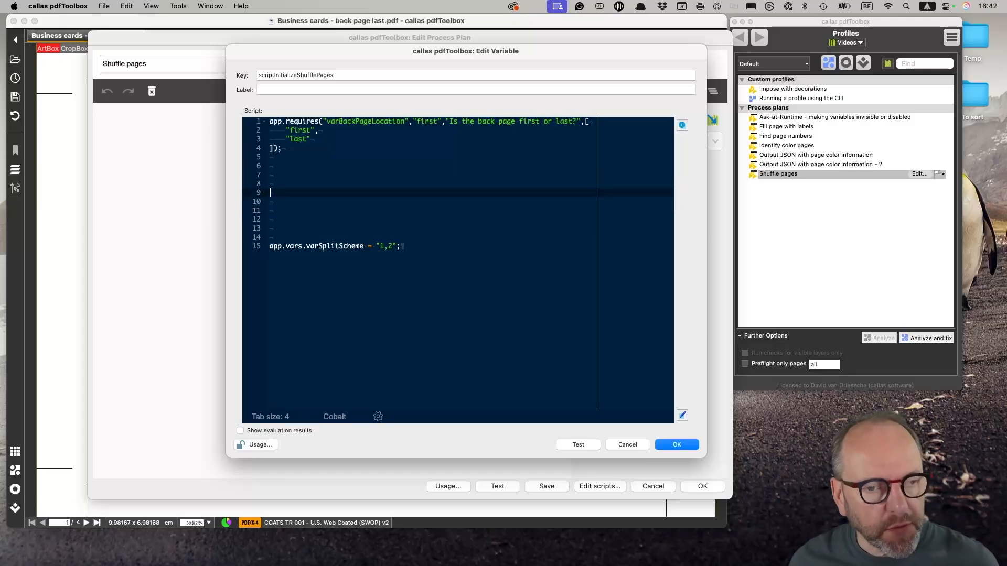
key("Down")
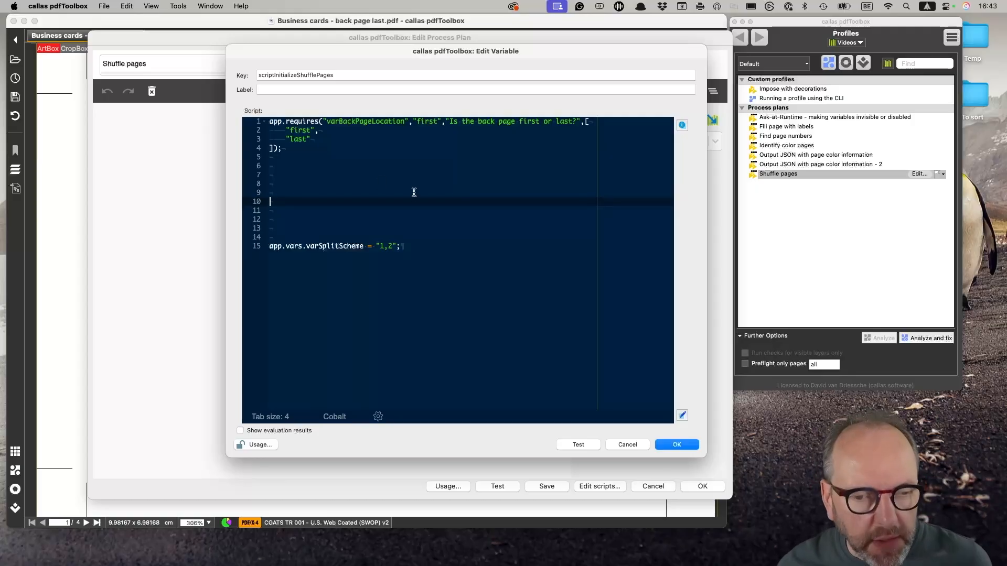
Step: Declare an empty array on line 11 of the script with "const splitSchemeArray = [];"
left_click(386, 247)
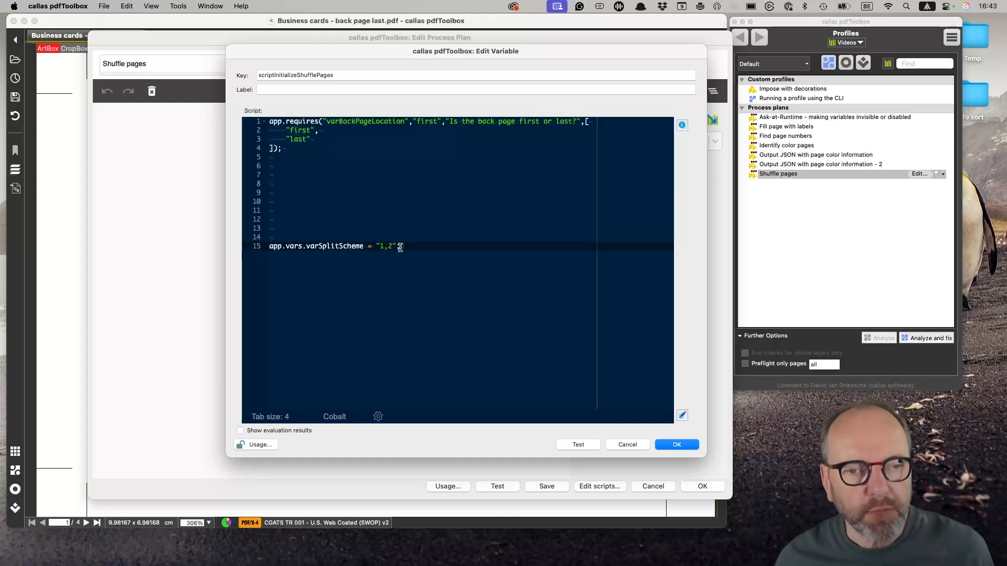
left_click(400, 247)
type(";")
left_click(308, 220)
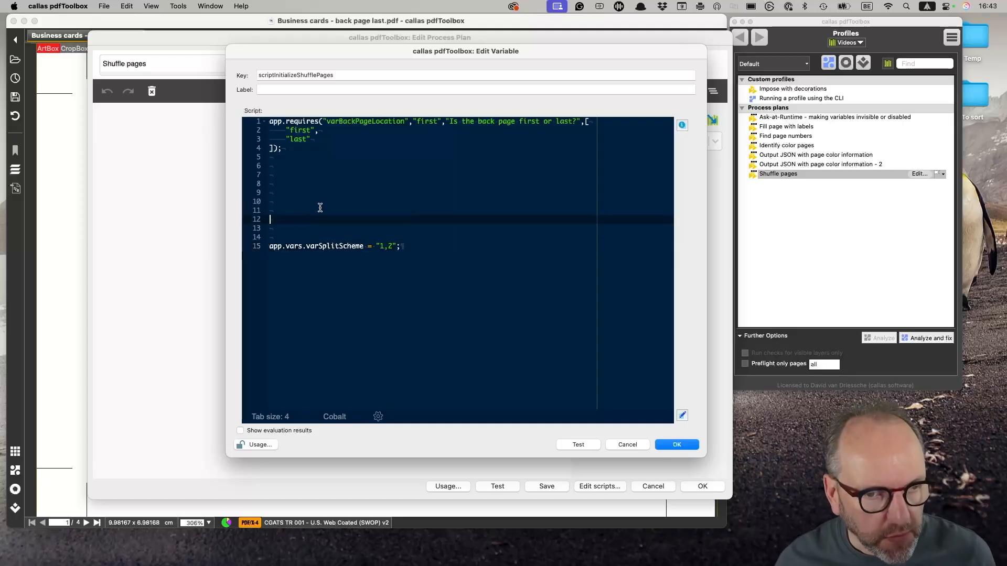
left_click(319, 208)
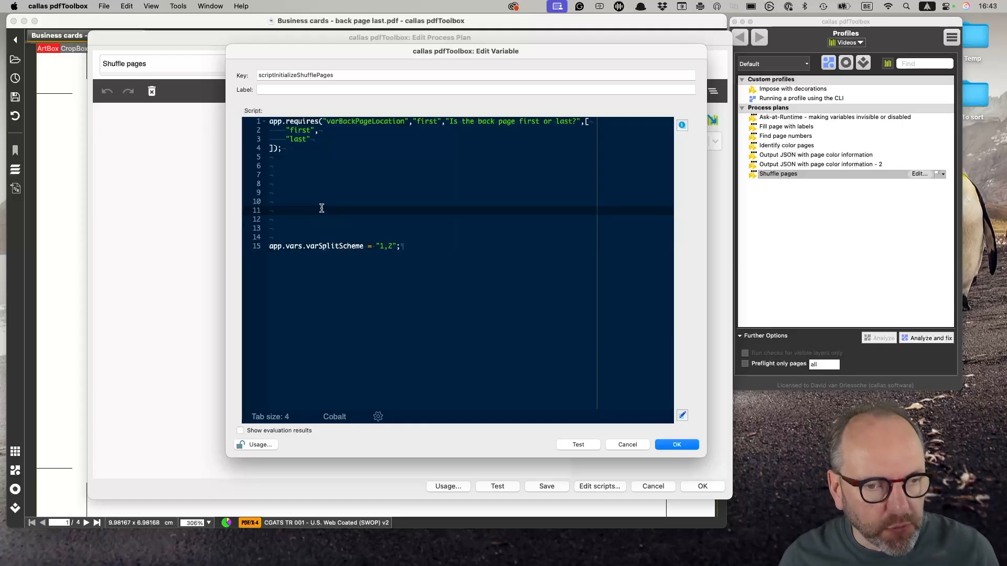
type("const split")
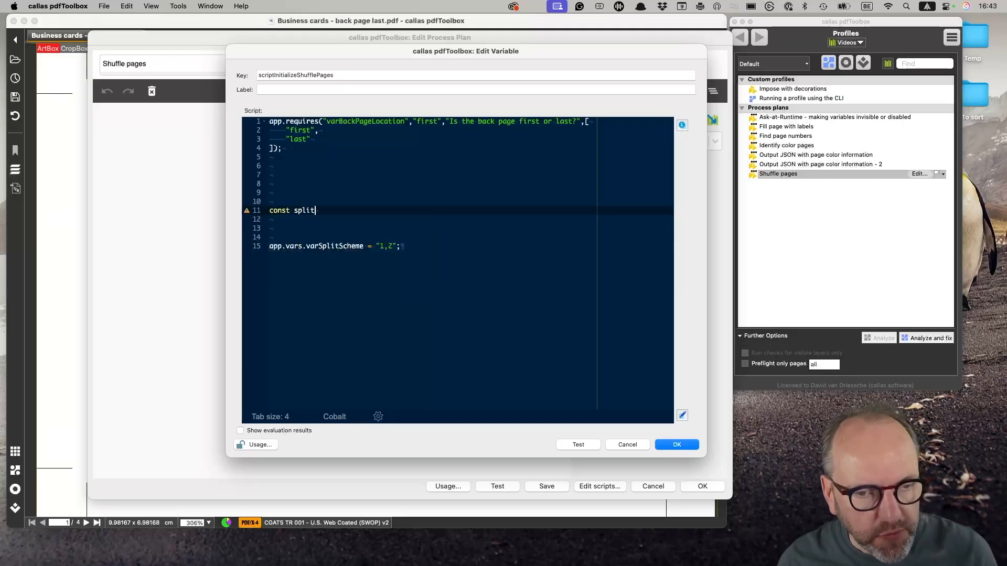
type("Schem")
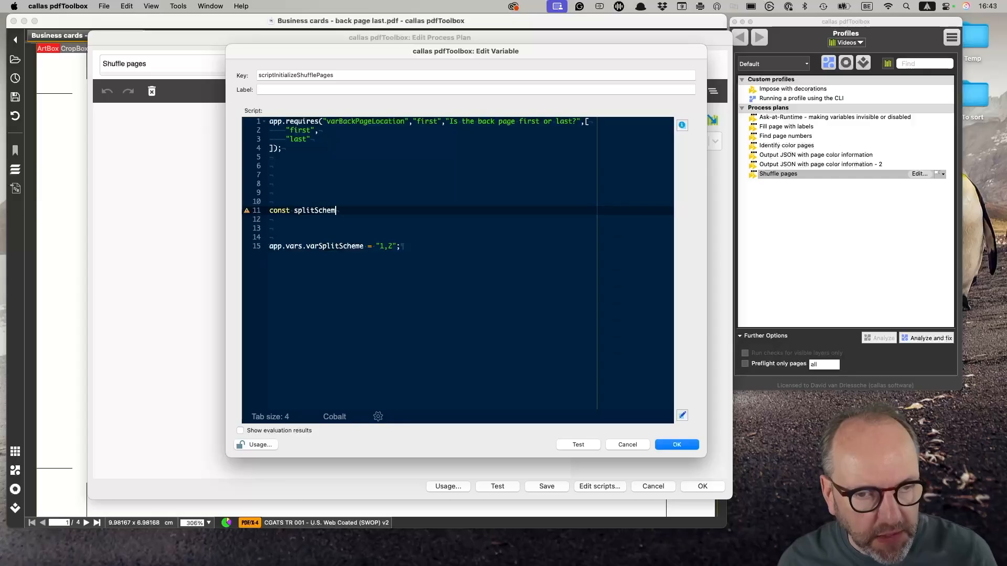
type("eArray = ")
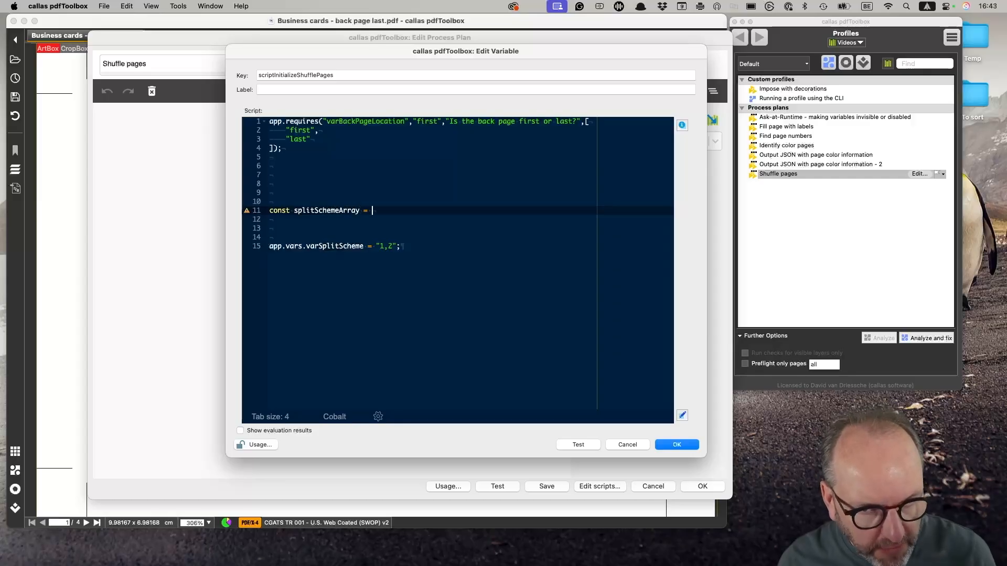
type("[]")
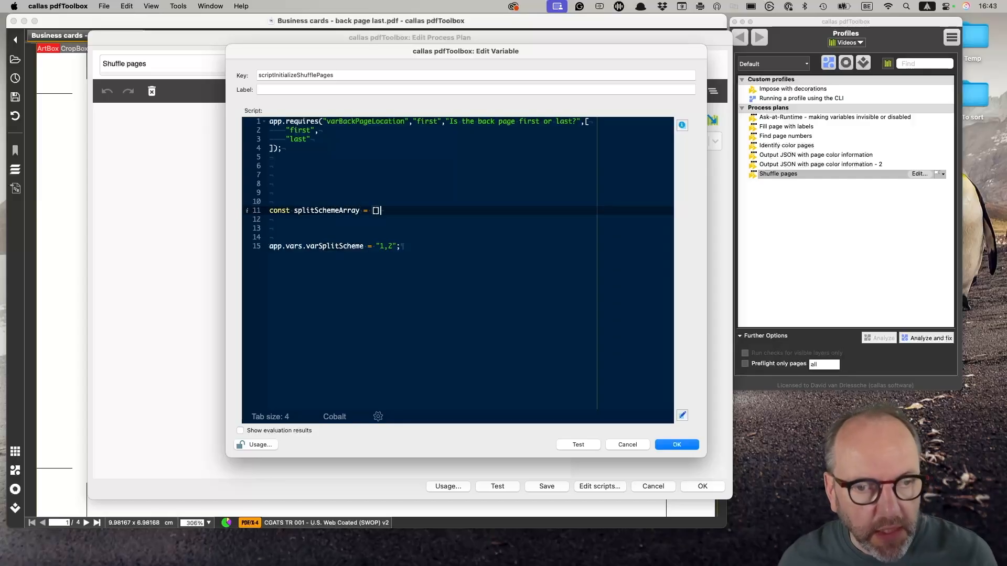
type(";")
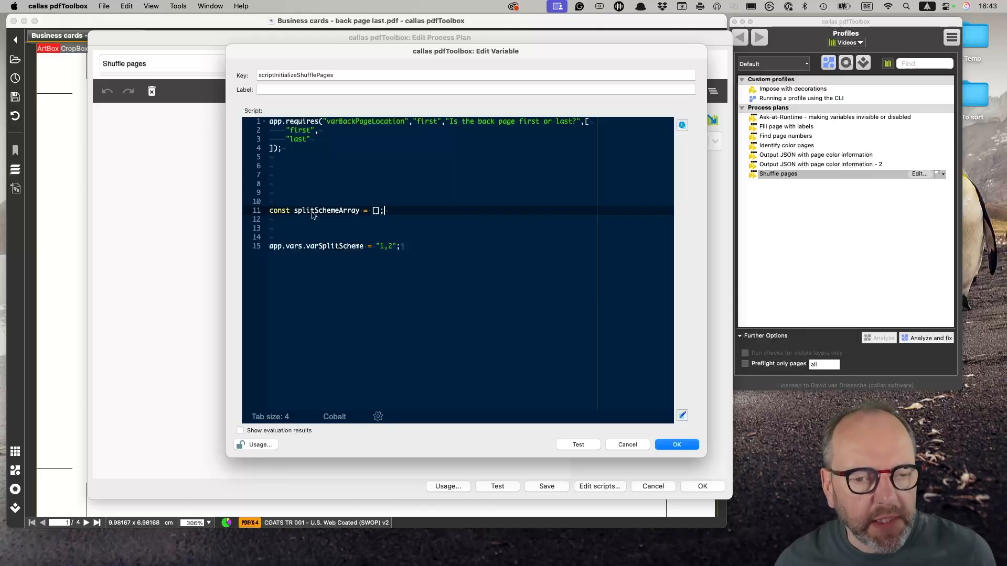
Step: Replace the fixed "1,2" value of app.vars.varSplitScheme with splitSchemeArray.join(",")
left_click(325, 203)
double_click(325, 212)
key("super+c")
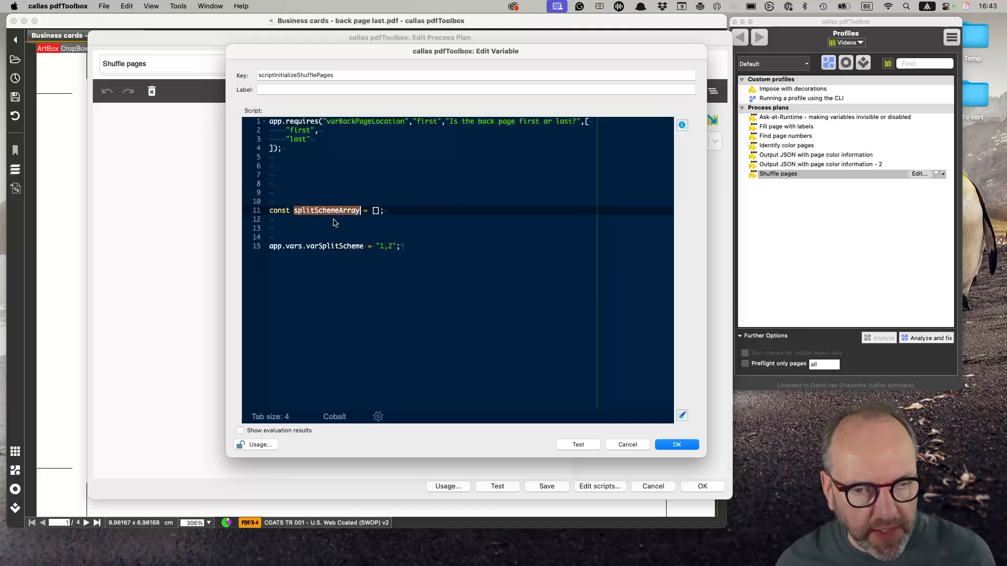
left_click(397, 247)
key("BackSpace")
key("BackSpace")
key("BackSpace")
key("BackSpace")
key("BackSpace")
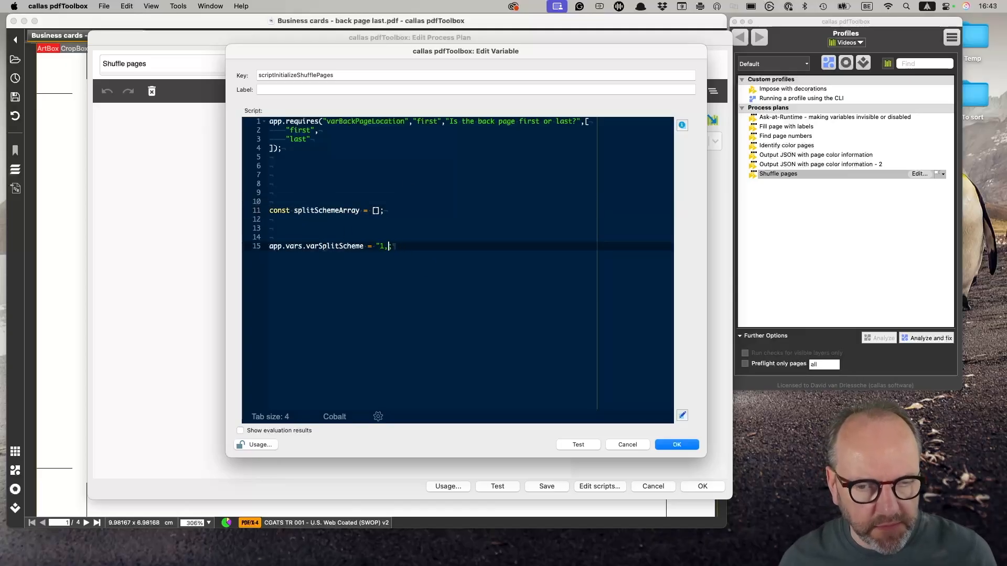
key("super+v")
type(".join")
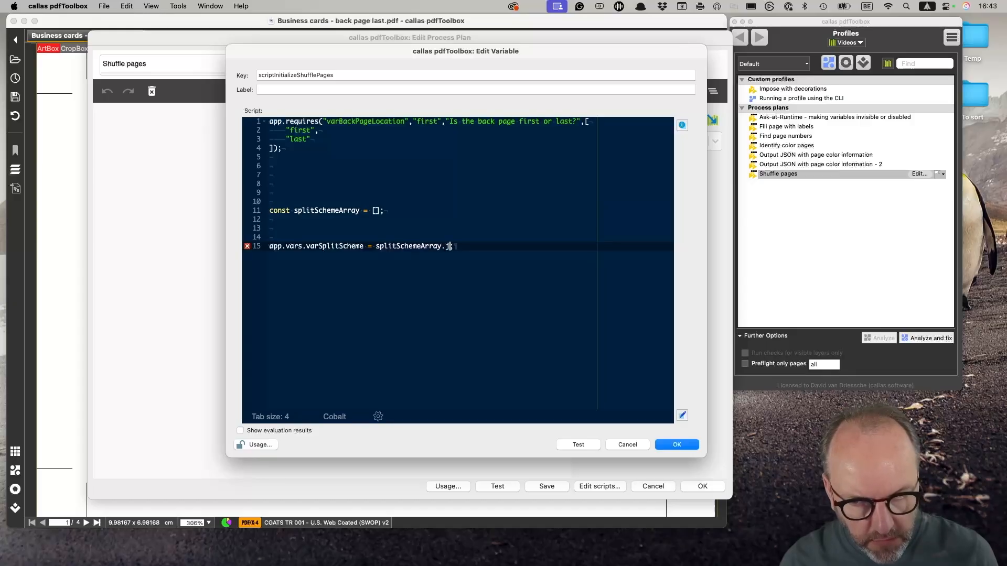
type("(\",")
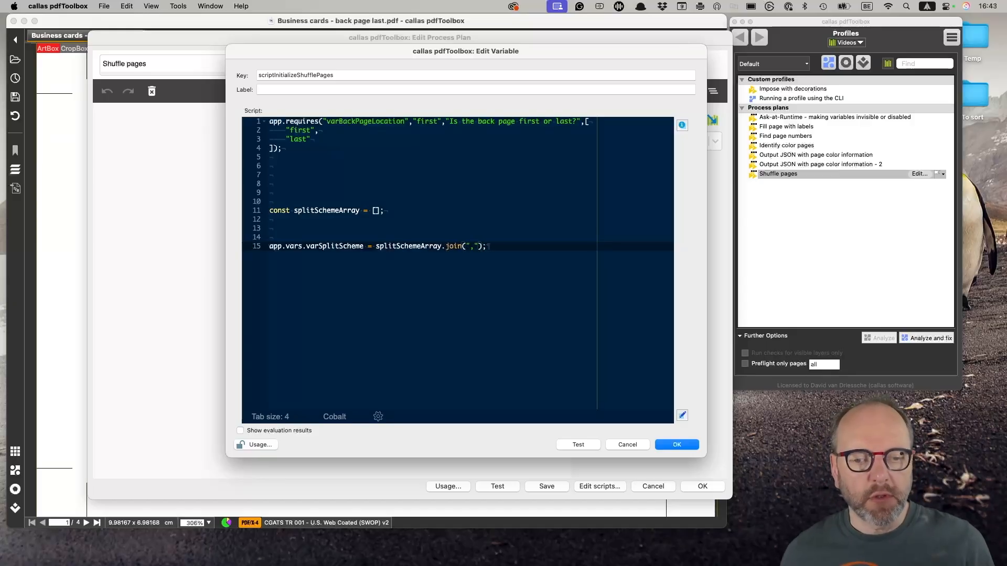
Step: Declare the page count on line 6 of the script with "const numPages = app.doc.numPages;"
left_click(376, 211)
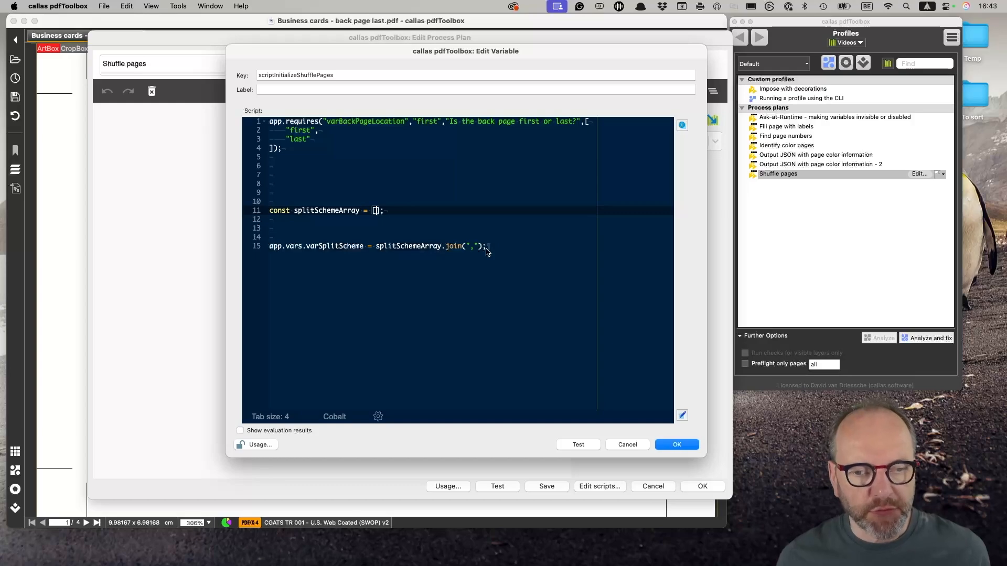
left_click(322, 246)
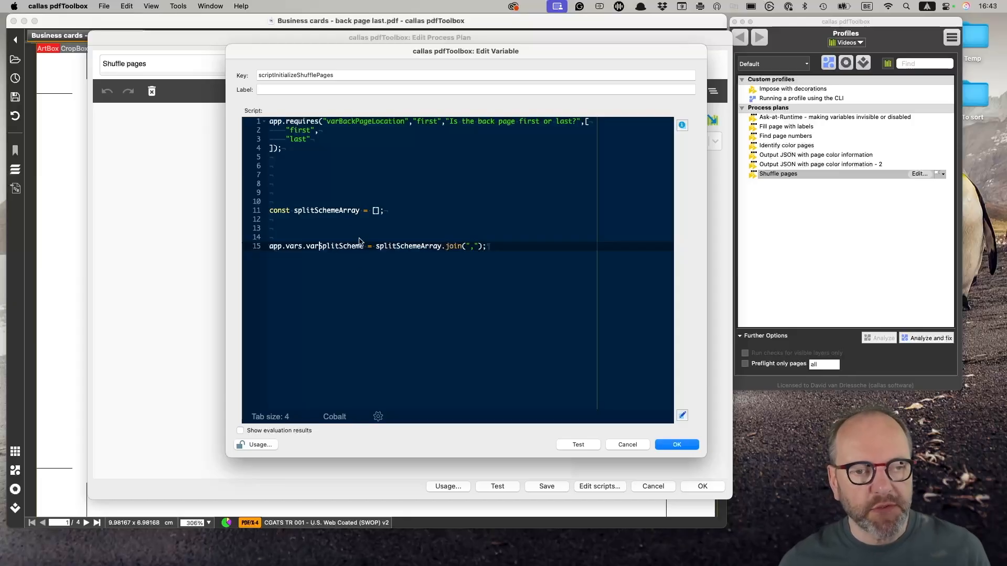
left_click(316, 175)
key("Up")
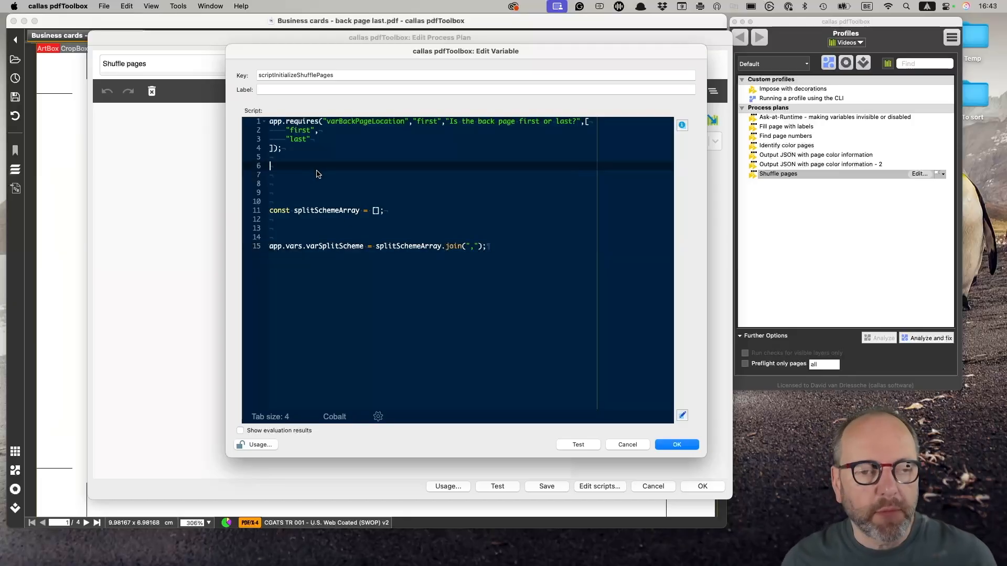
type("const")
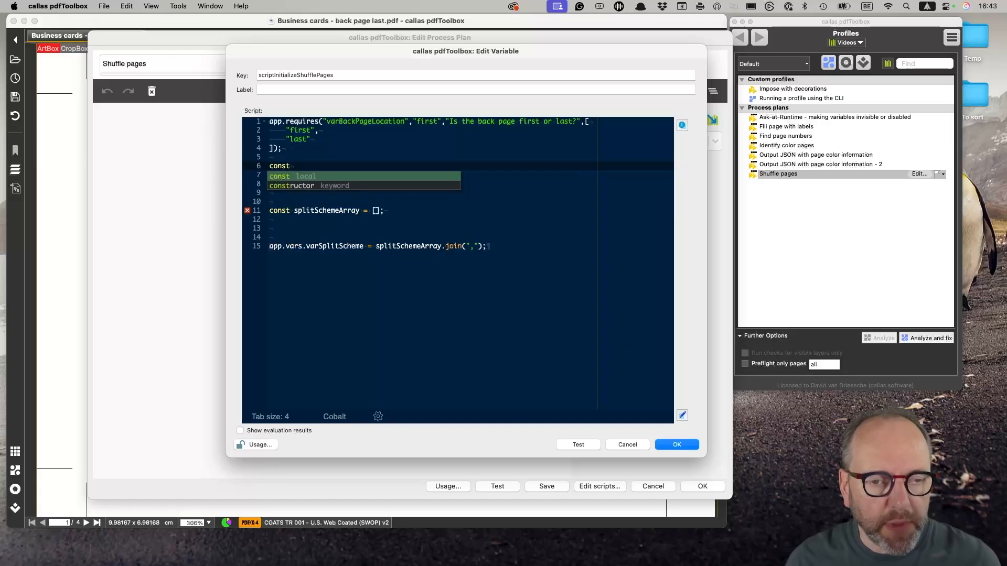
type(" num")
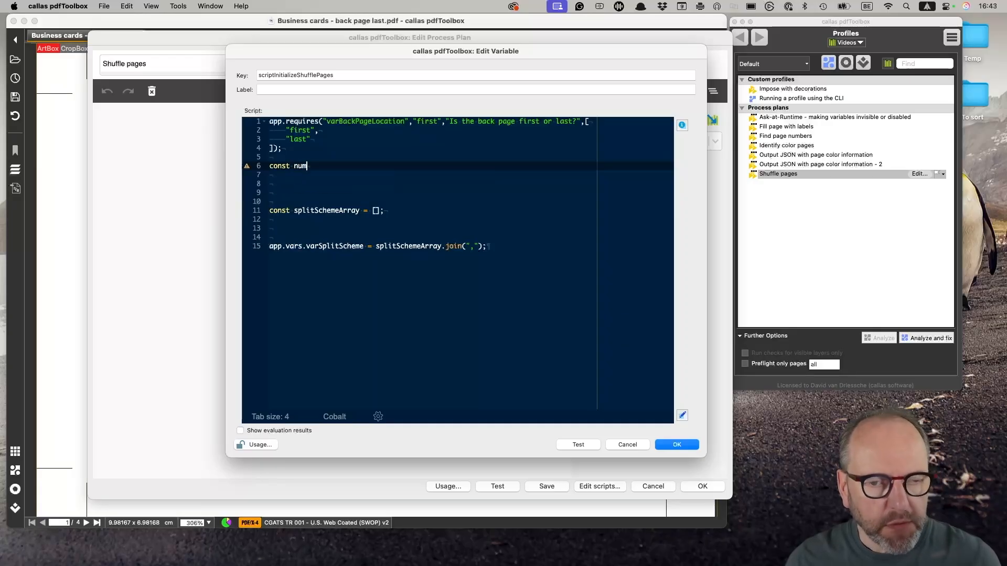
type("Pages = ")
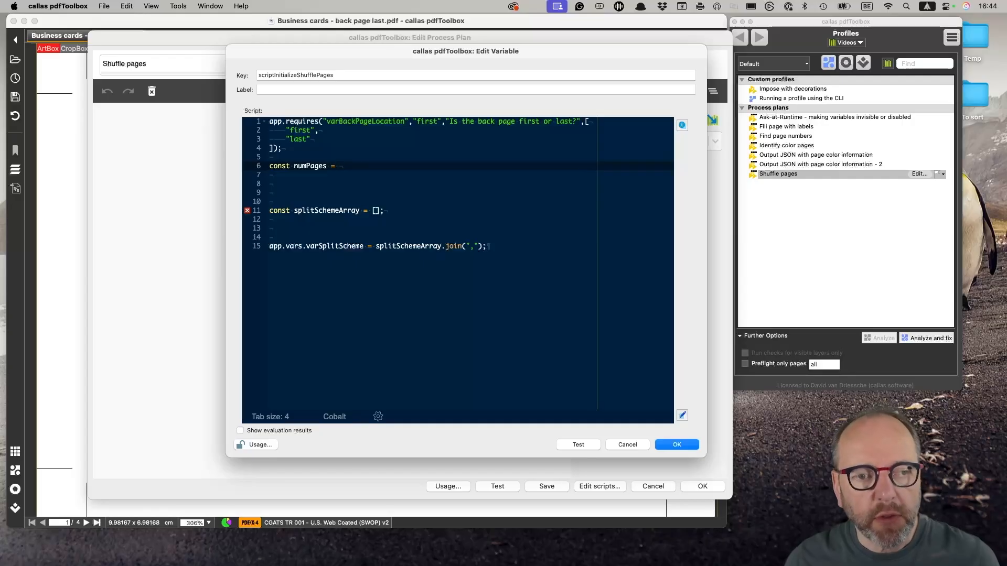
type("app")
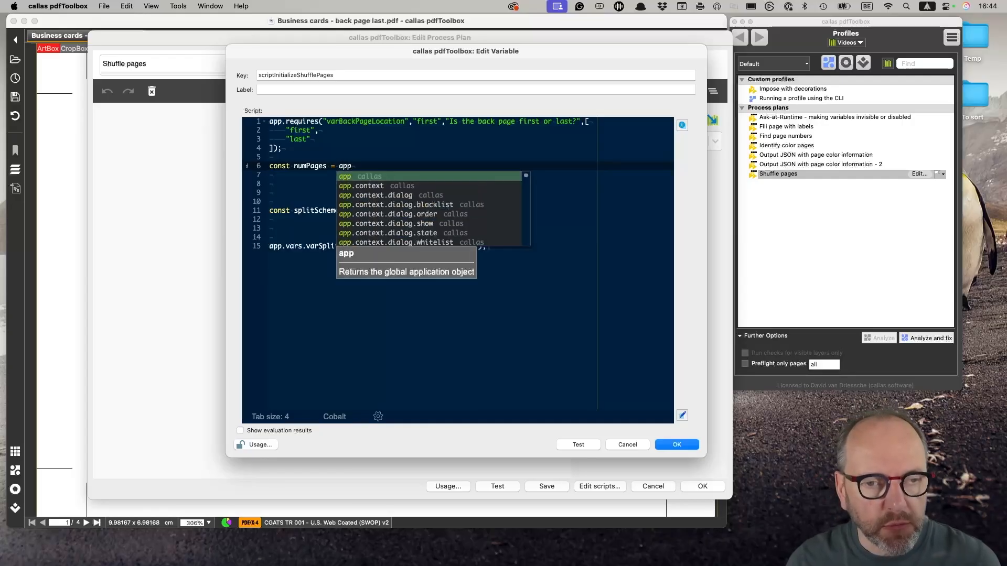
type(".doc")
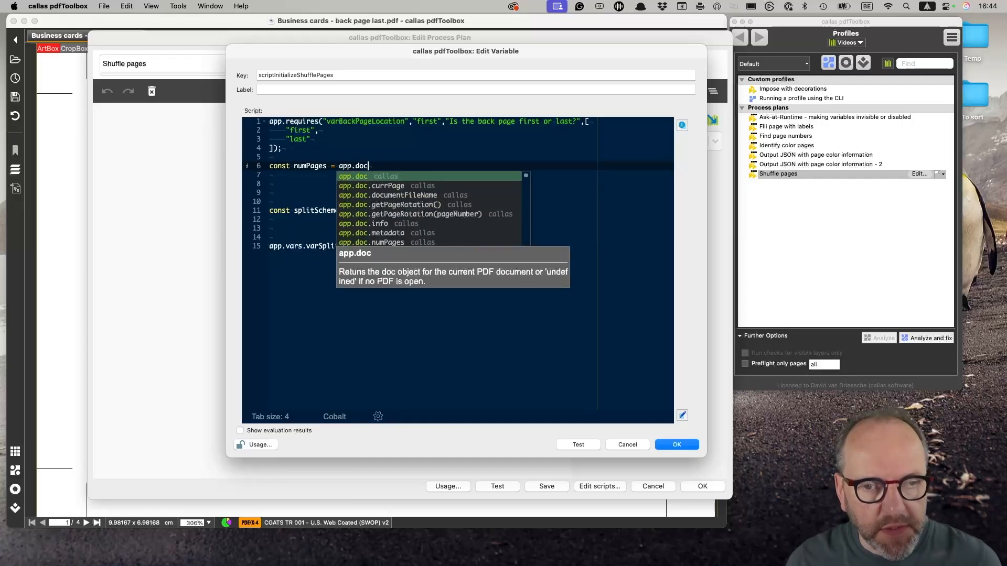
type(".")
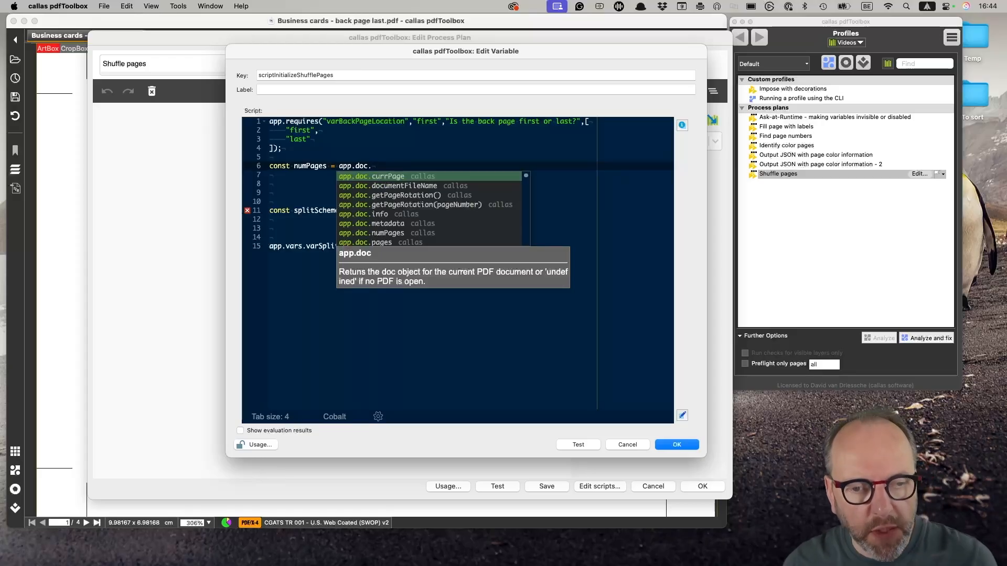
left_click(401, 234)
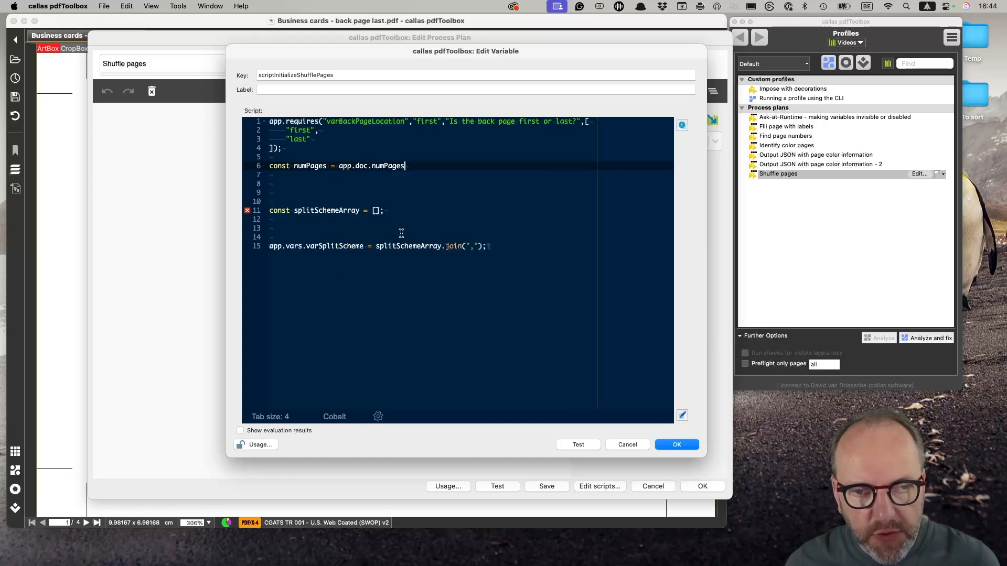
type(";")
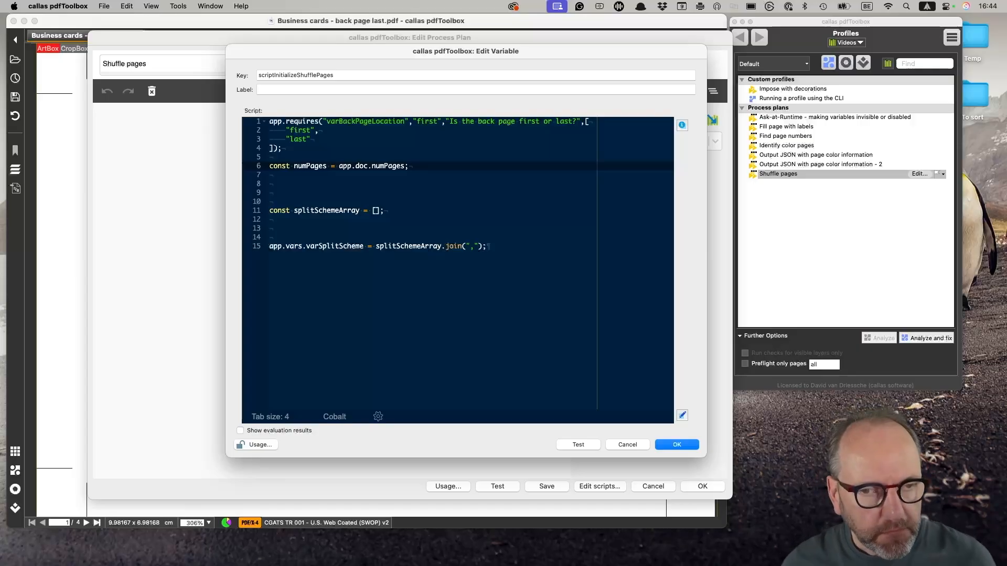
Step: Start line 7 with a constant indexBackPage that reads app.vars.varBackPageLocation, reusing the variable name from the app.requires statement
key("Return")
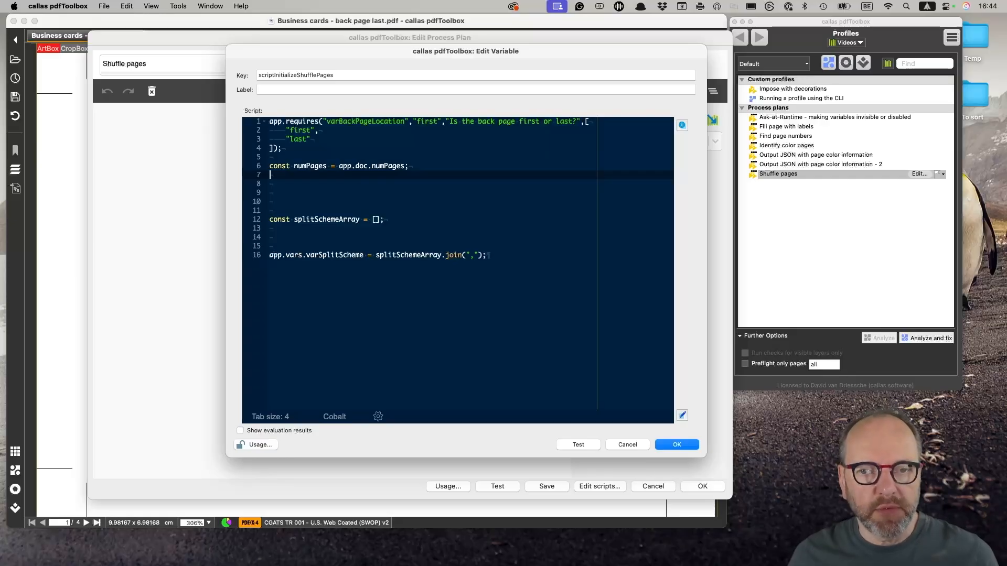
type("const ")
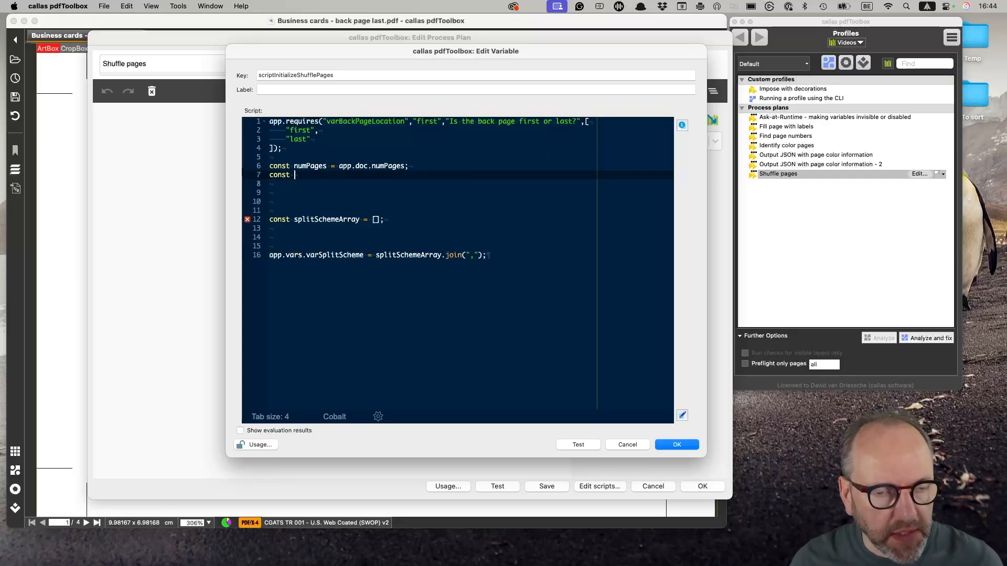
type("index")
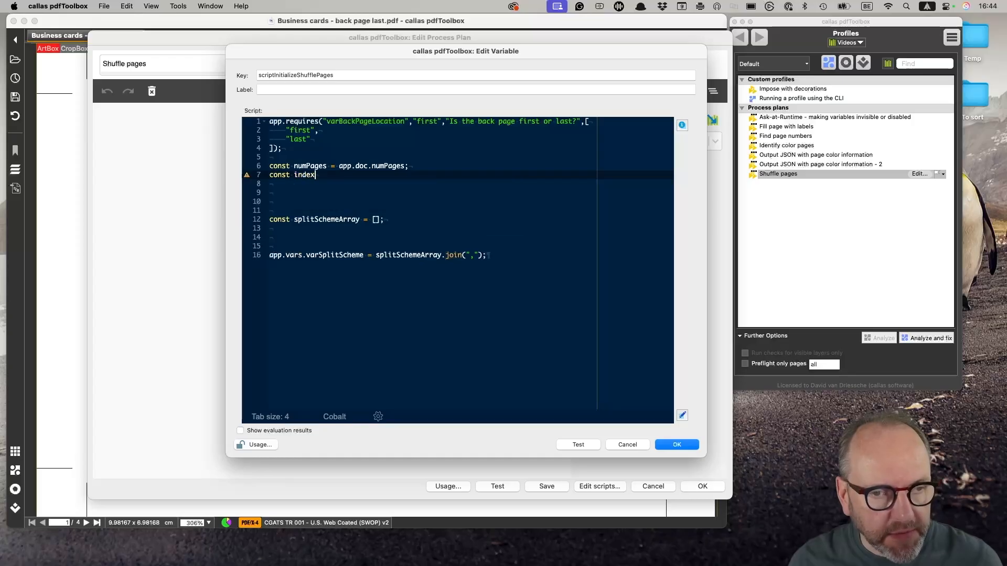
type("BackPage")
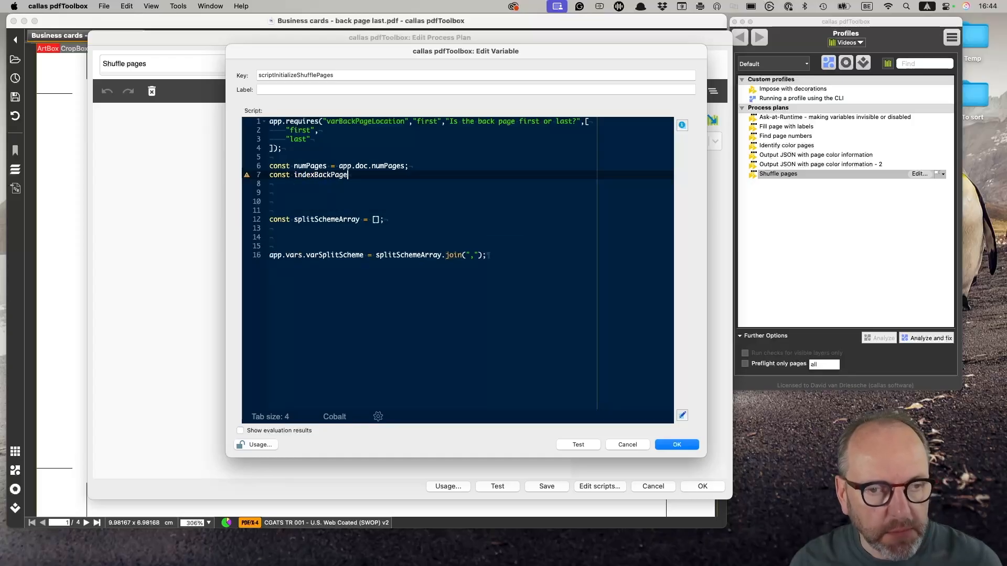
type(" =")
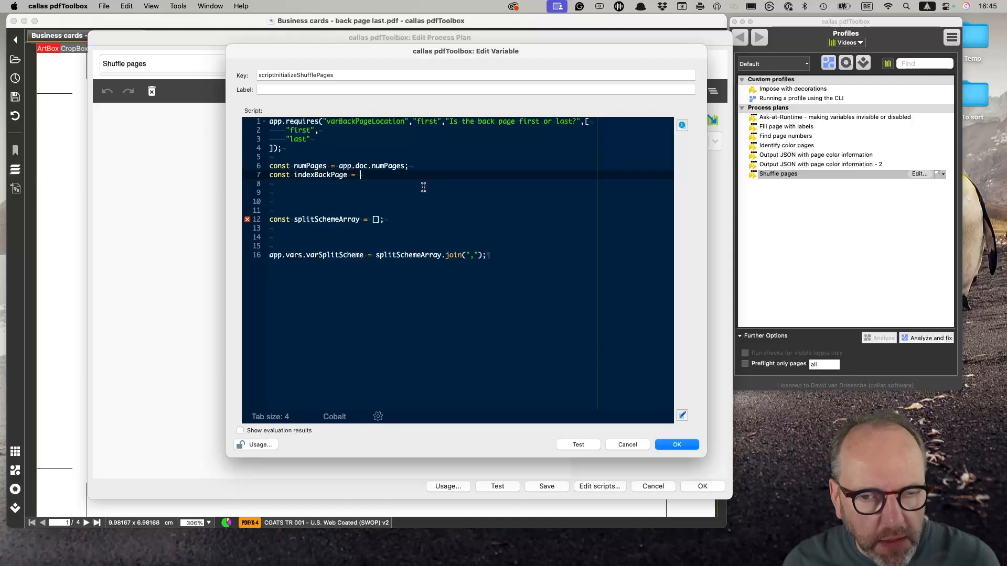
type("app.vars")
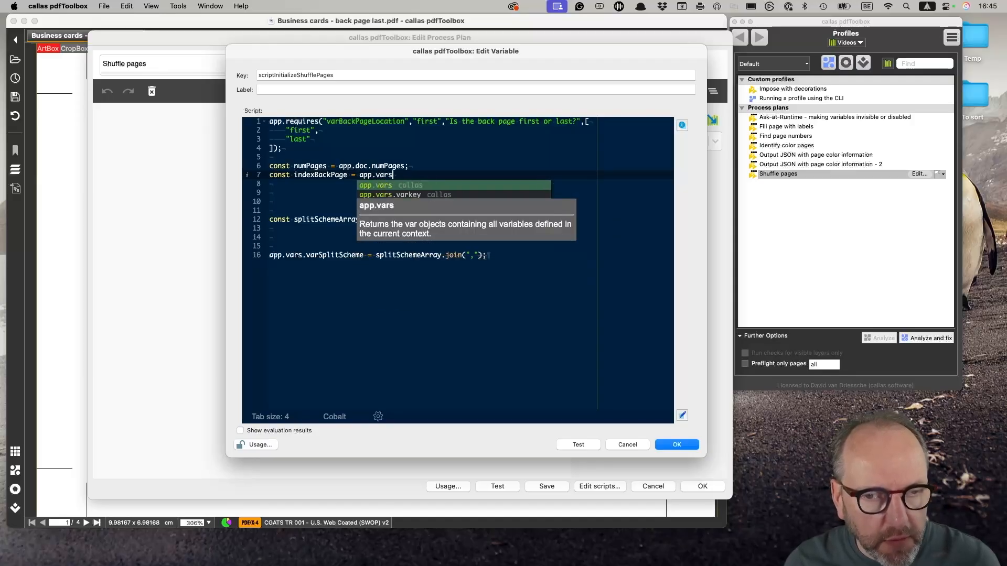
type(".var")
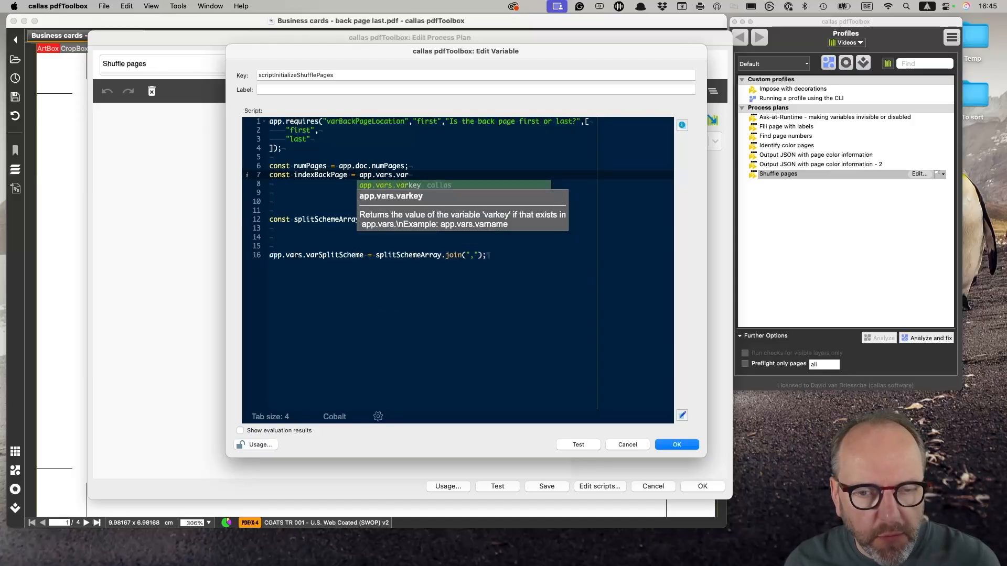
double_click(373, 121)
key("ctrl+c")
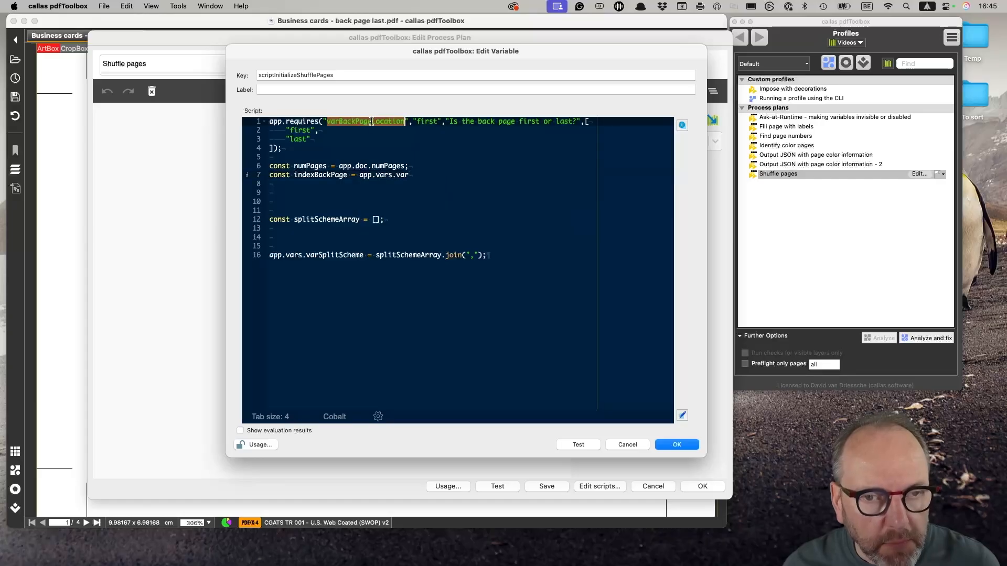
double_click(400, 175)
key("ctrl+v")
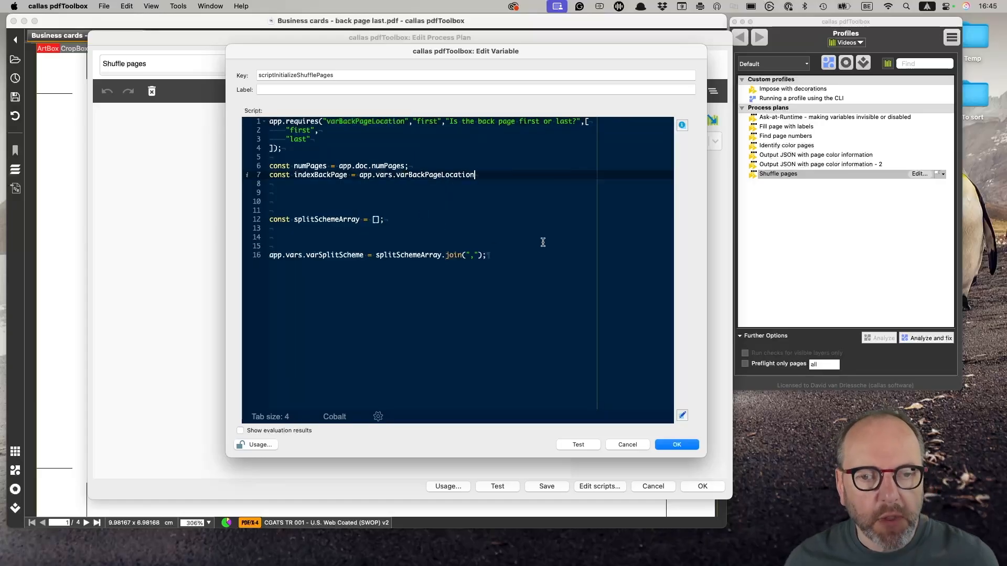
Step: Complete the indexBackPage expression with the condition === "first" ? 1 : -1; so it depends on the back page location
type("=== \"first")
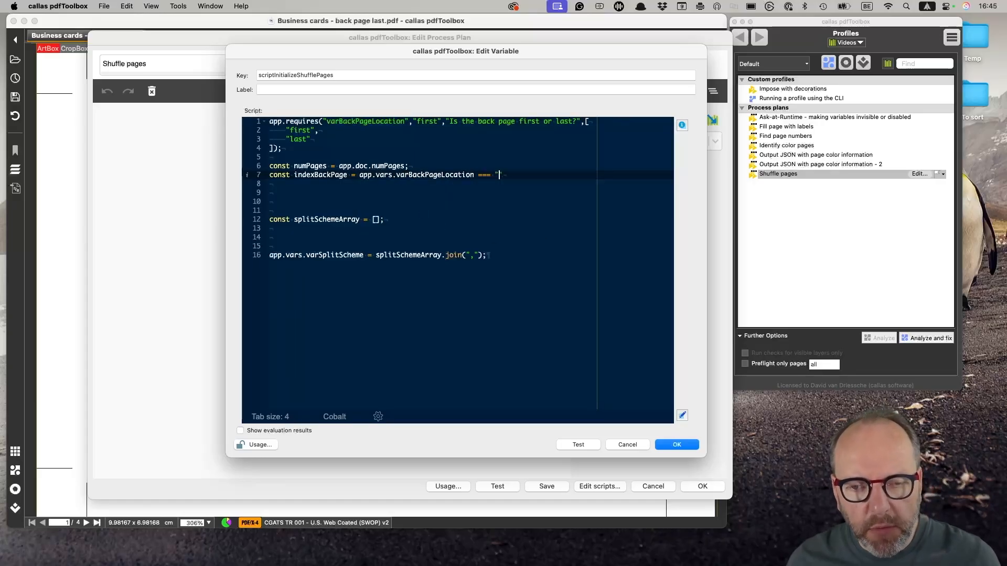
type("\"")
type("1")
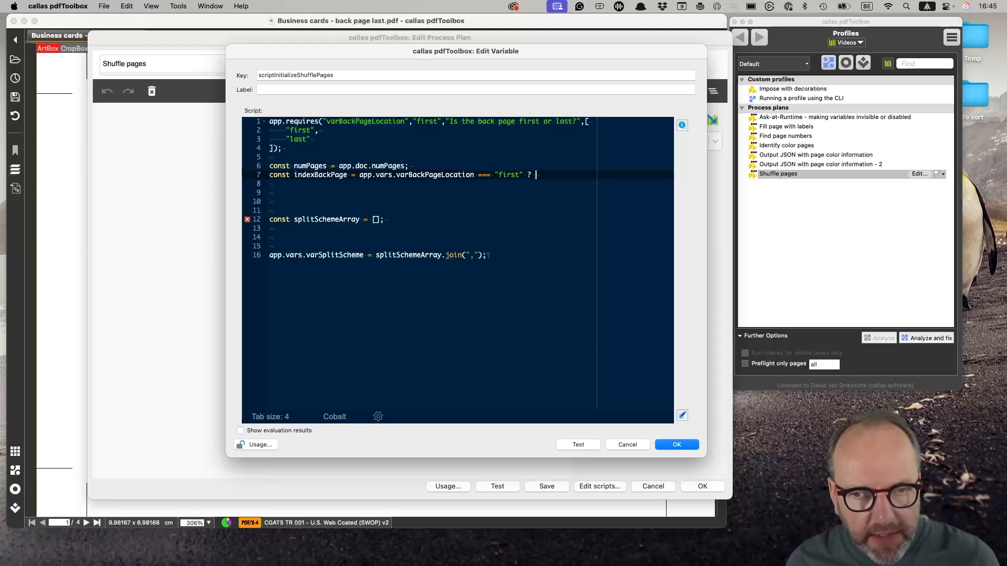
type(" : -1;")
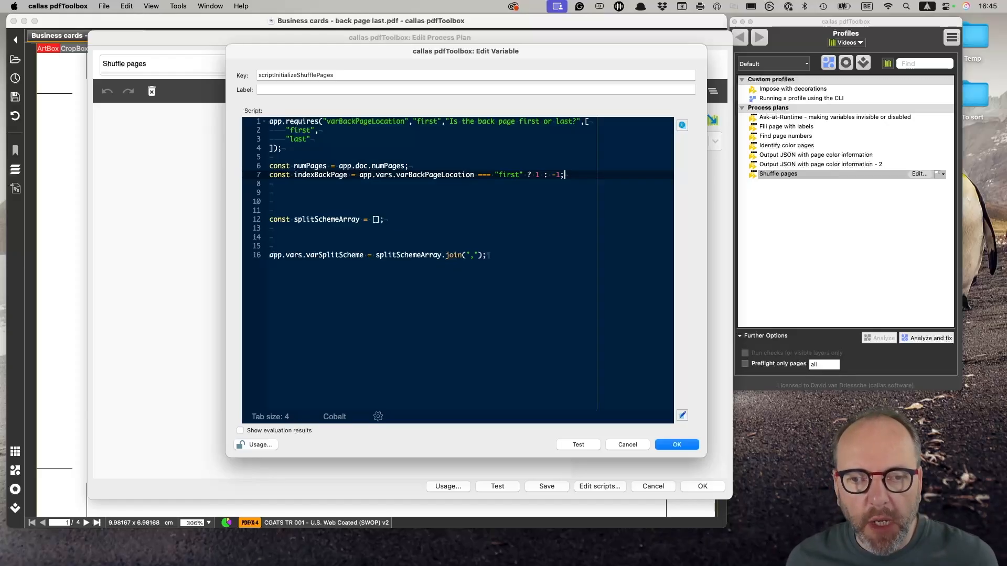
Step: Duplicate the indexBackPage declaration onto line 8, directly below the original
triple_click(444, 175)
key("super+c")
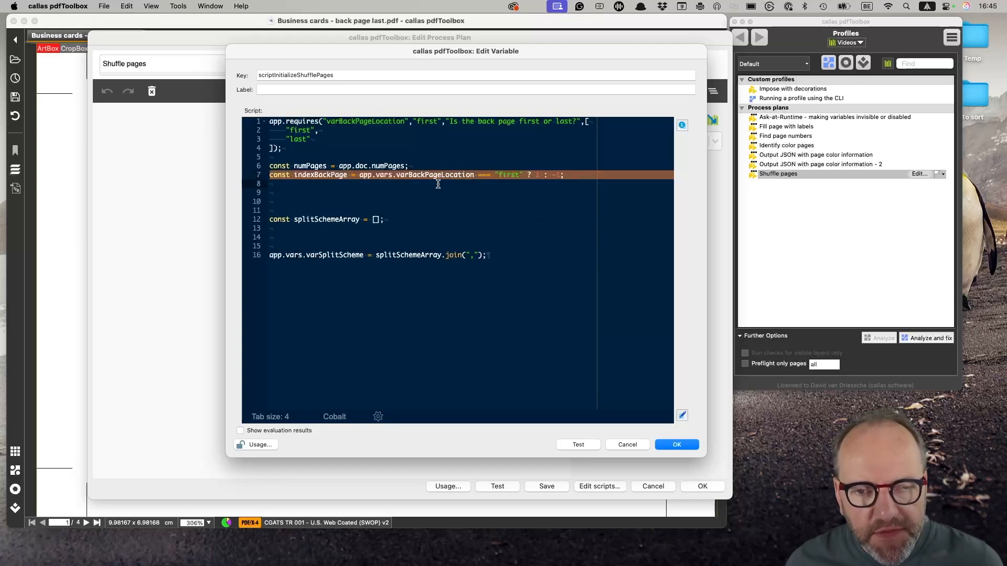
key("super+v")
key("super+v")
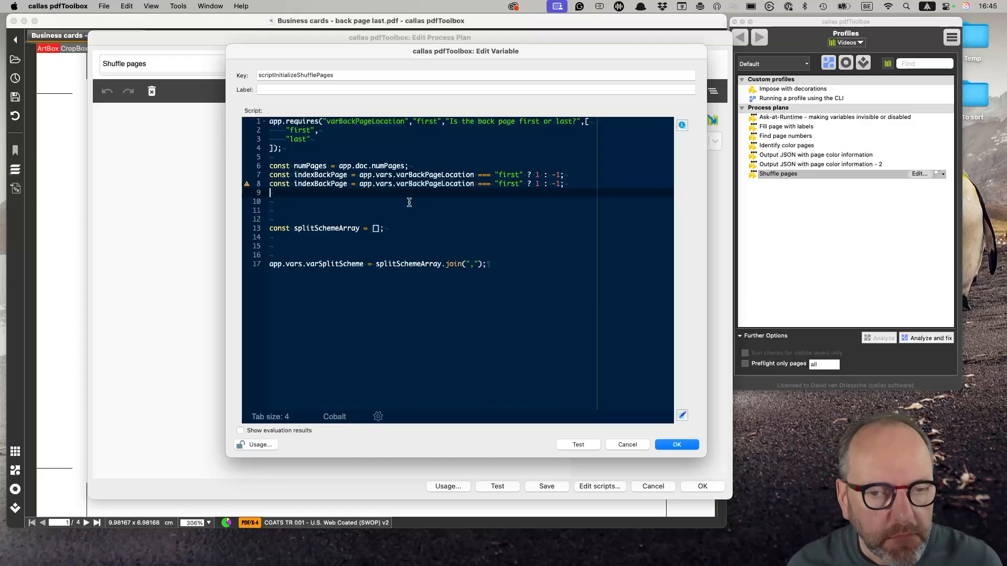
Step: Rename the constant on line 8 to indexFrontPages and change its conditional values to 2 : 1
double_click(325, 185)
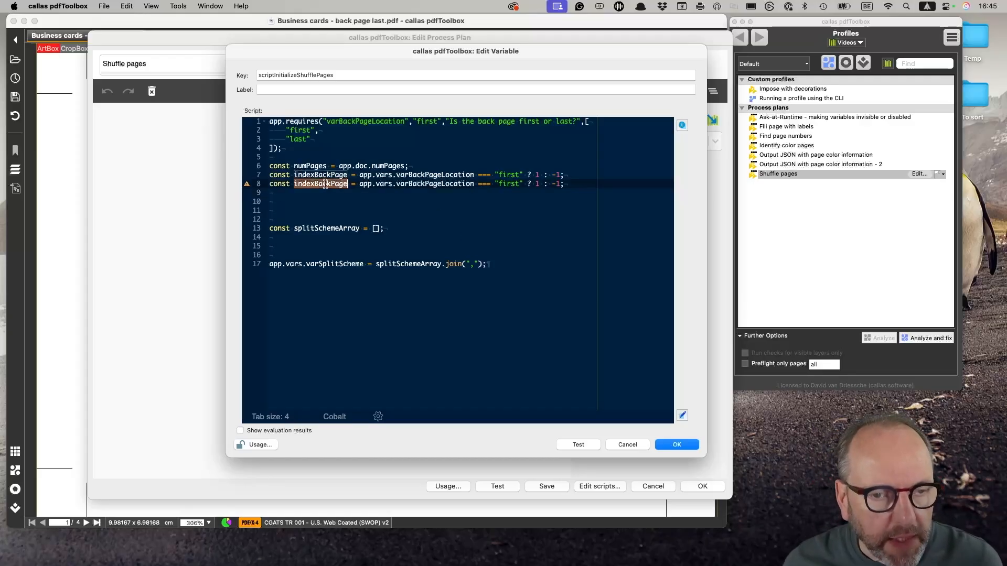
type("indexFro")
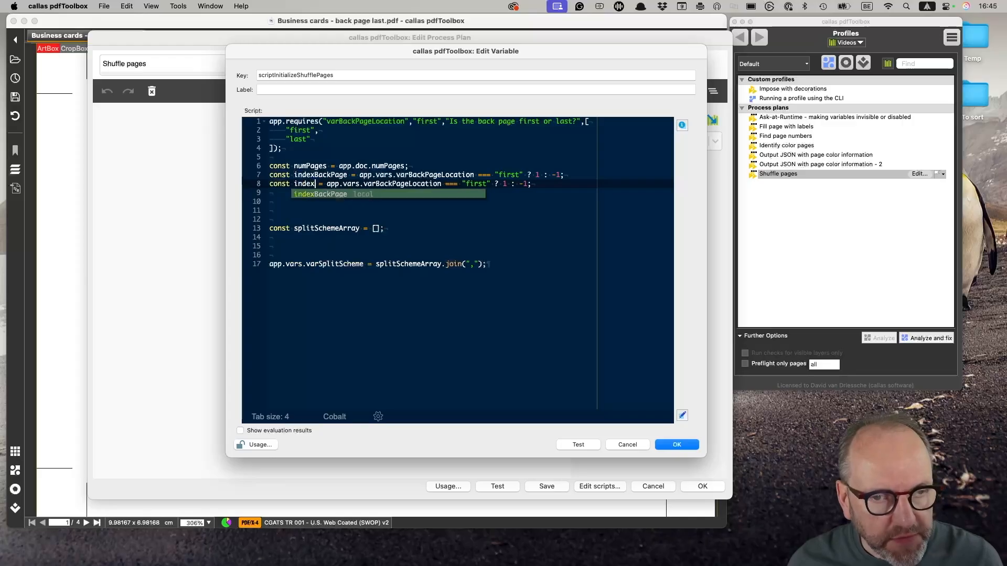
type("ntPages")
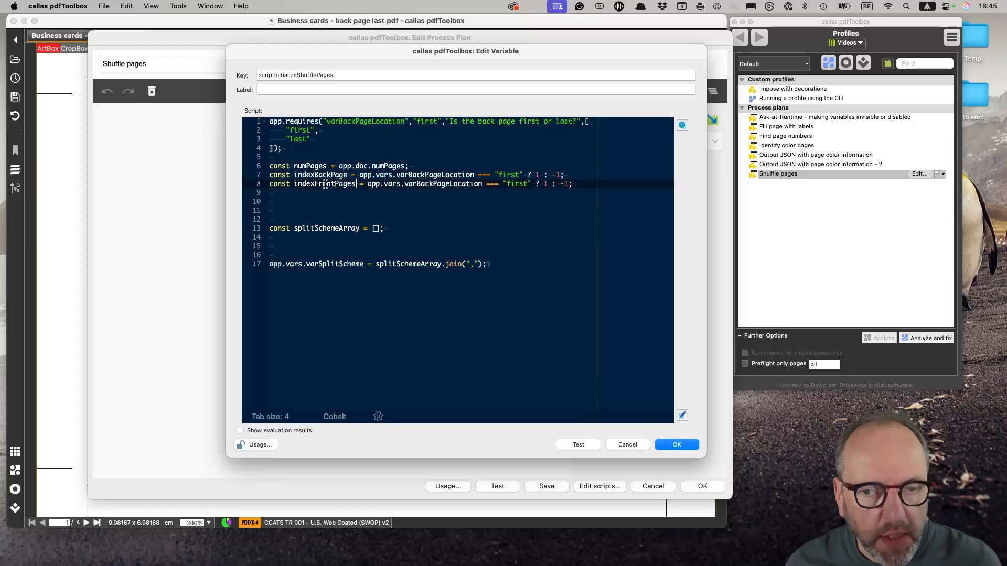
double_click(545, 183)
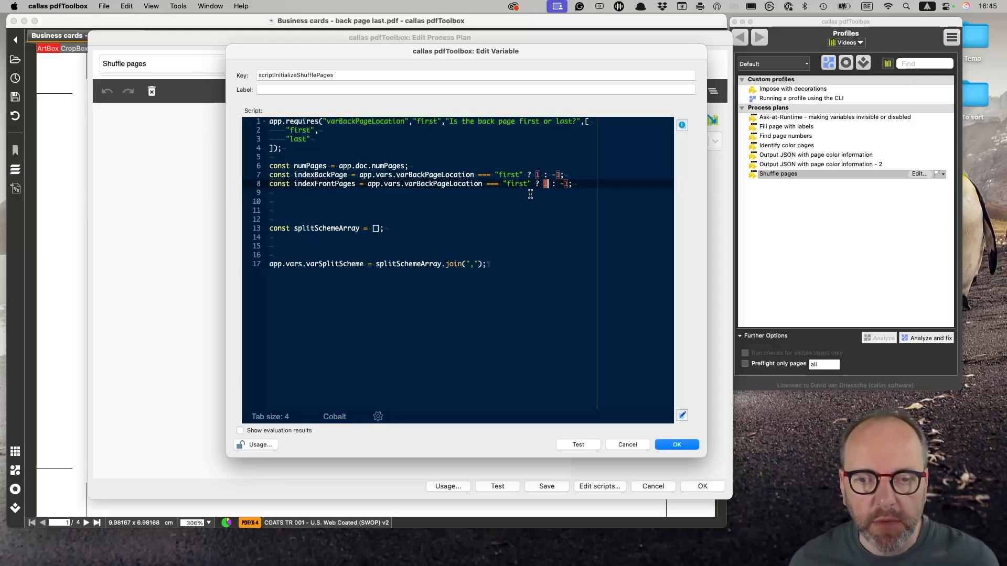
type("2")
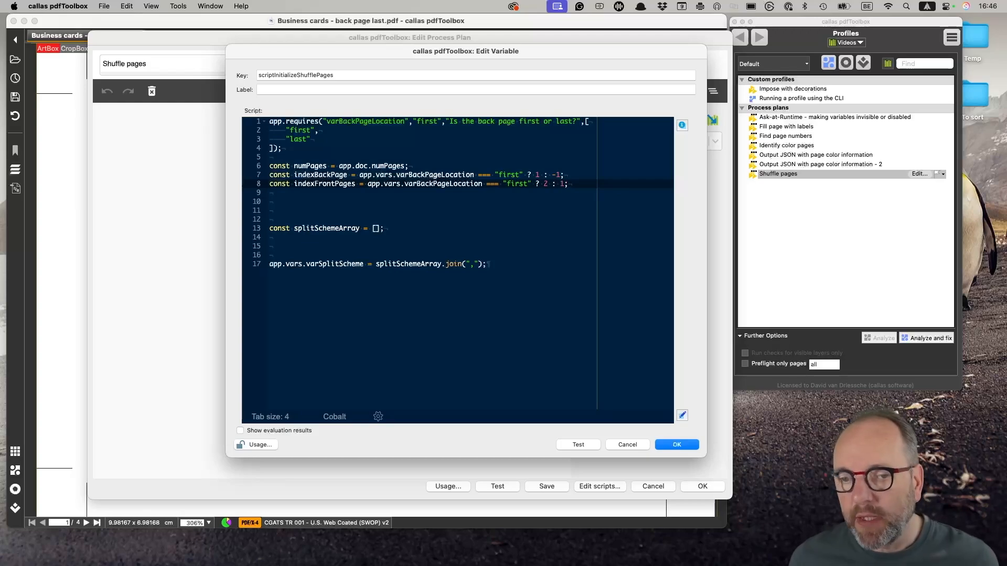
Step: Remove three of the blank lines between the indexFrontPages and splitSchemeArray declarations
left_click(441, 193)
key("Delete")
key("Delete")
key("Delete")
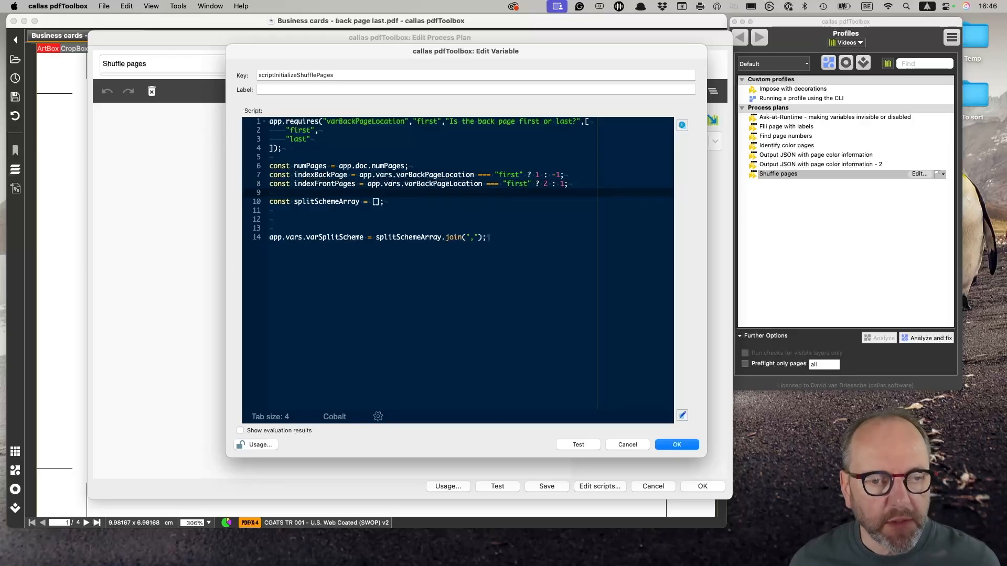
Step: On line 11, write the loop header for (let index = 0; index < numPages - 1; index++) below the splitSchemeArray declaration
key("Down")
key("Down")
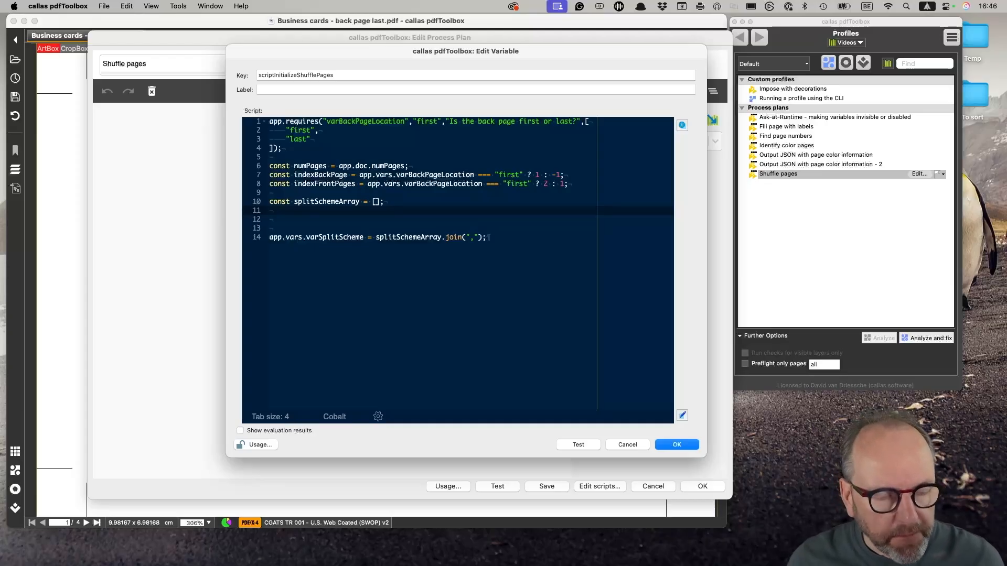
type("for ")
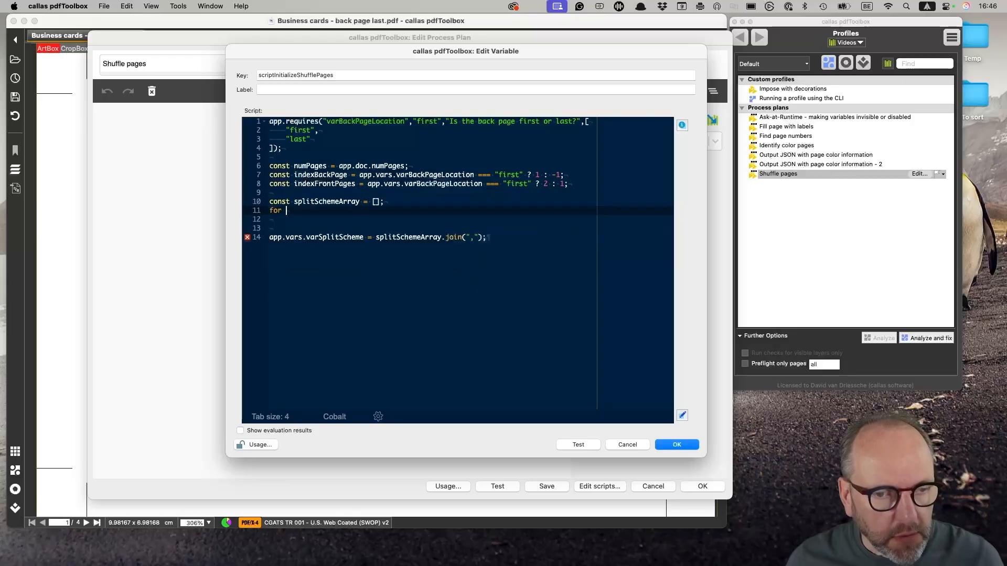
type("(let index = ")
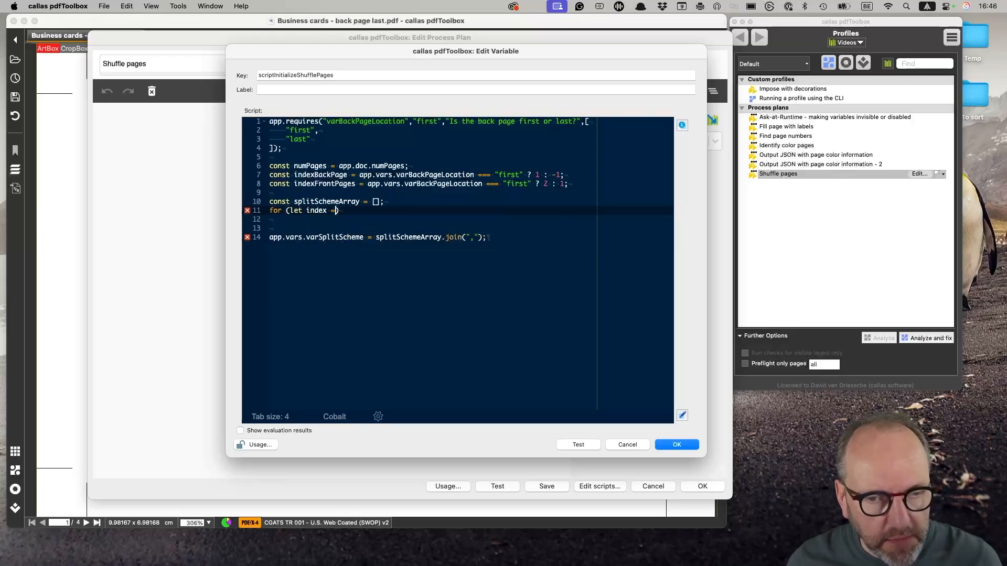
type("0; ")
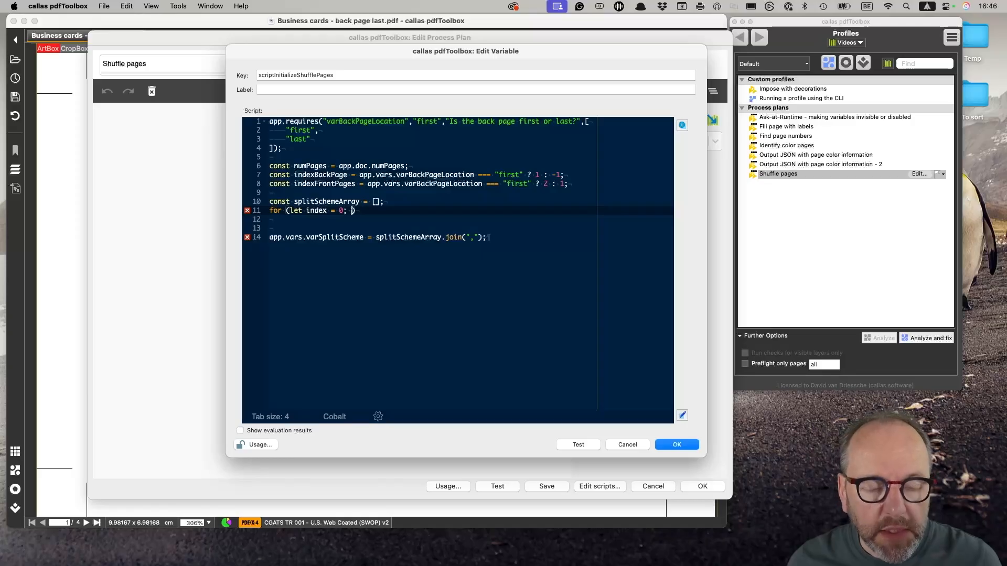
type("index <")
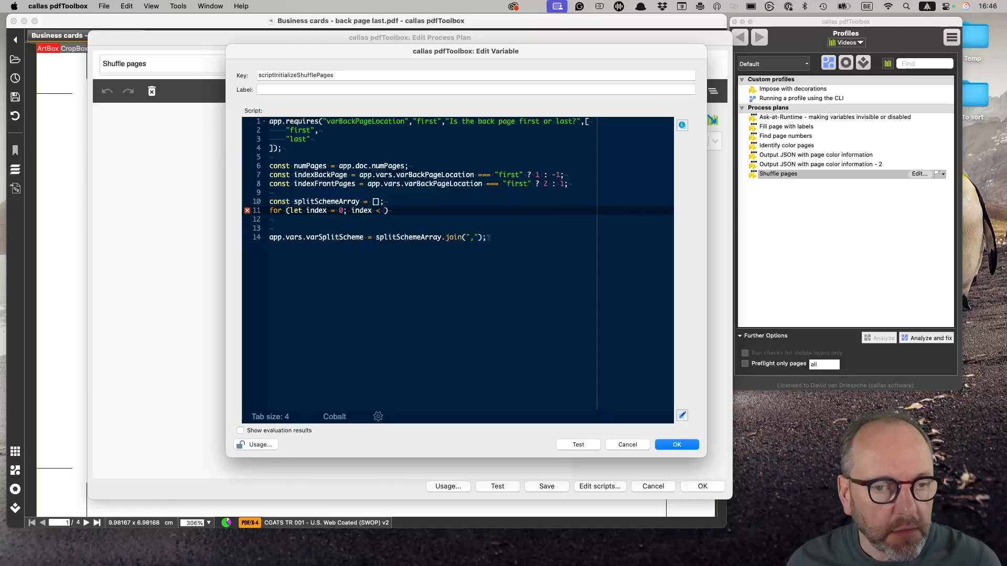
double_click(310, 166)
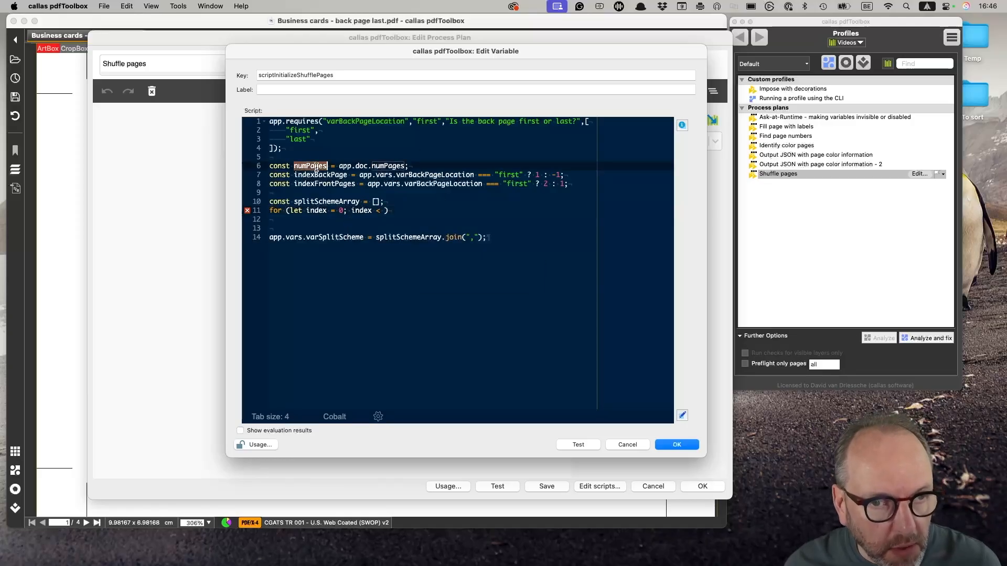
key("super+c")
left_click(387, 211)
key("super+v")
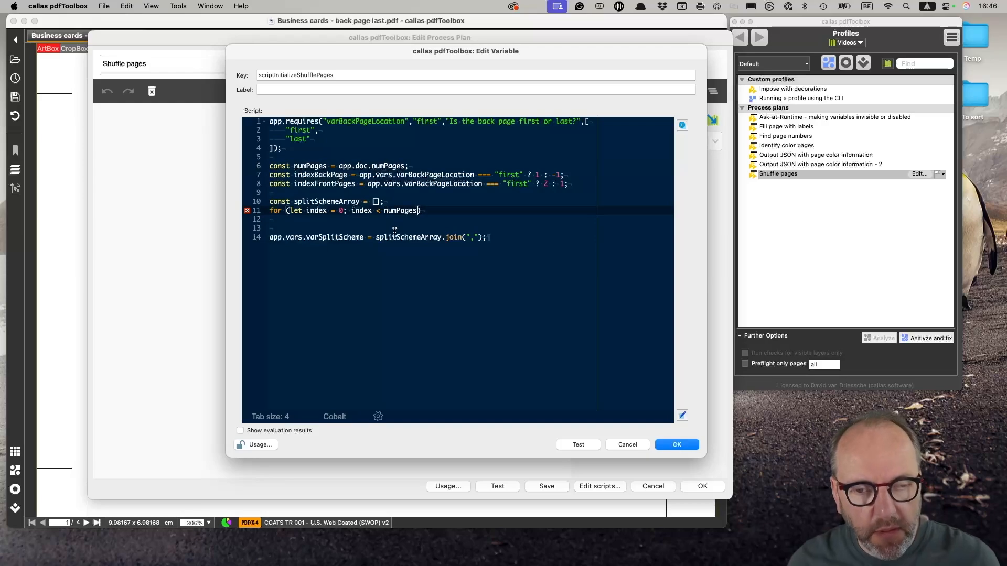
type("- 1")
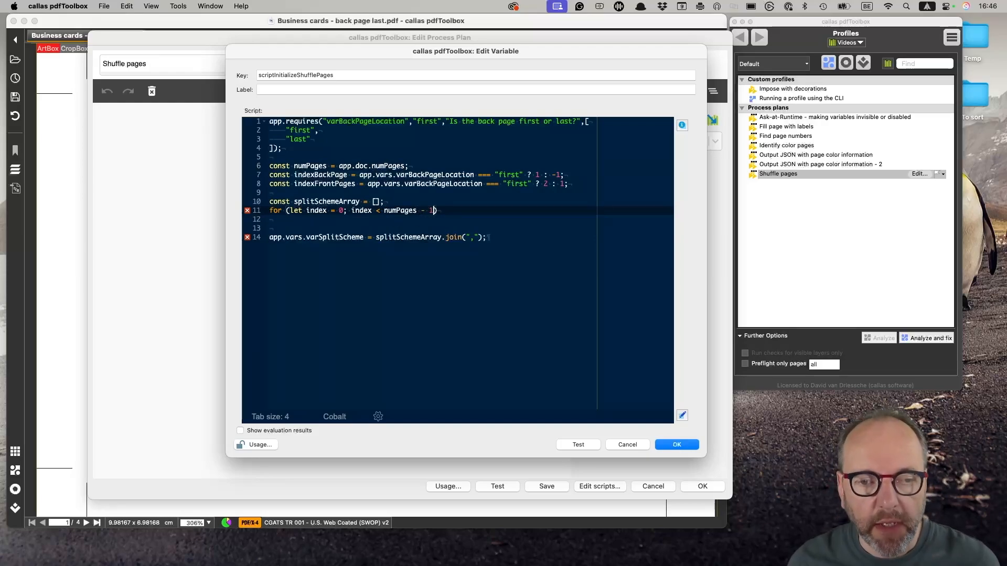
type("; index++")
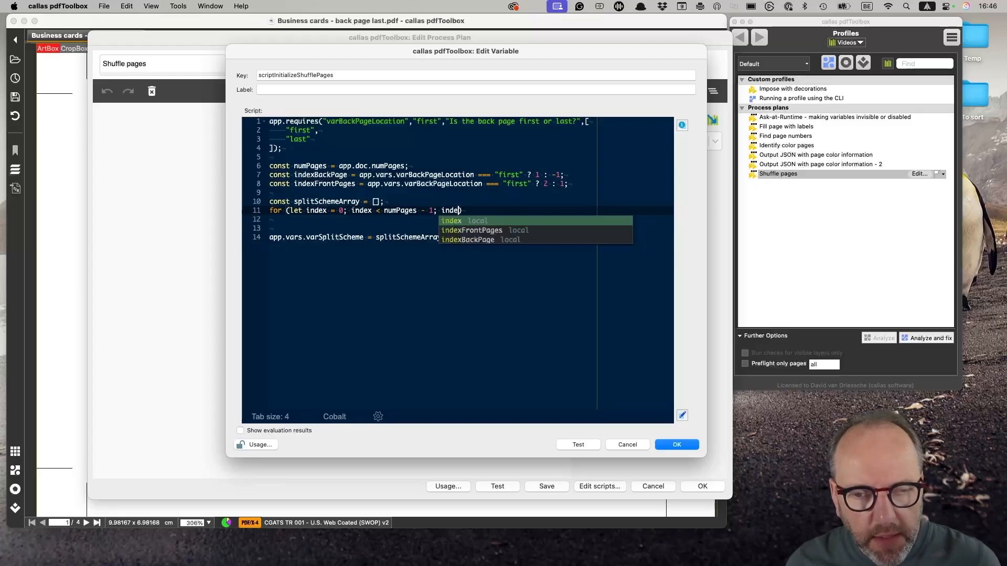
key("Right")
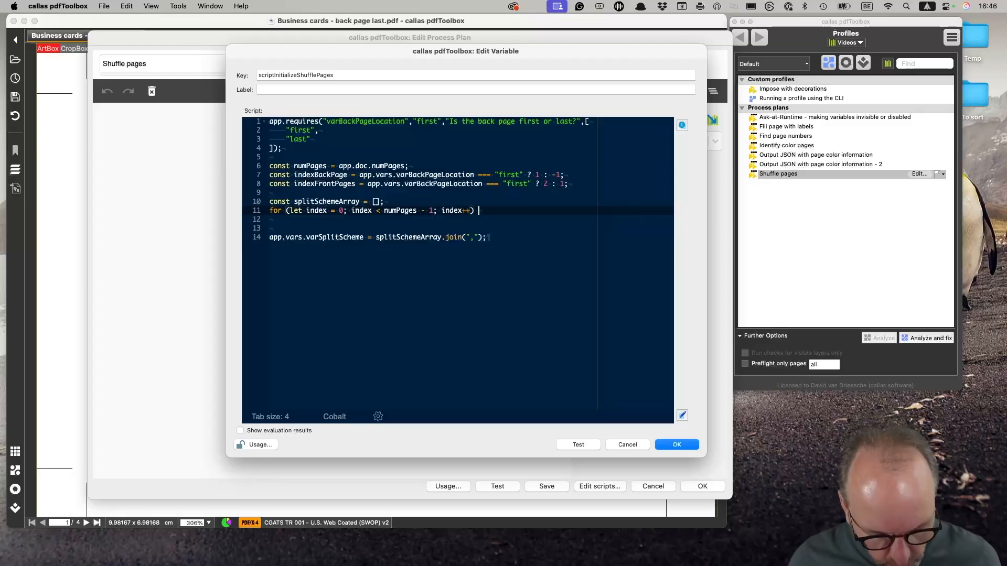
Step: Give the for loop a braced body with an empty line inside, keeping one blank line before the varSplitScheme assignment
type("{}")
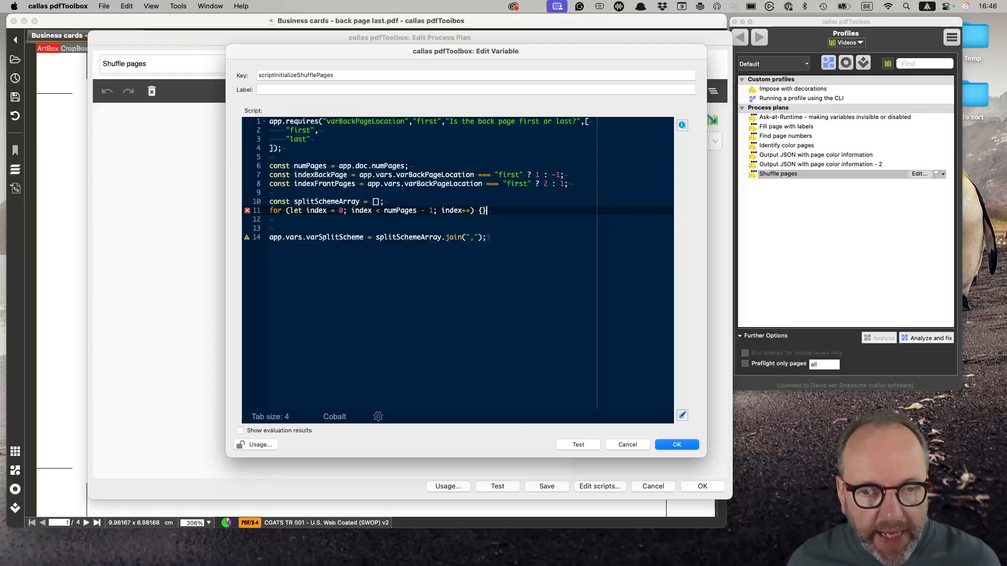
key("Left")
key("Return")
key("Down")
key("Down")
key("Delete")
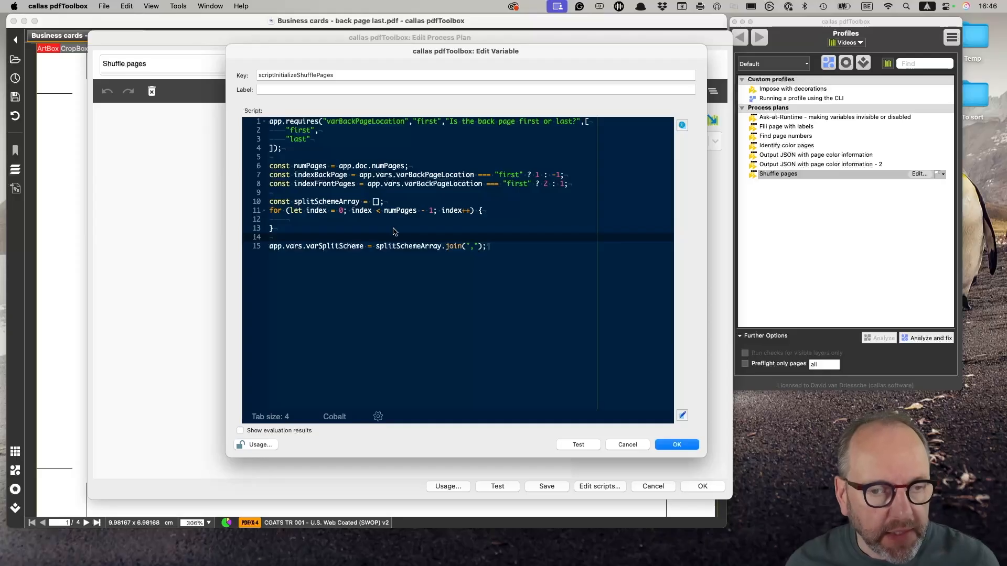
Step: Insert a splitSchemeArray.push() call inside the for loop on line 12
left_click(320, 201)
double_click(319, 201)
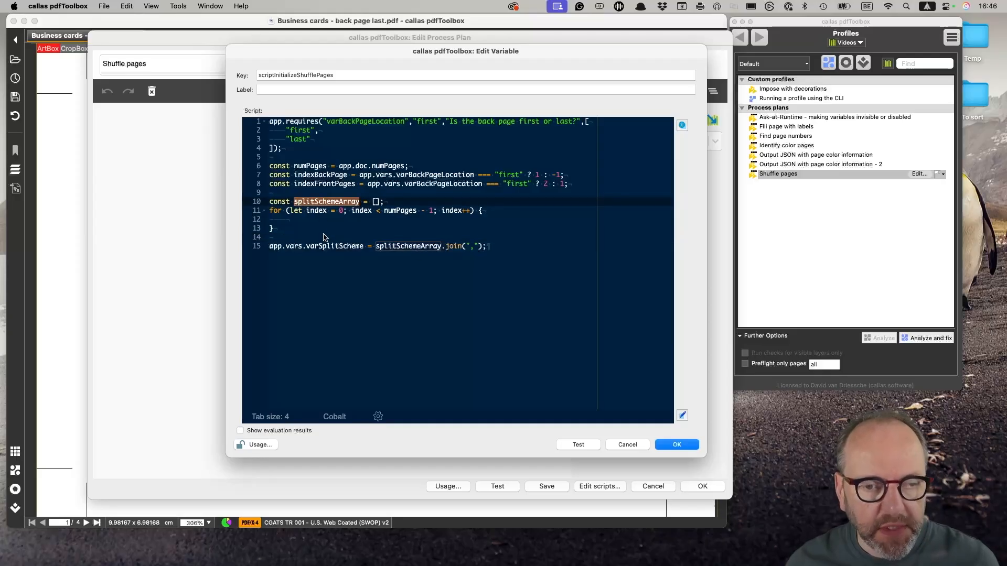
left_click(311, 221)
key("super+v")
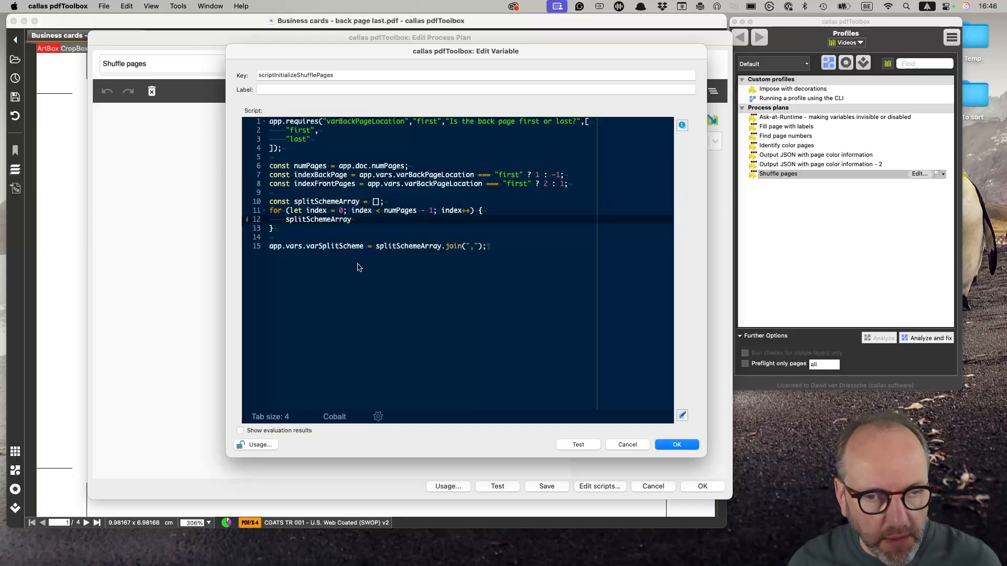
type(".push(")
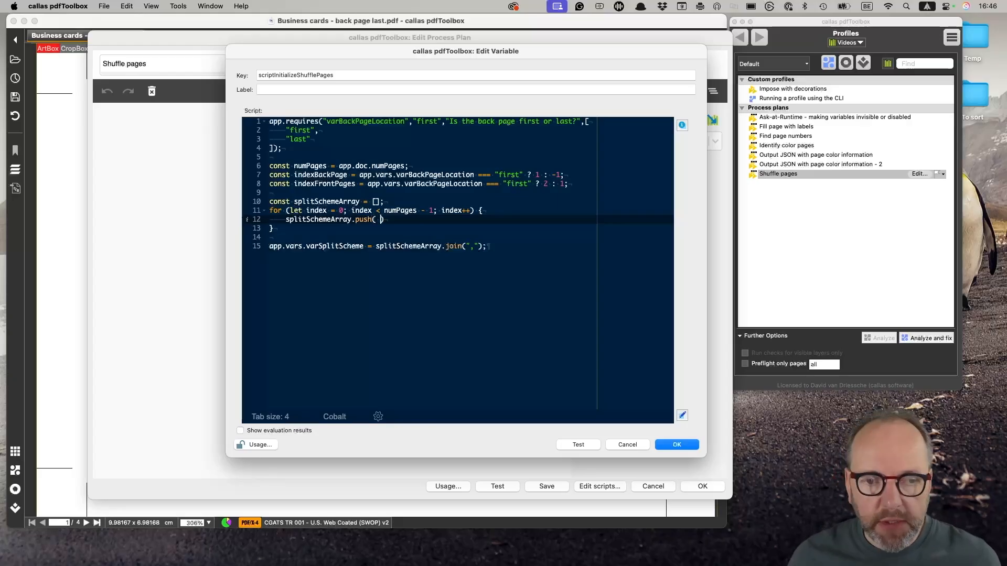
Step: Fill the push call on line 12 with indexFrontPages + index and end the statement with a semicolon
double_click(337, 184)
key("super+c")
left_click(381, 220)
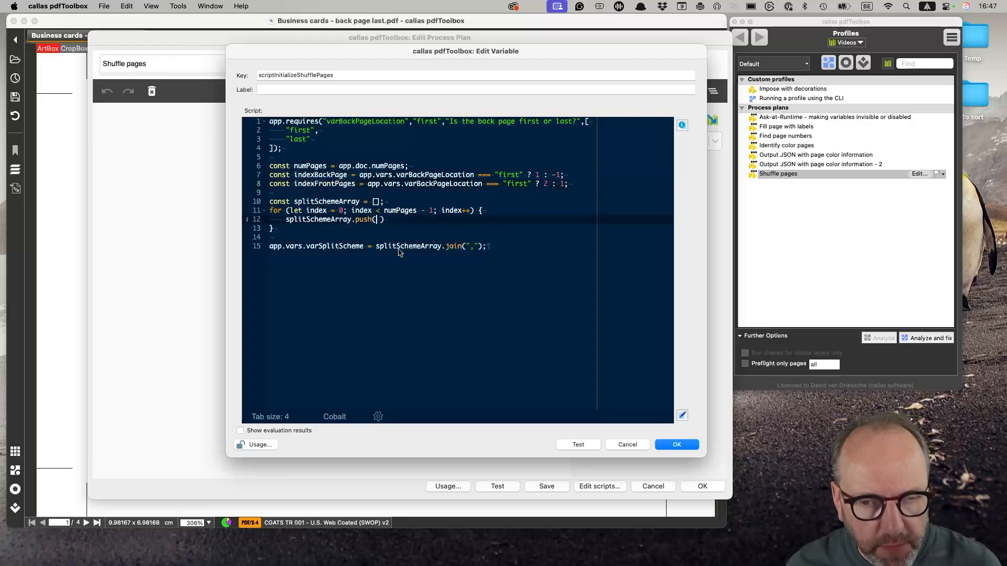
key("super+v")
type("+")
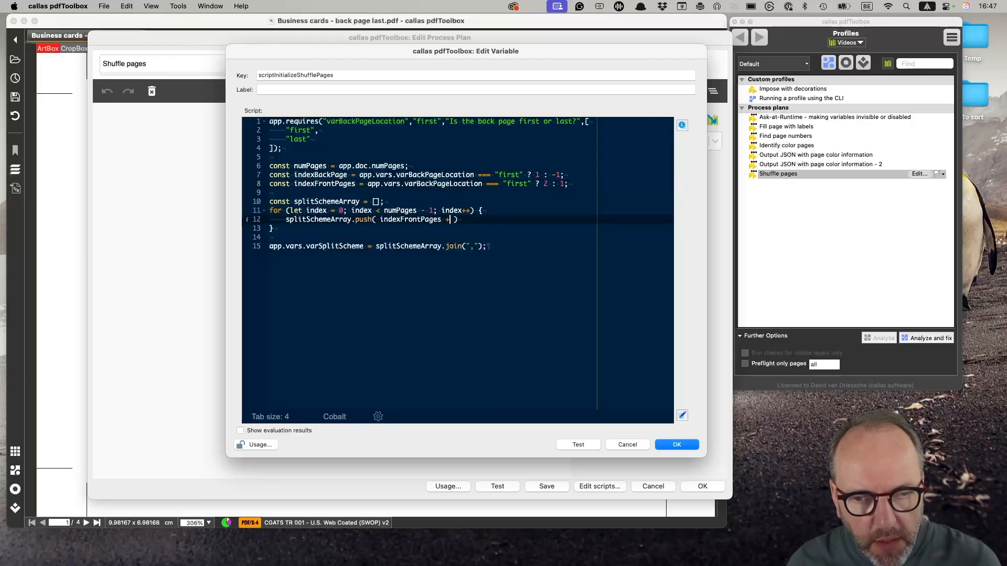
double_click(316, 211)
key("super+c")
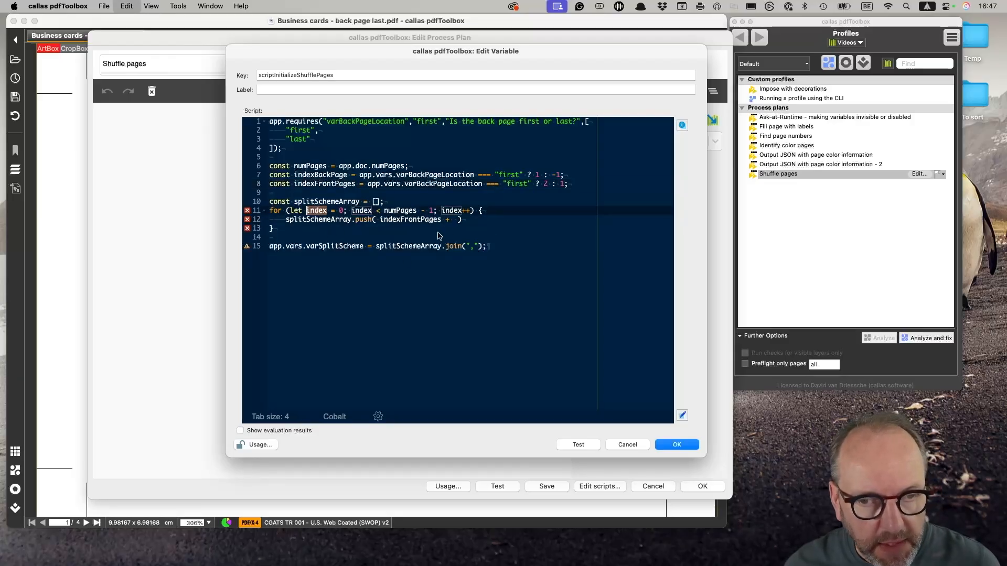
left_click(453, 220)
key("super+v")
key("super+Right")
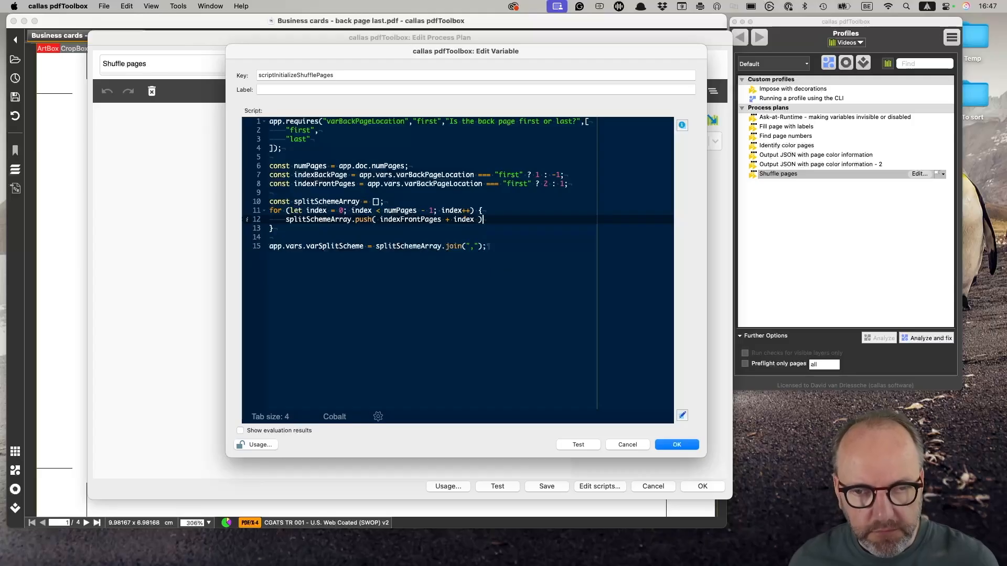
type(";")
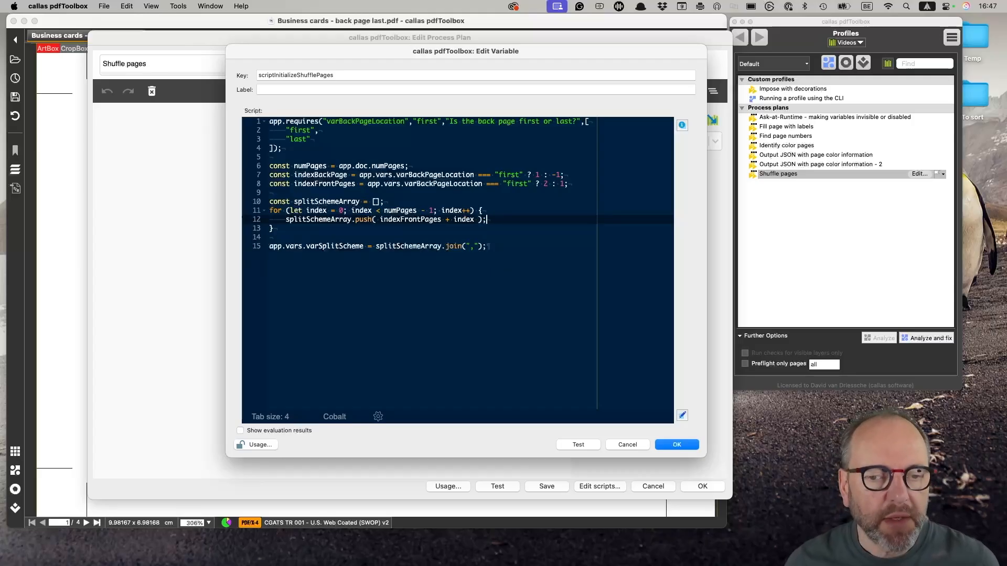
Step: Add the statement splitSchemeArray.push( indexBackPage ); on line 13 inside the loop
key("Return")
type("sp")
key("Return")
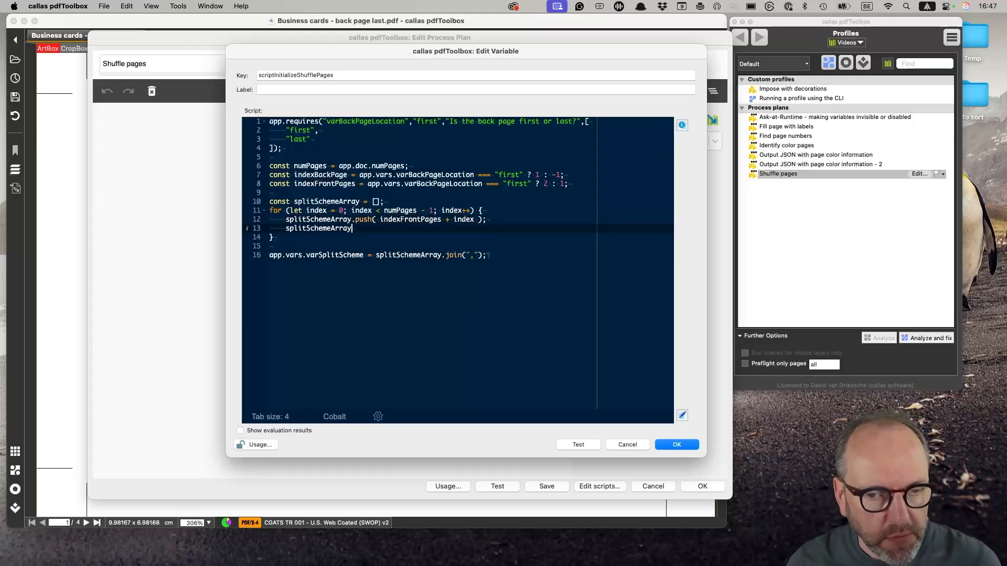
type(".push( ")
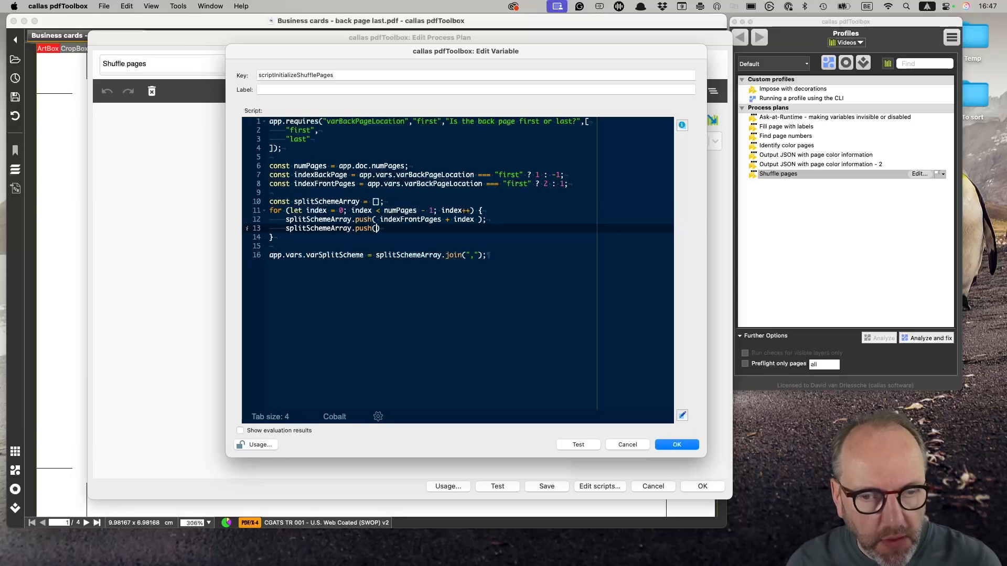
type("indexBack")
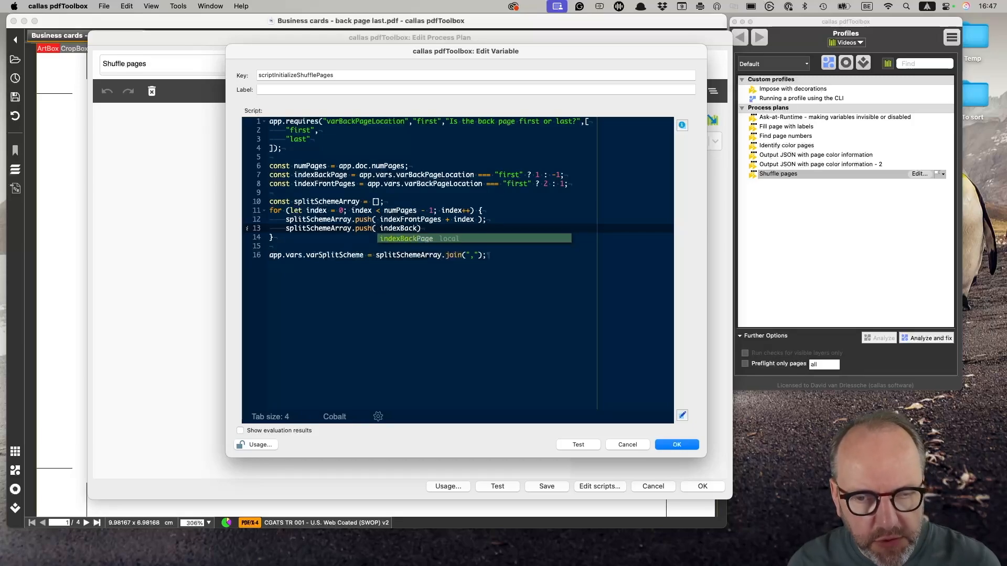
key("Return")
type(");")
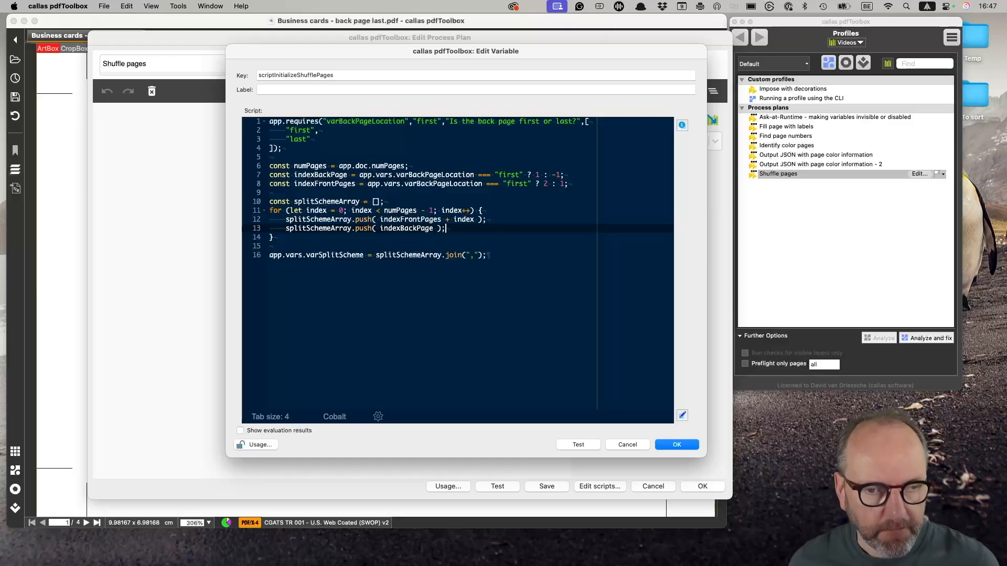
Step: Show the evaluation results of the finished script
key("Down")
key("Down")
key("Down")
key("Down")
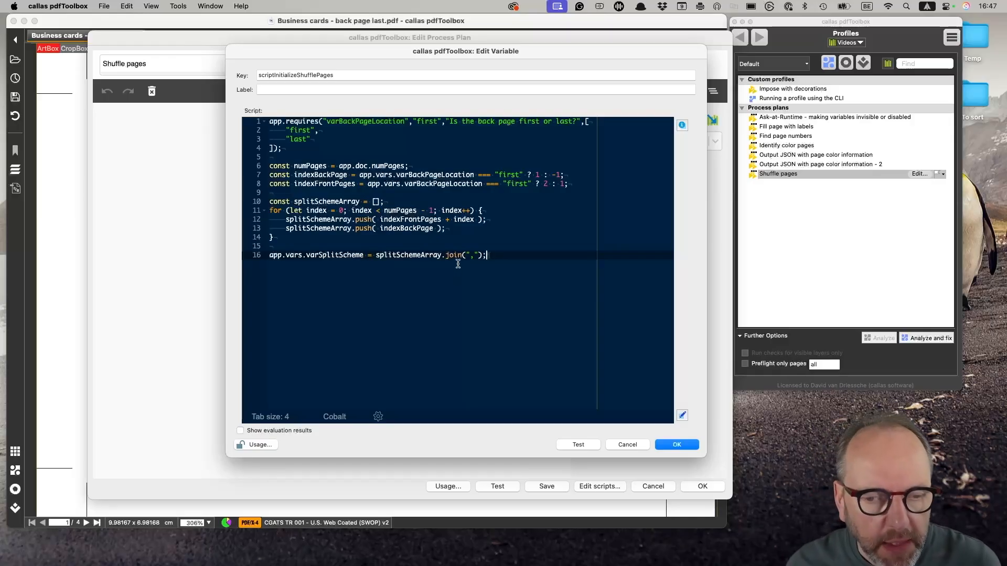
left_click(241, 431)
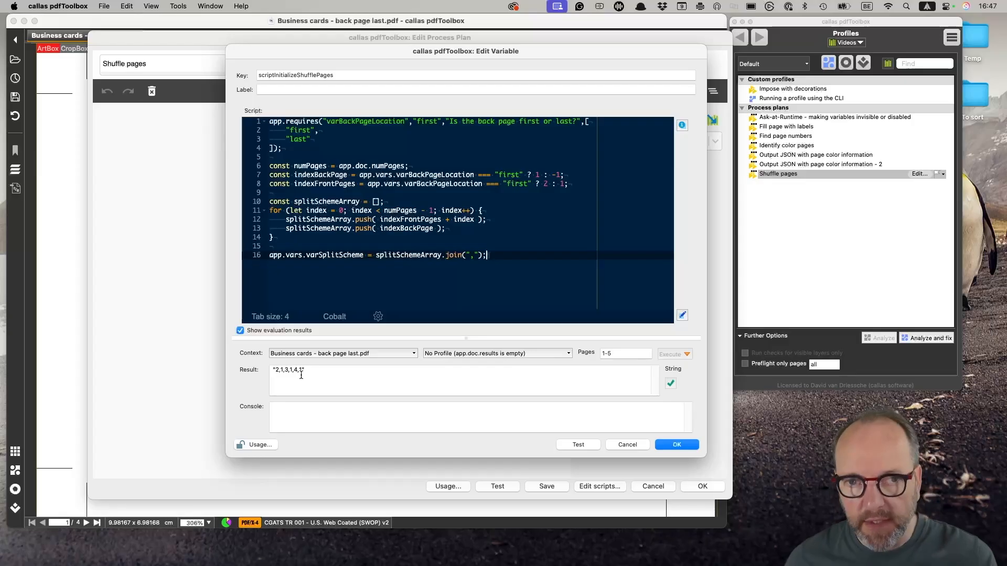
Step: Evaluate the script with the varBackPageLocation default set to "last", and set the default back to "first"
double_click(427, 122)
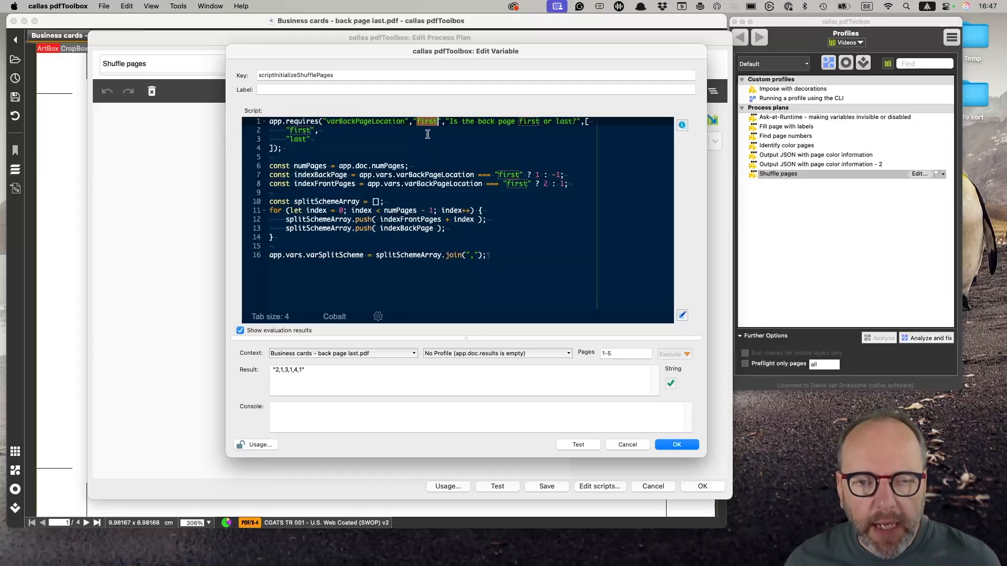
type("last")
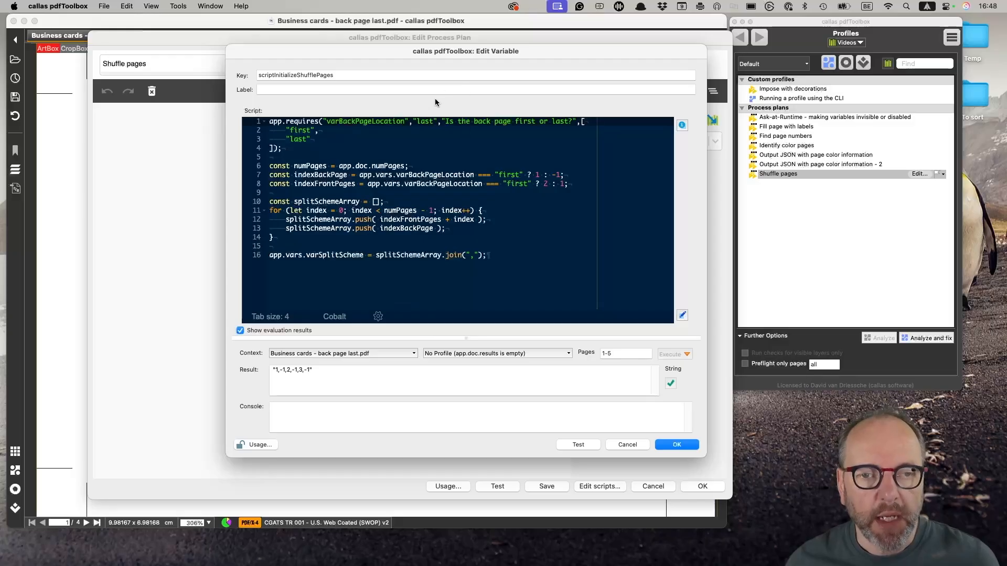
double_click(425, 122)
type("first")
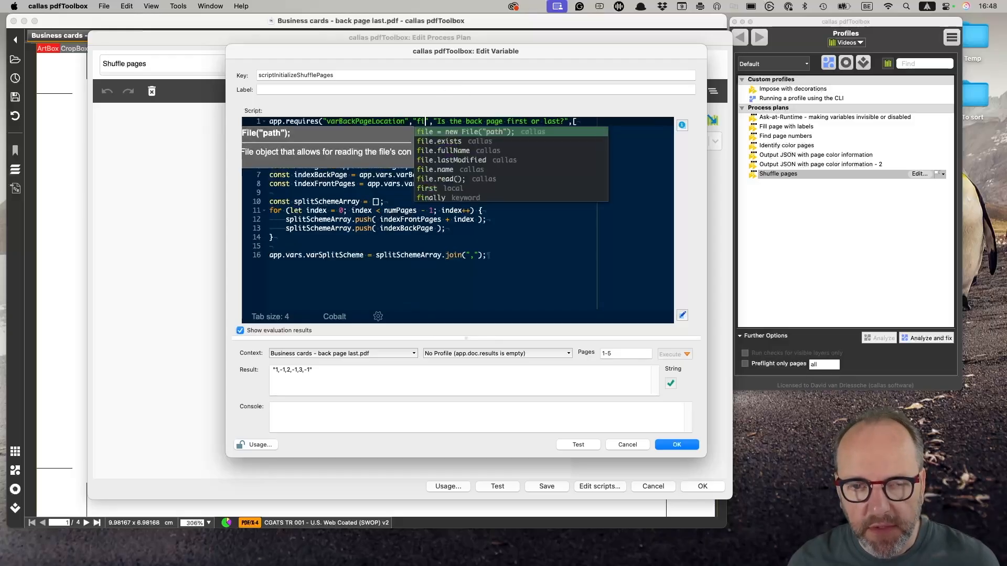
Step: Save the scriptInitializeShufflePages variable and the Shuffle pages process plan
left_click(680, 445)
left_click(693, 487)
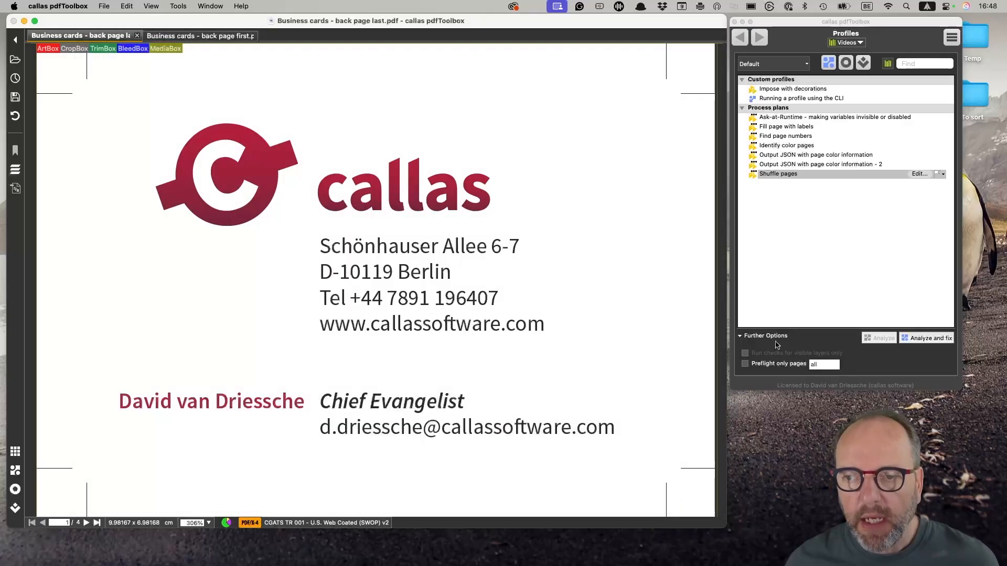
Step: Reopen the Shuffle pages process plan and test it on Business cards - back page last.pdf with the back page set to last
left_click(795, 175)
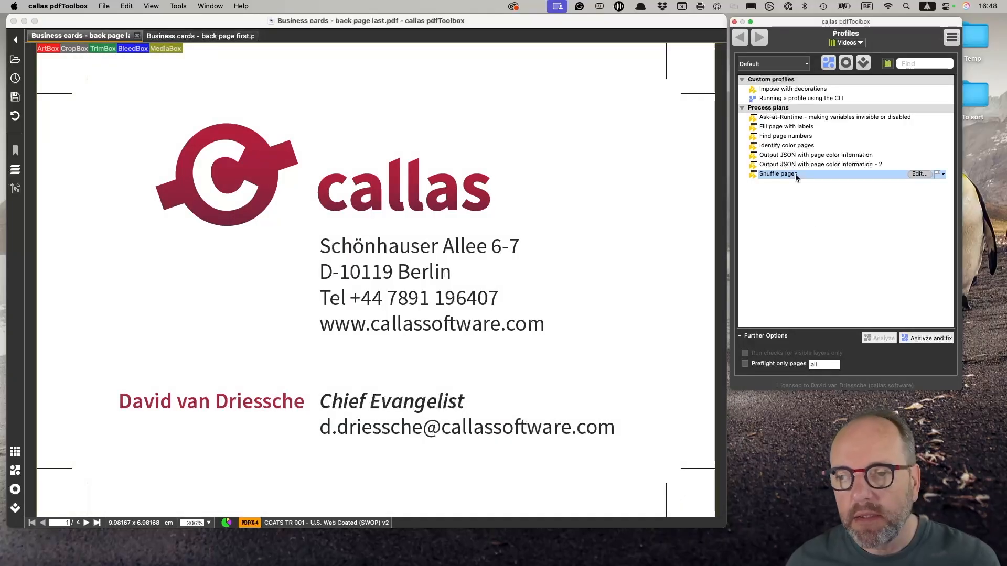
left_click(919, 175)
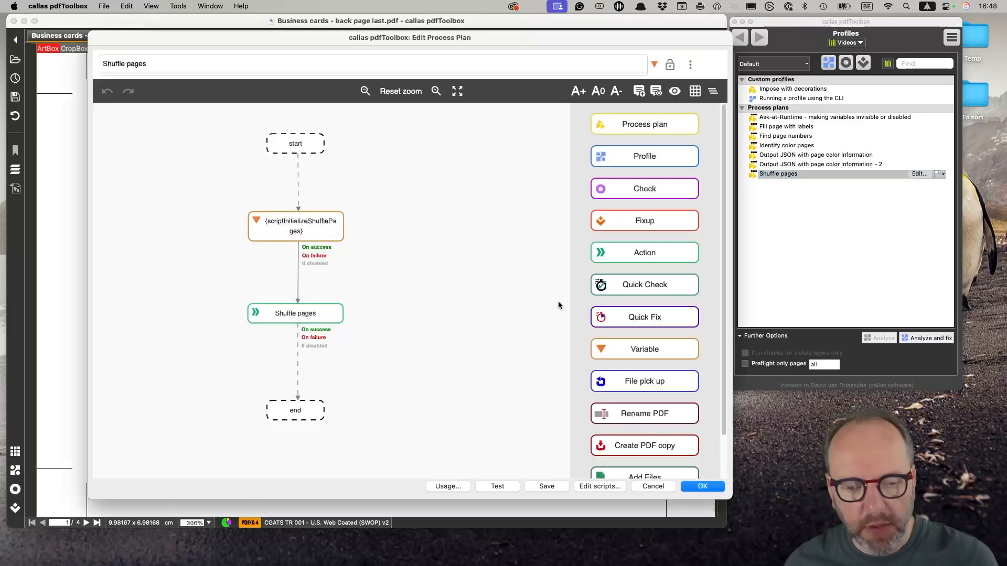
left_click(505, 486)
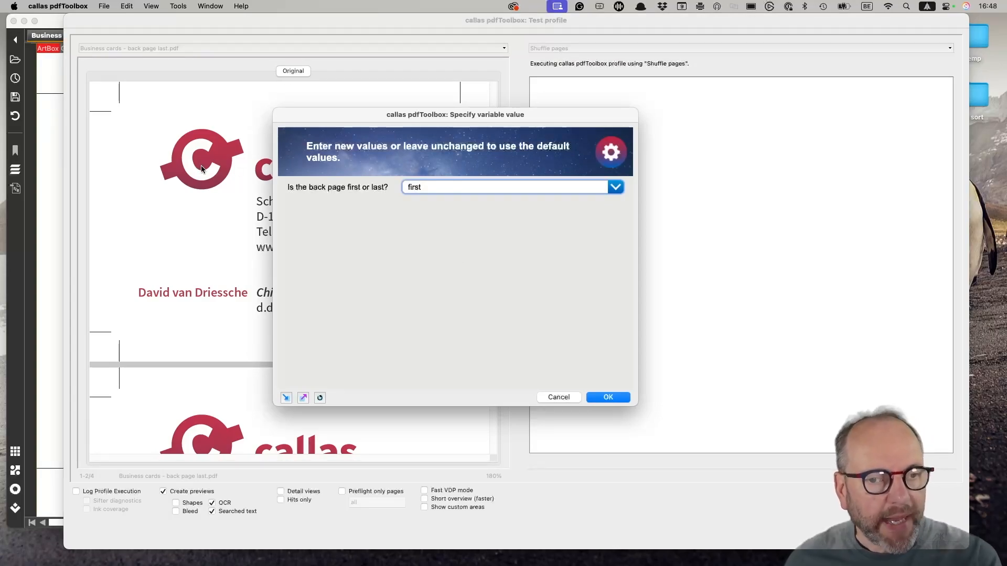
left_click(425, 188)
left_click(425, 203)
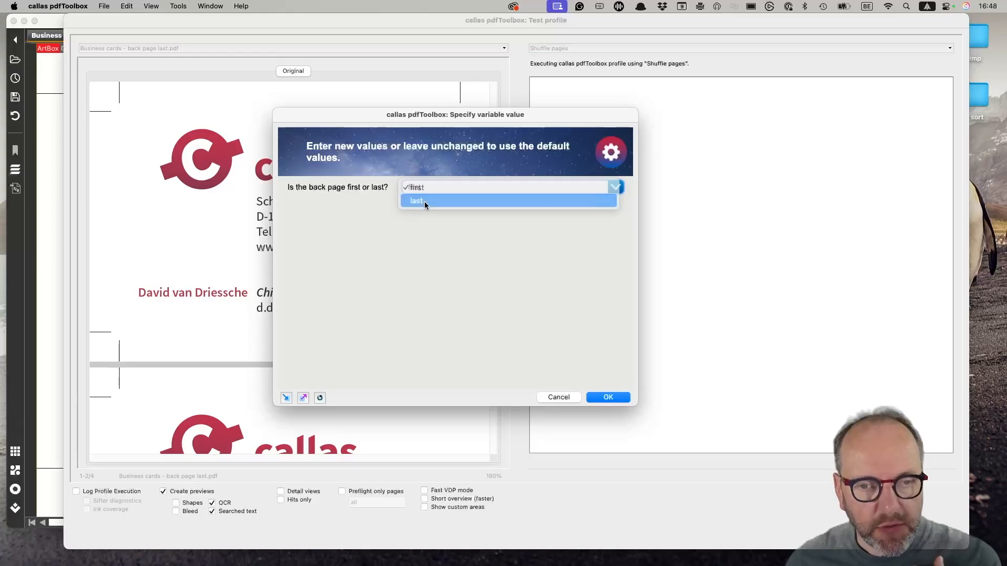
left_click(610, 398)
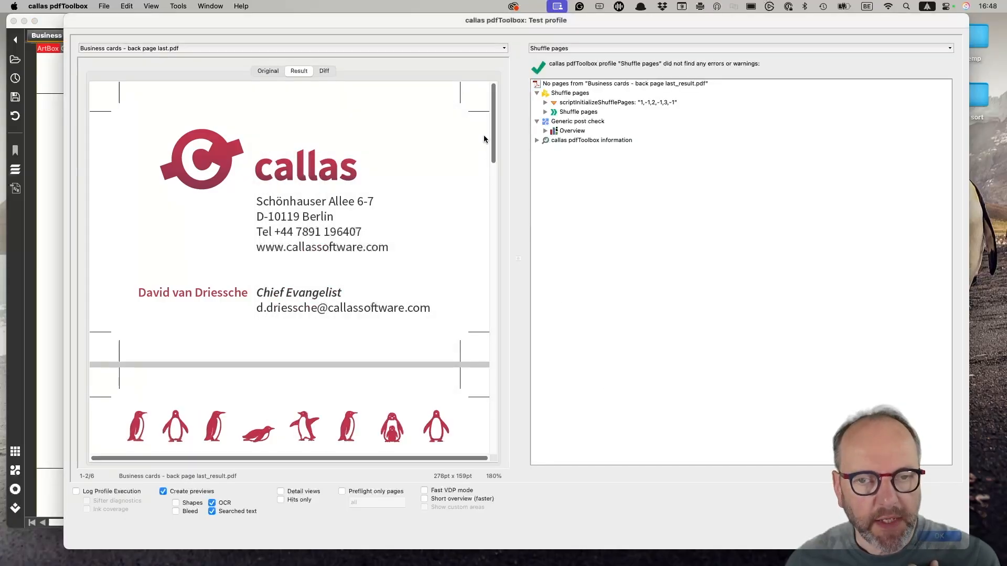
Step: Test the process plan on Business cards - back page first.pdf with the back page set to first, and review the shuffled result pages
left_click_drag(492, 133, 545, 60)
left_click(190, 48)
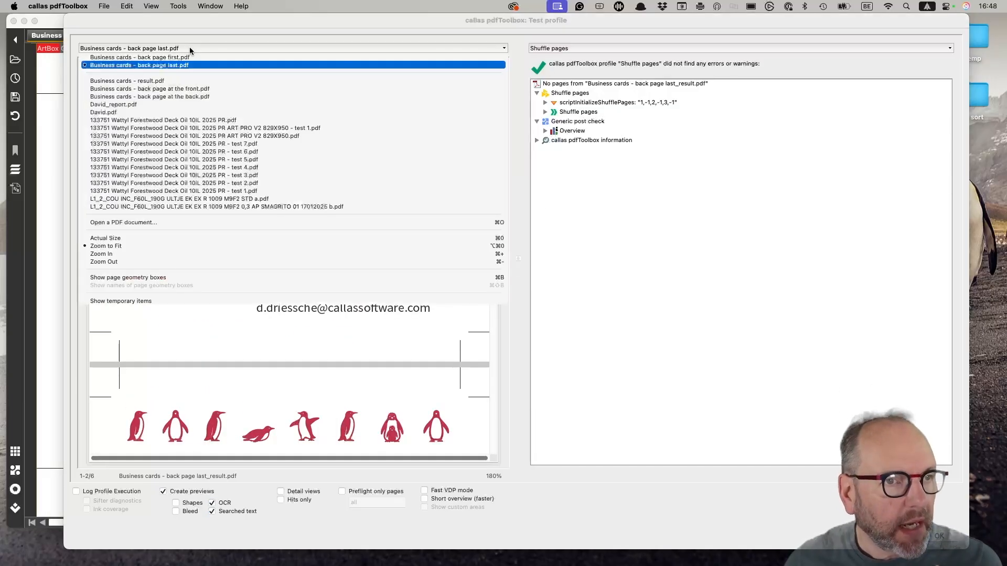
left_click(190, 55)
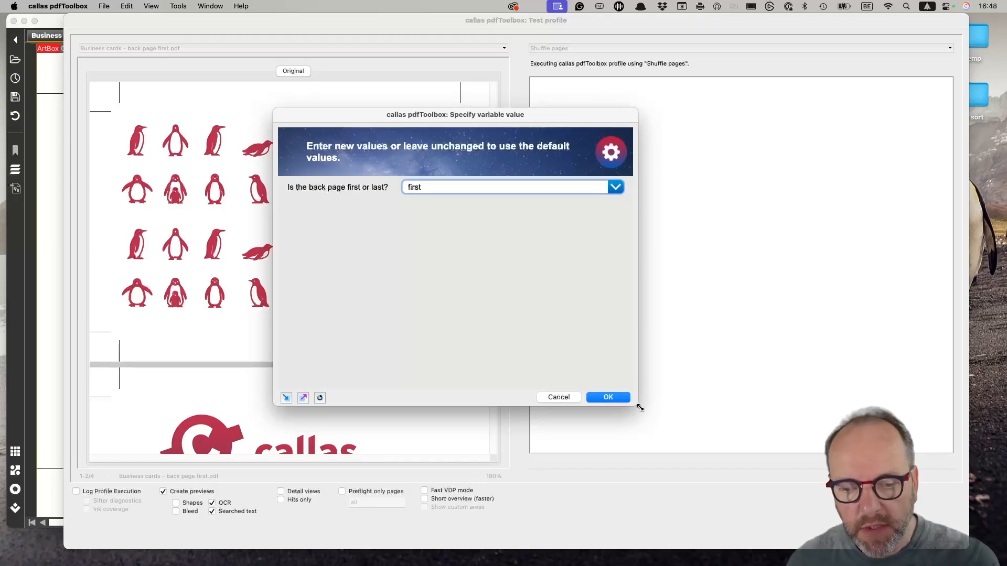
left_click(620, 398)
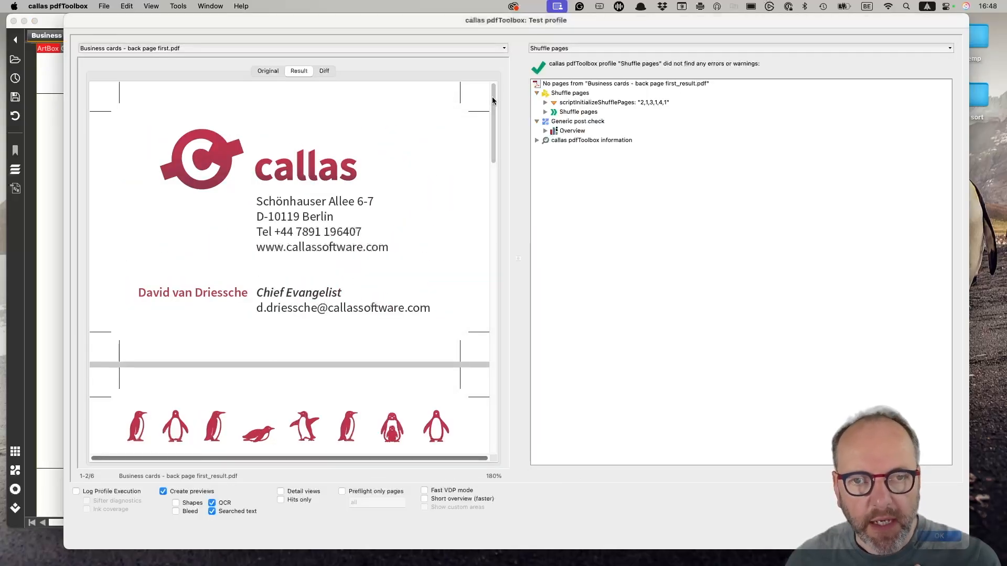
left_click_drag(493, 101, 469, 388)
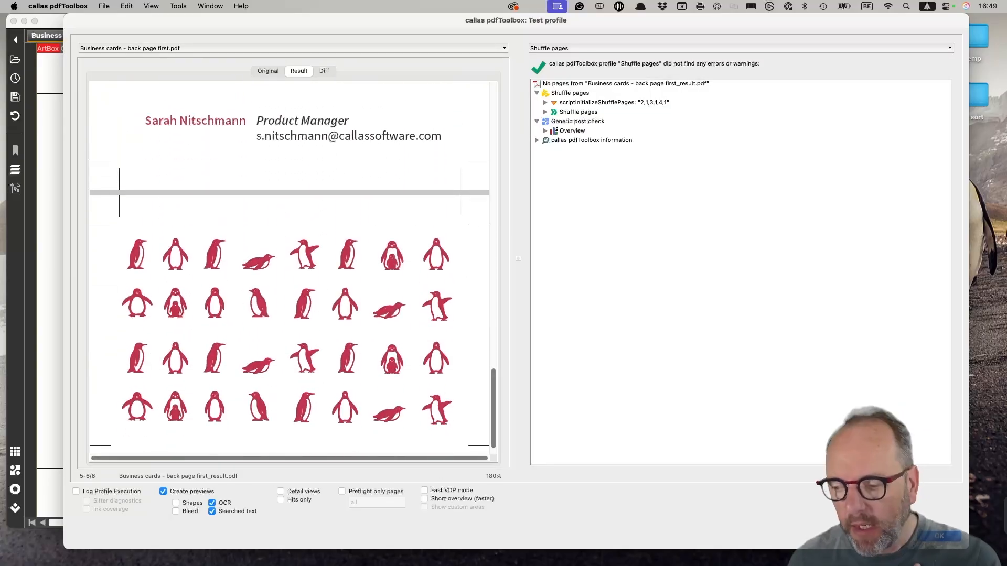
Step: Close the profile test and accept the Shuffle pages process plan
left_click(937, 537)
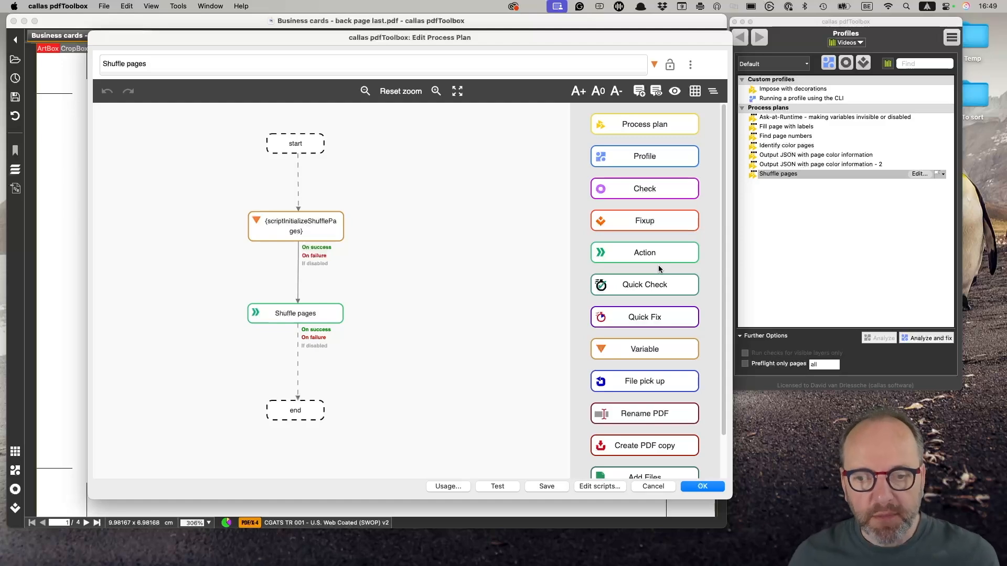
left_click(717, 490)
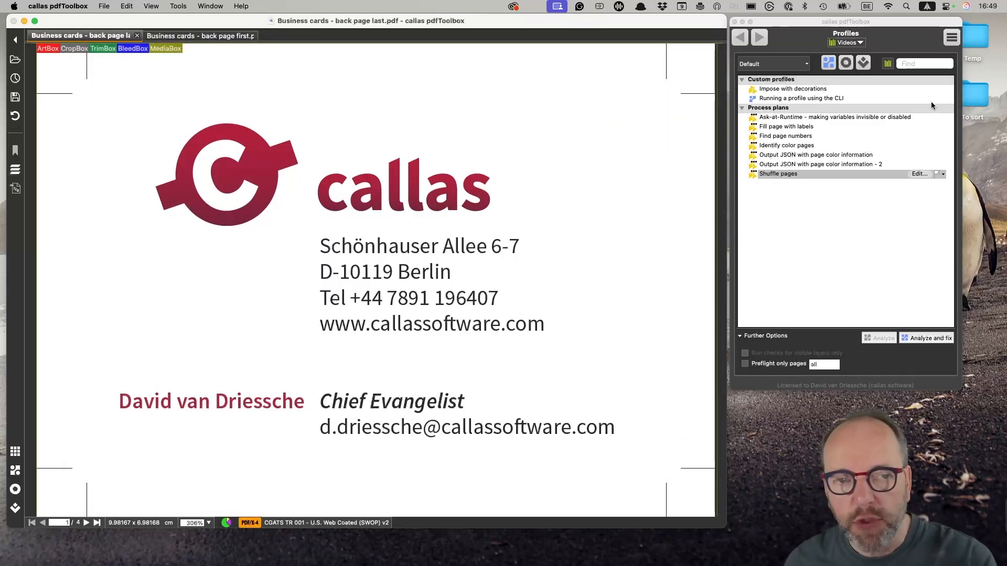
left_click(952, 38)
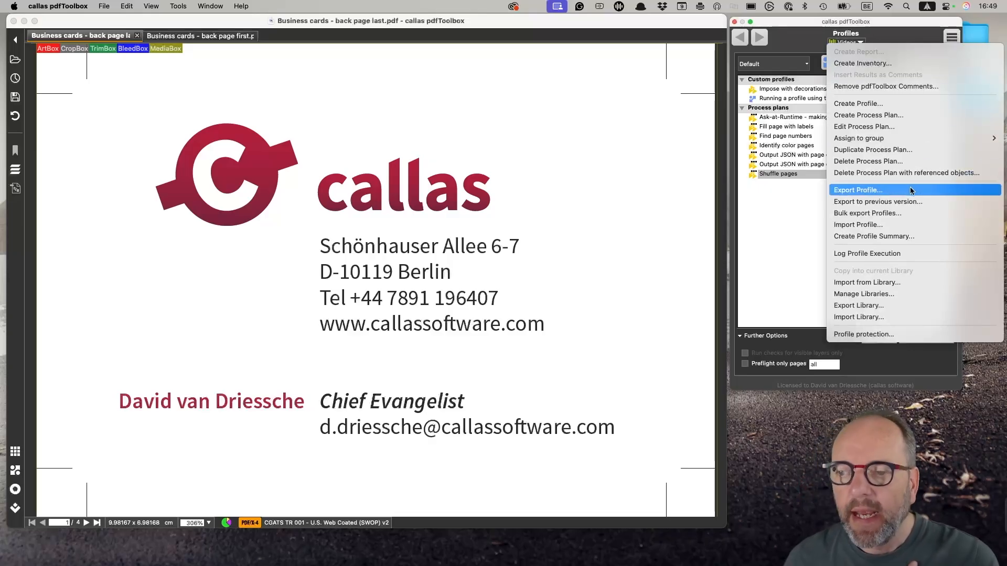
left_click(679, 189)
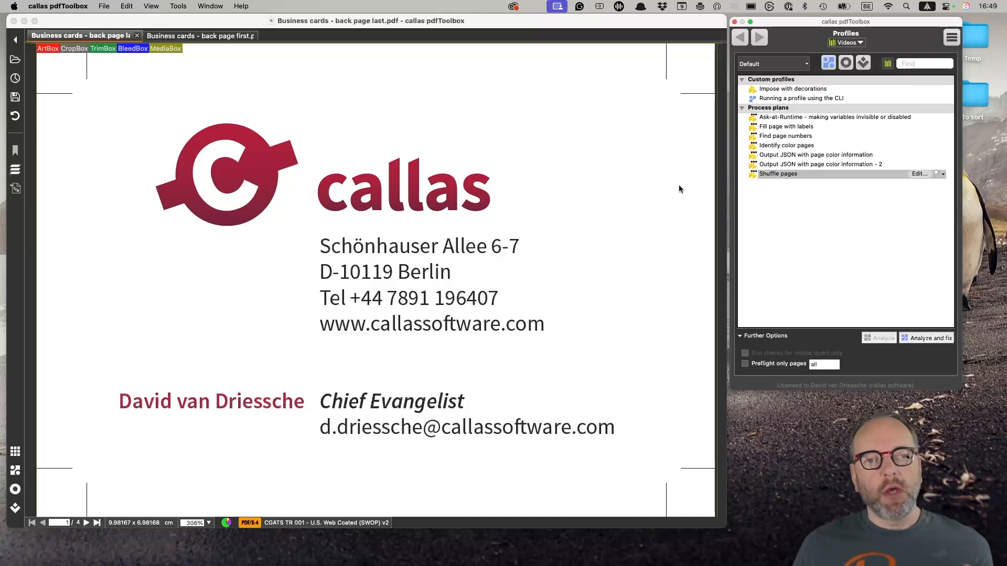